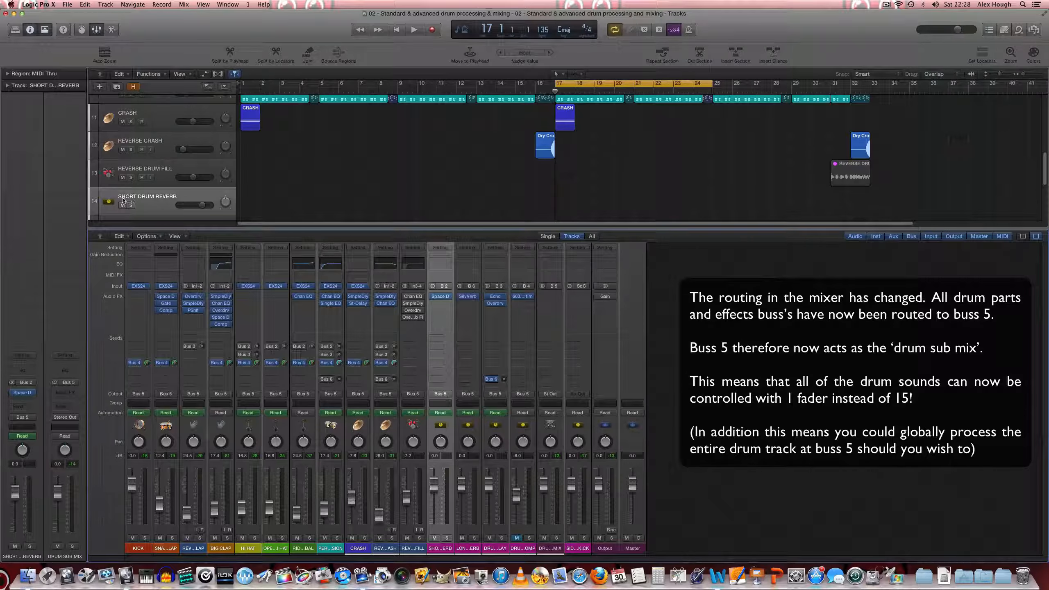
Select the LONG HAZEY DRUM VERB and DRUM DELAY effects tracks in turn to review their channel strips.
scroll(151, 200, "down", 2)
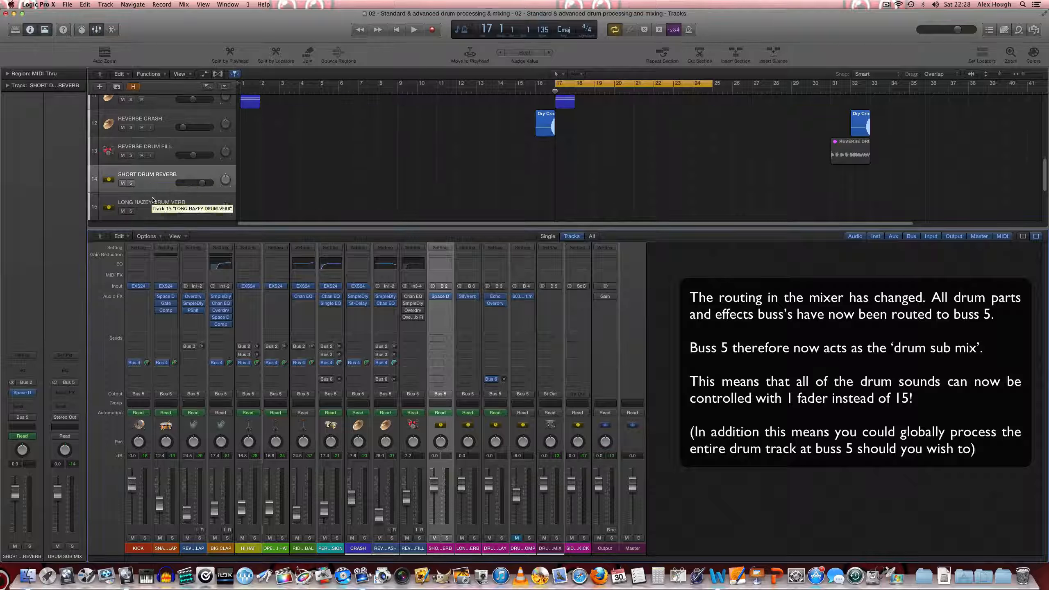
left_click(153, 201)
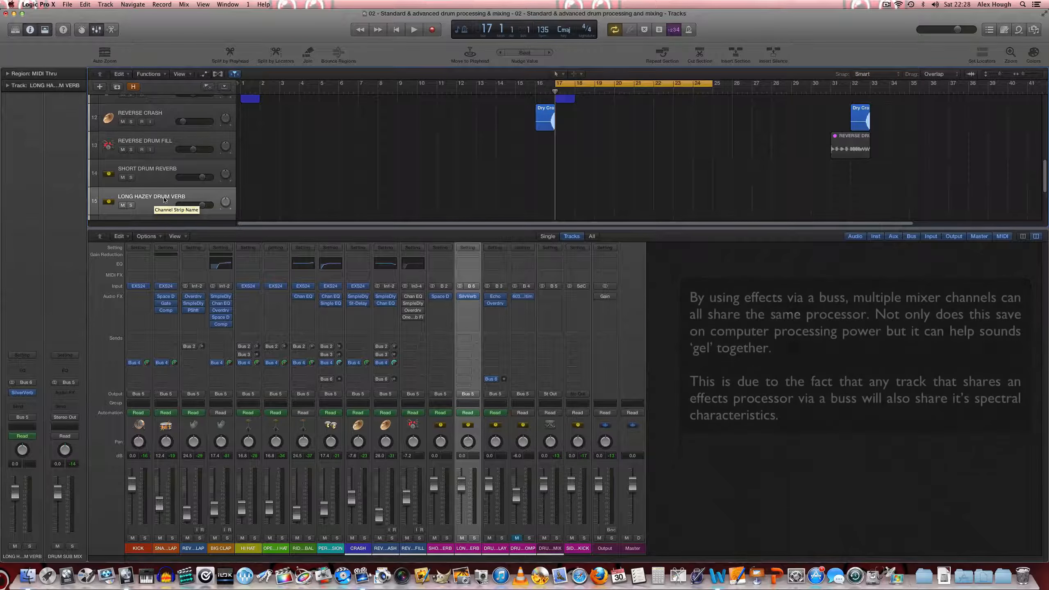
scroll(165, 198, "down", 1)
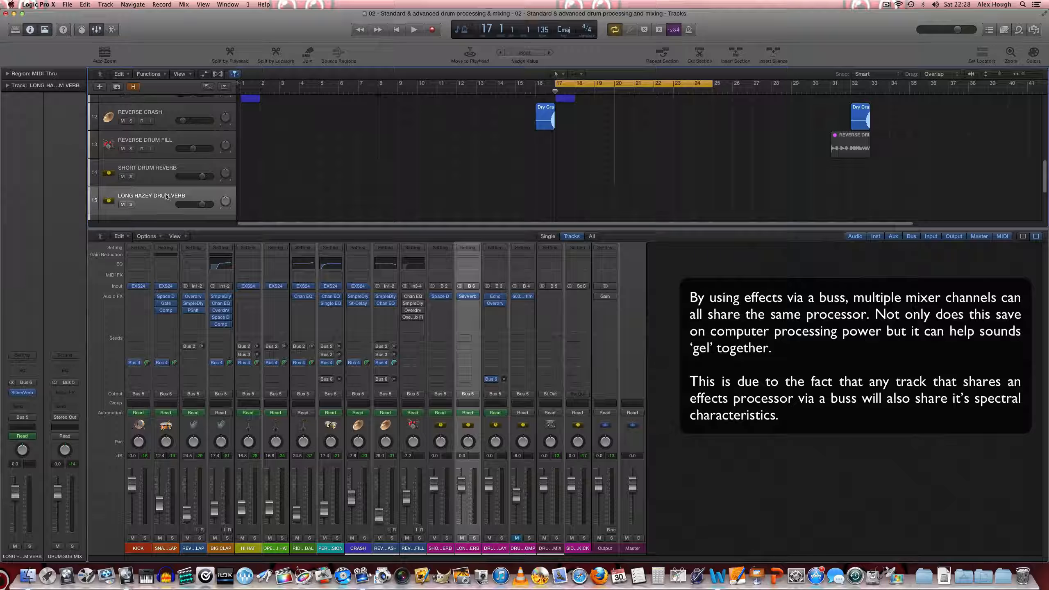
scroll(166, 197, "down", 1)
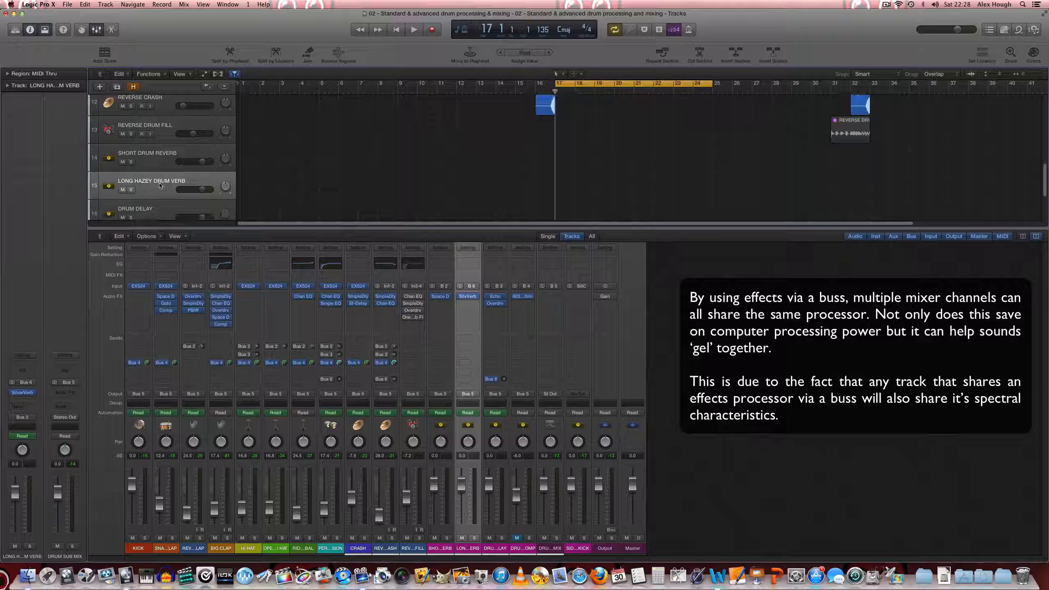
scroll(160, 186, "down", 3)
left_click(161, 188)
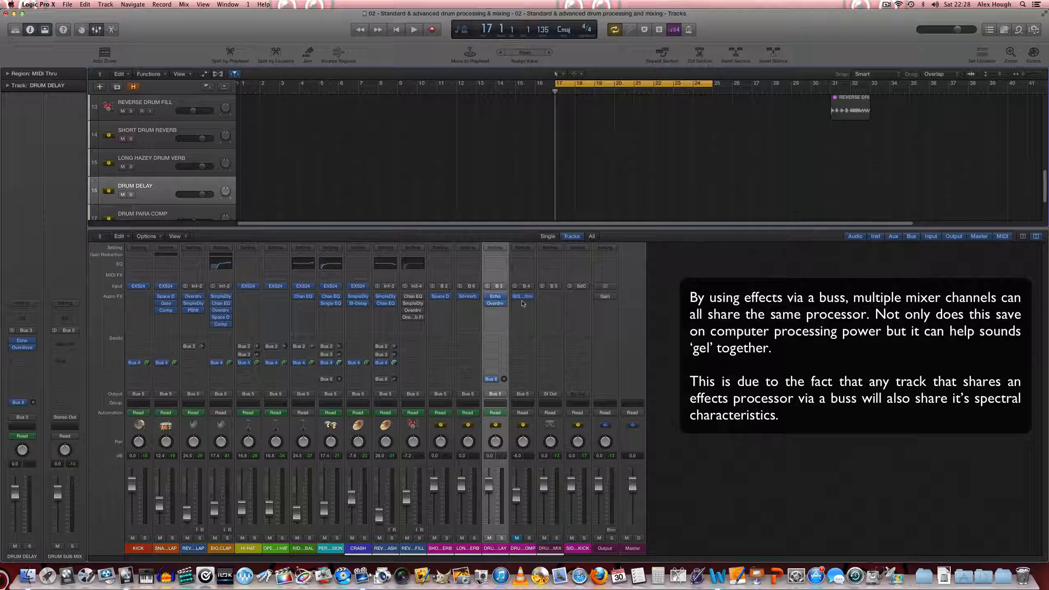
Inspect the Echo plug-in on the DRUM DELAY channel and the effect inserted on the DRUM PARA COMP channel.
left_click(495, 296)
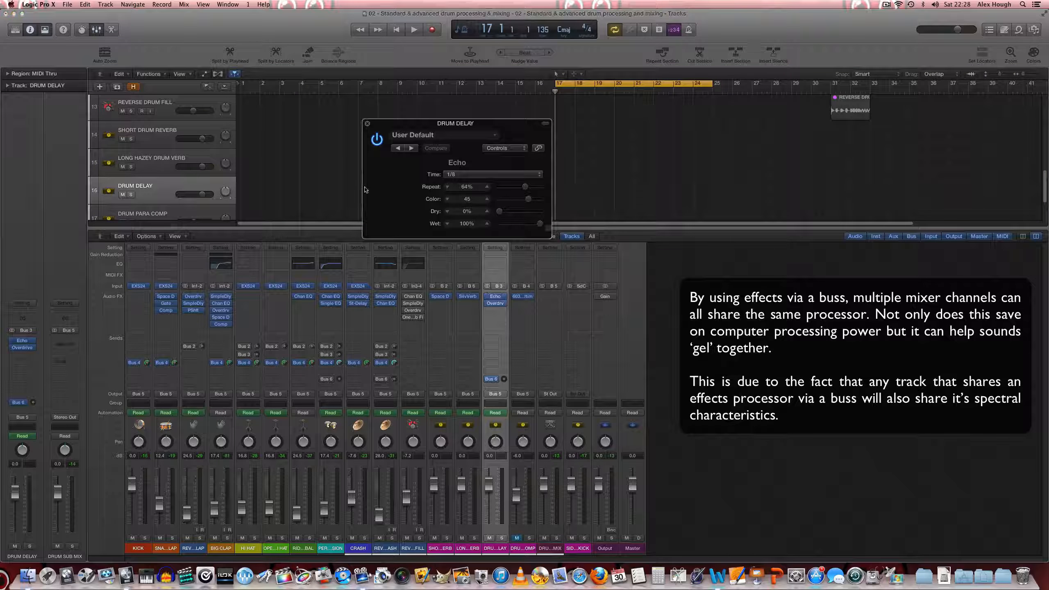
left_click(367, 124)
left_click(521, 311)
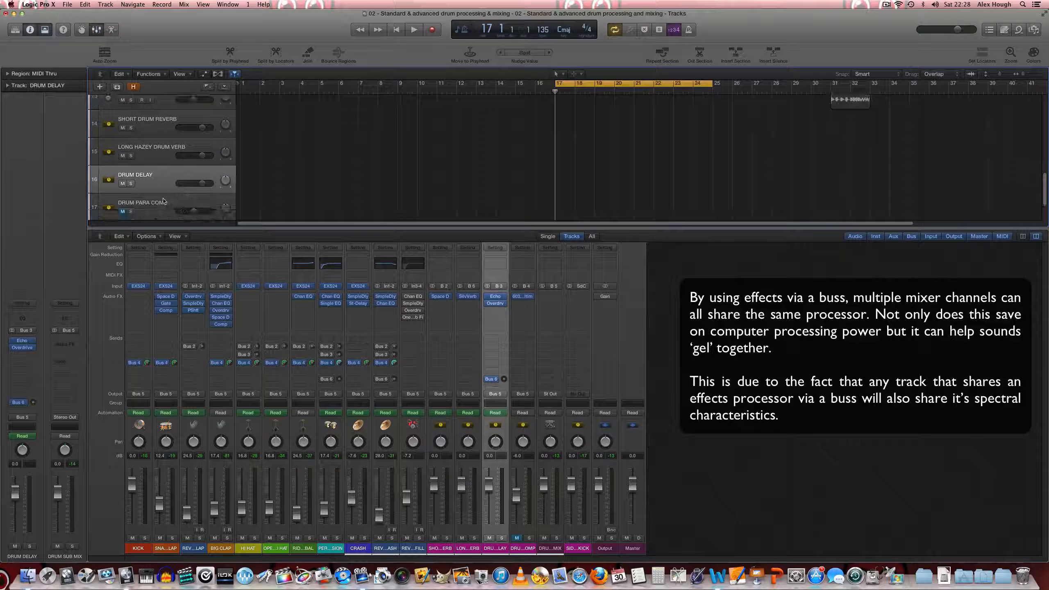
left_click(524, 297)
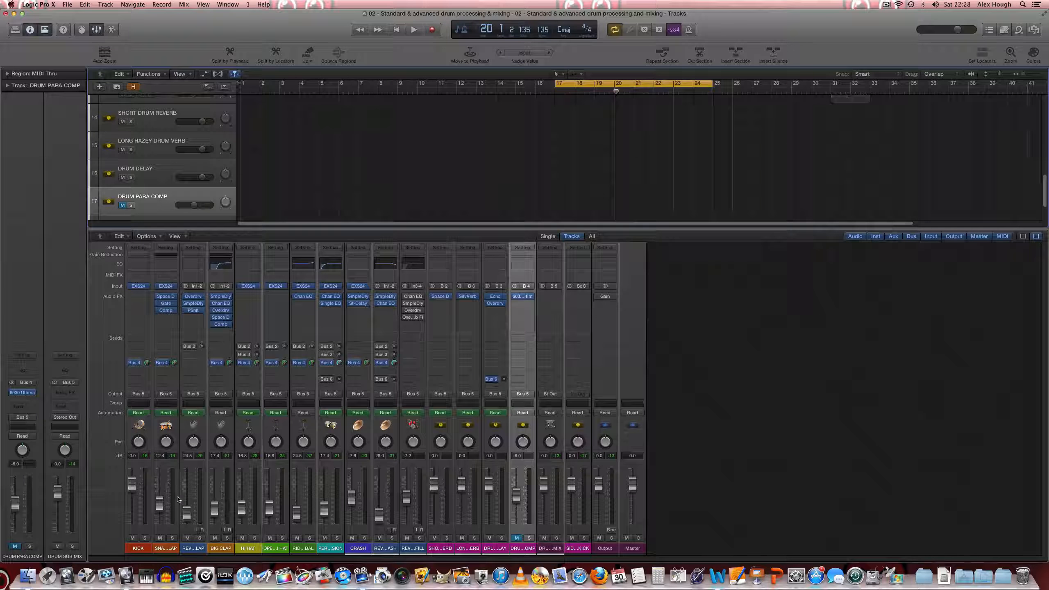
Solo the REVERSE CLAP channel and activate its Bus 2 reverb send during playback.
left_click(139, 548)
left_click(166, 549)
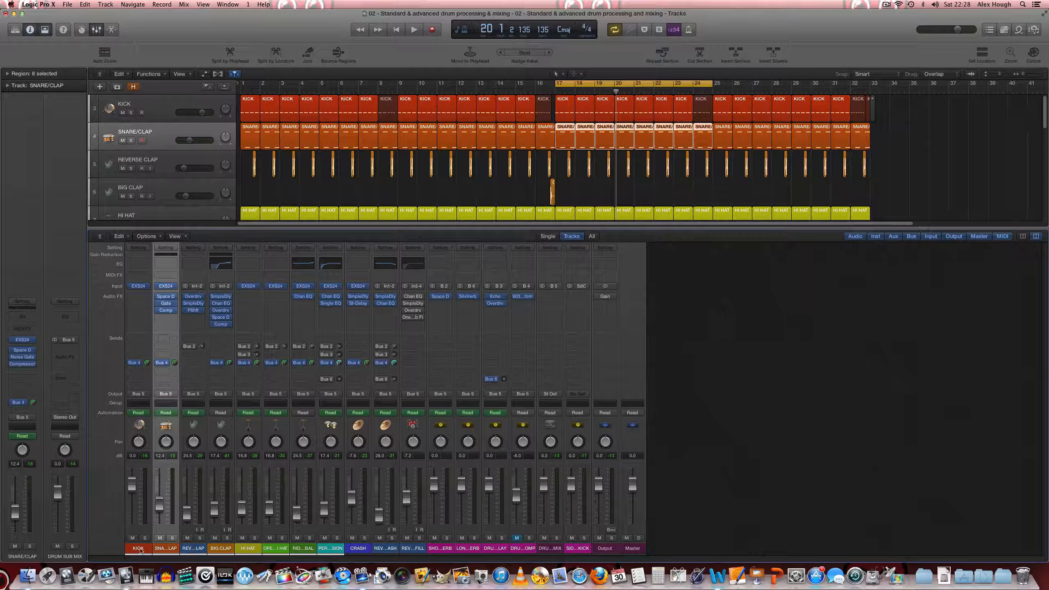
left_click(193, 550)
left_click(199, 538)
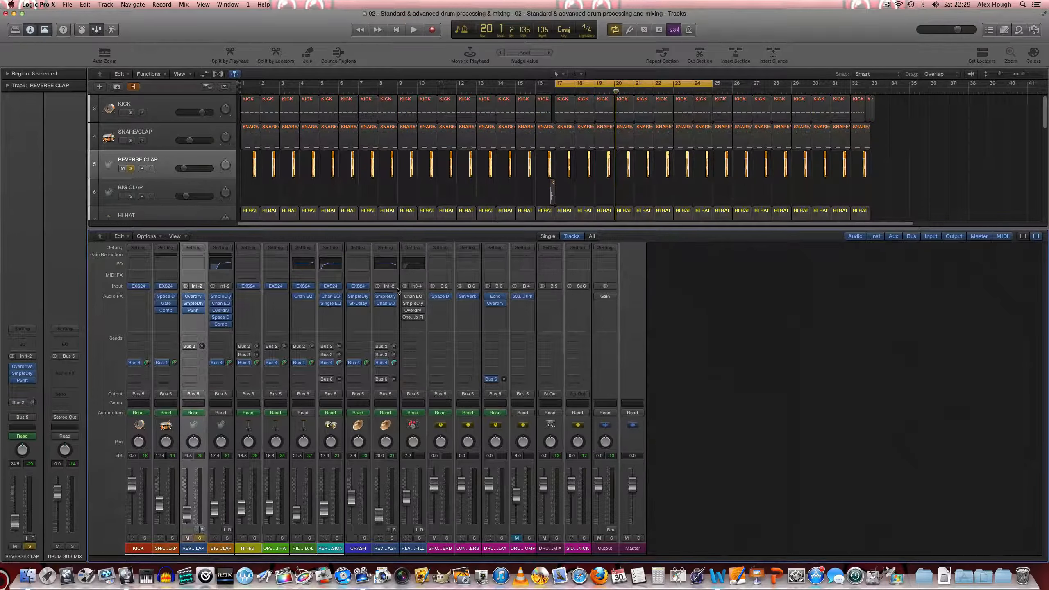
key("space")
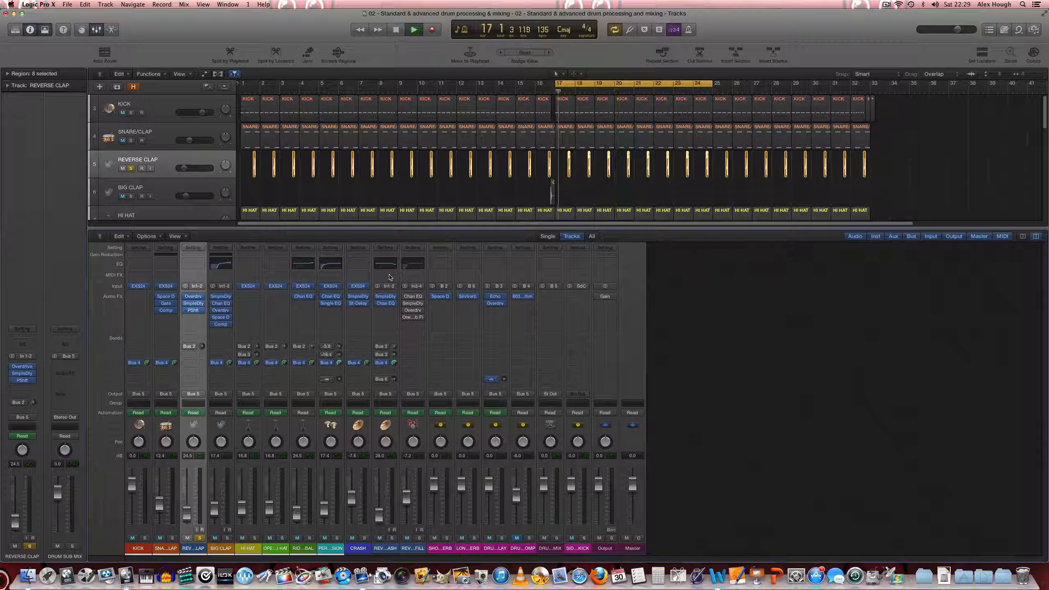
left_click(186, 346)
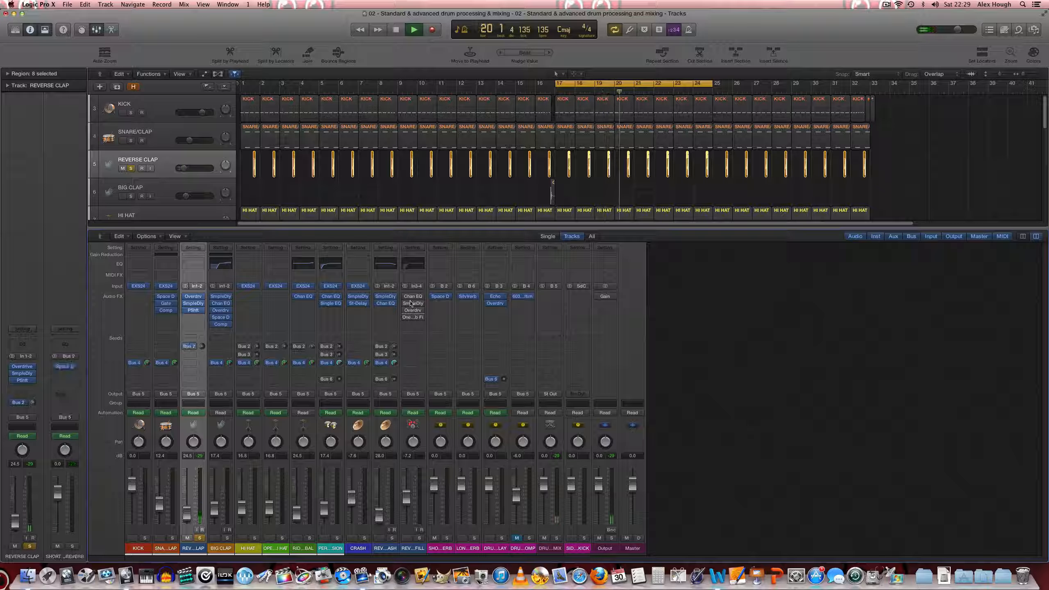
Inspect the Space Designer reverb on the SHORT DRUM REVERB channel, and end the soloed reverse clap playback.
left_click(441, 297)
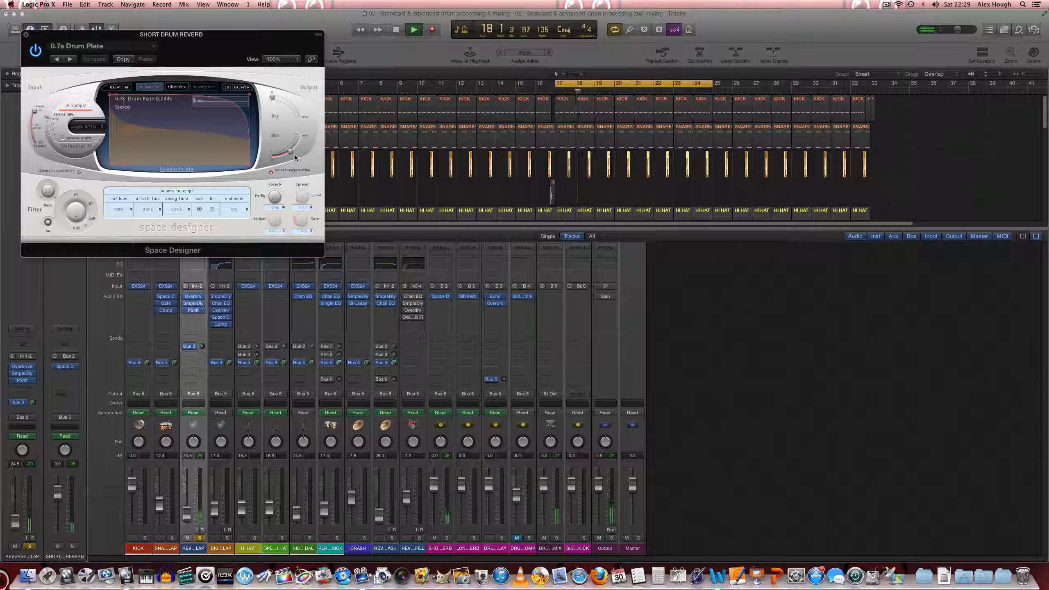
left_click(25, 35)
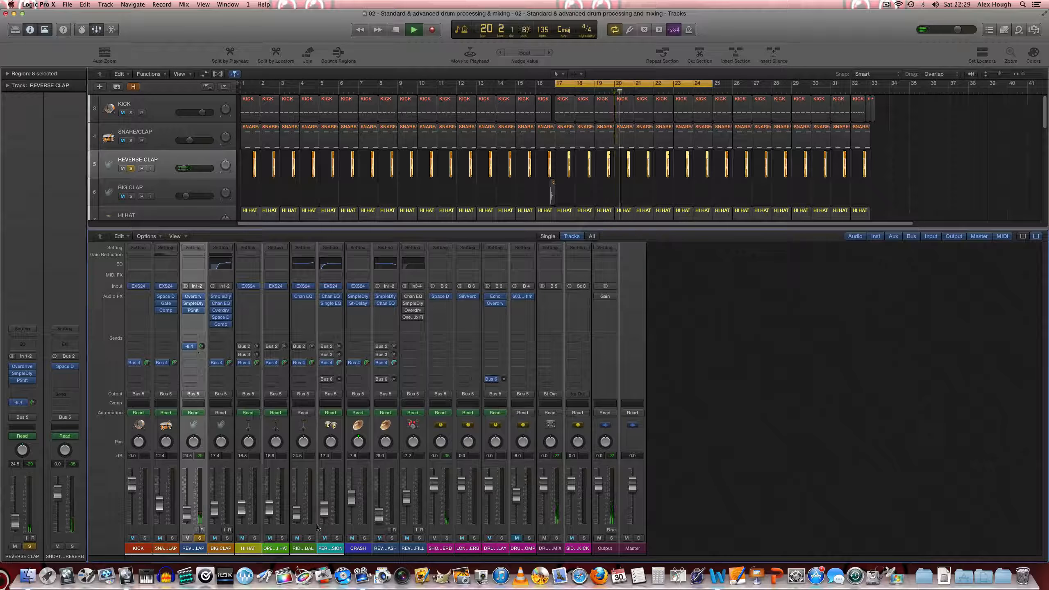
key("space")
left_click(200, 538)
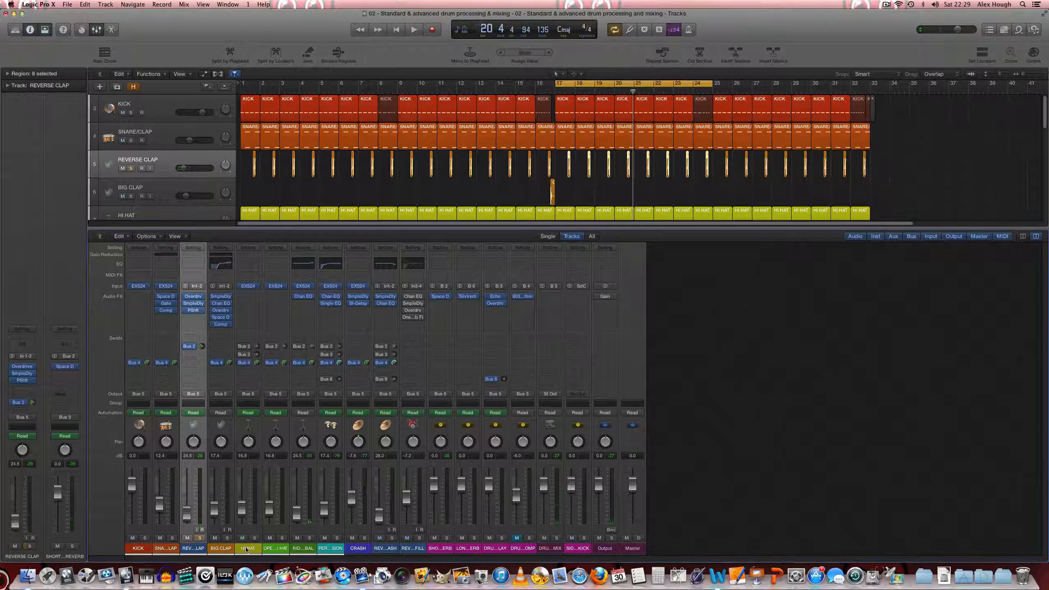
Solo the HI HAT during playback, activate and adjust its Bus 2 send, and unsolo it.
left_click(262, 552)
left_click(256, 537)
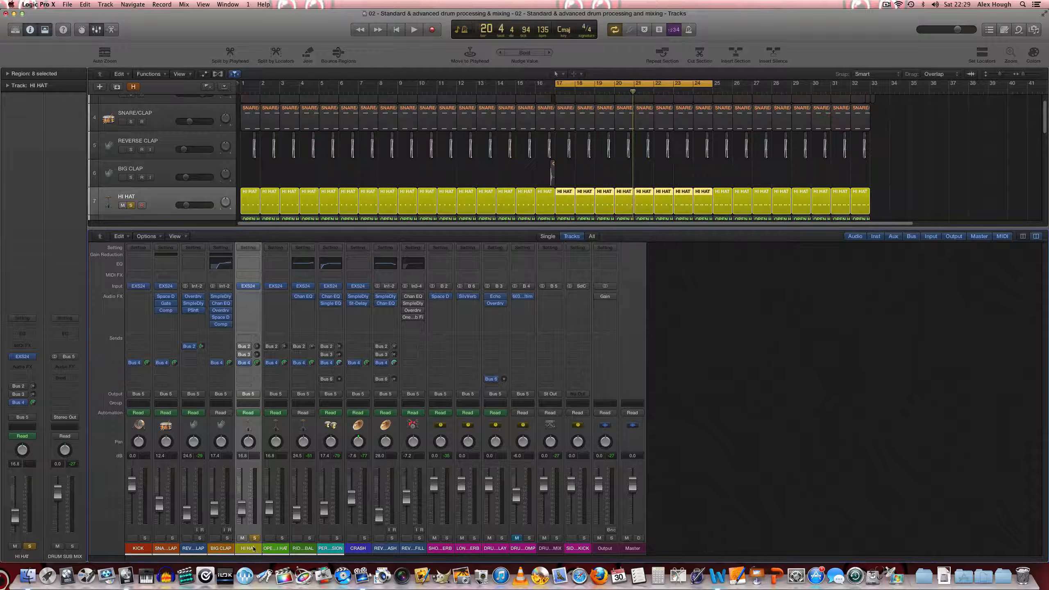
key("space")
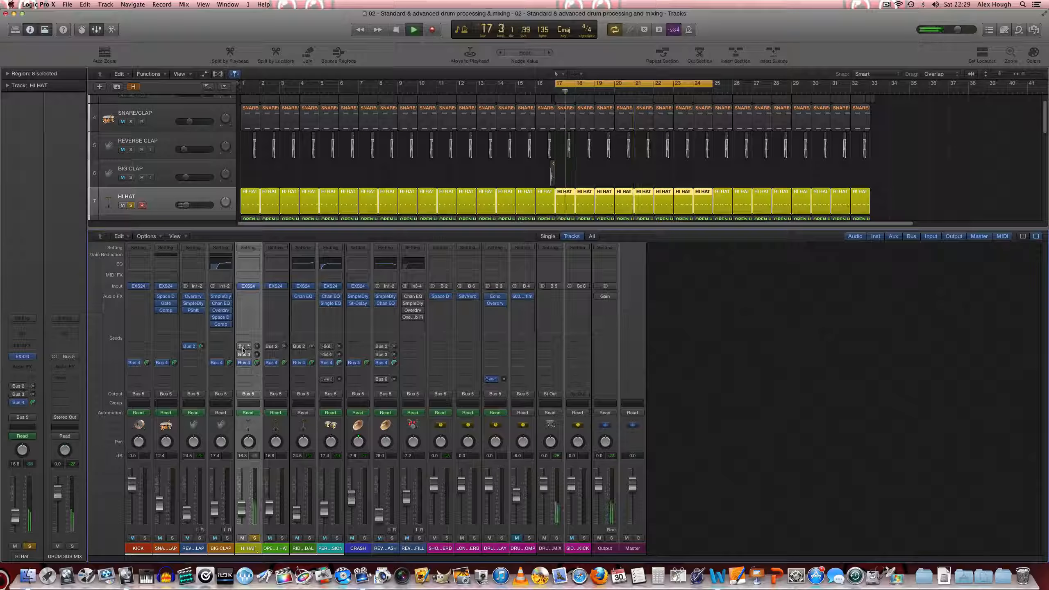
left_click(241, 347)
left_click_drag(257, 349, 257, 347)
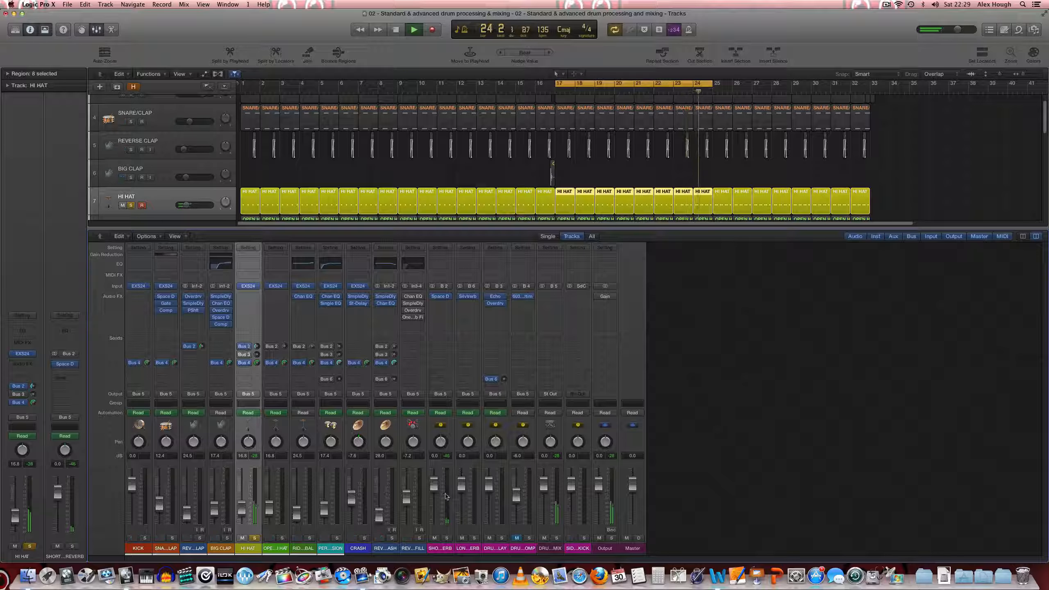
key("space")
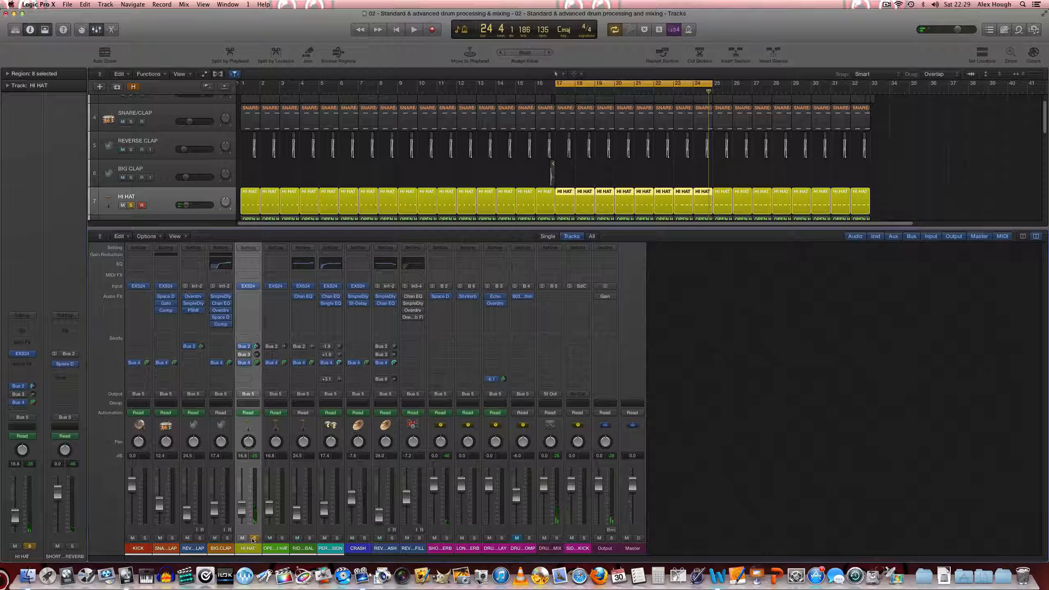
left_click(254, 538)
Solo the OPEN HI HAT during playback, and activate and adjust its Bus 2 reverb send.
left_click(282, 538)
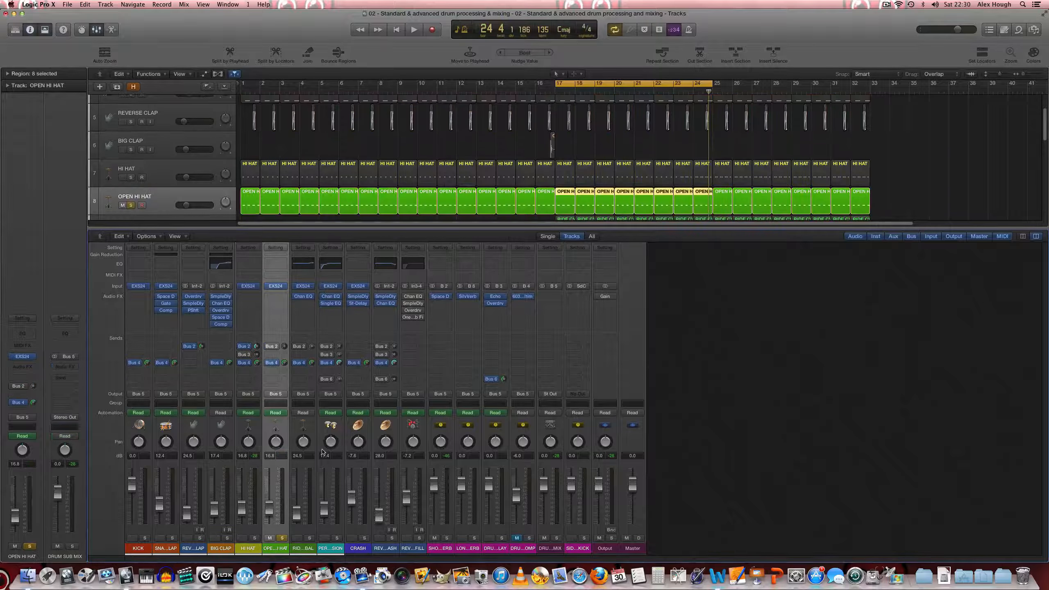
key("space")
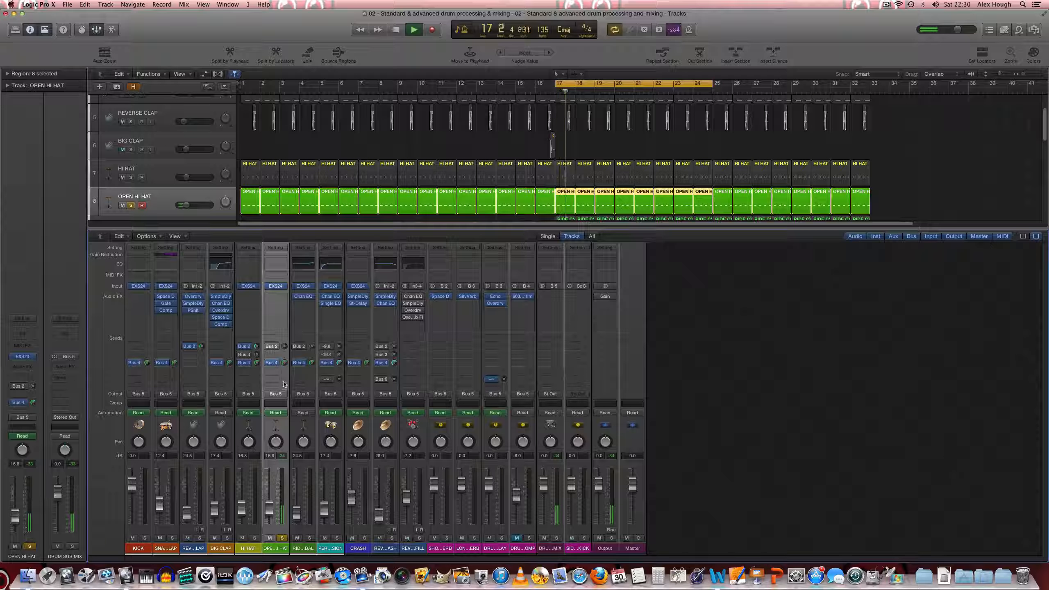
left_click(268, 347)
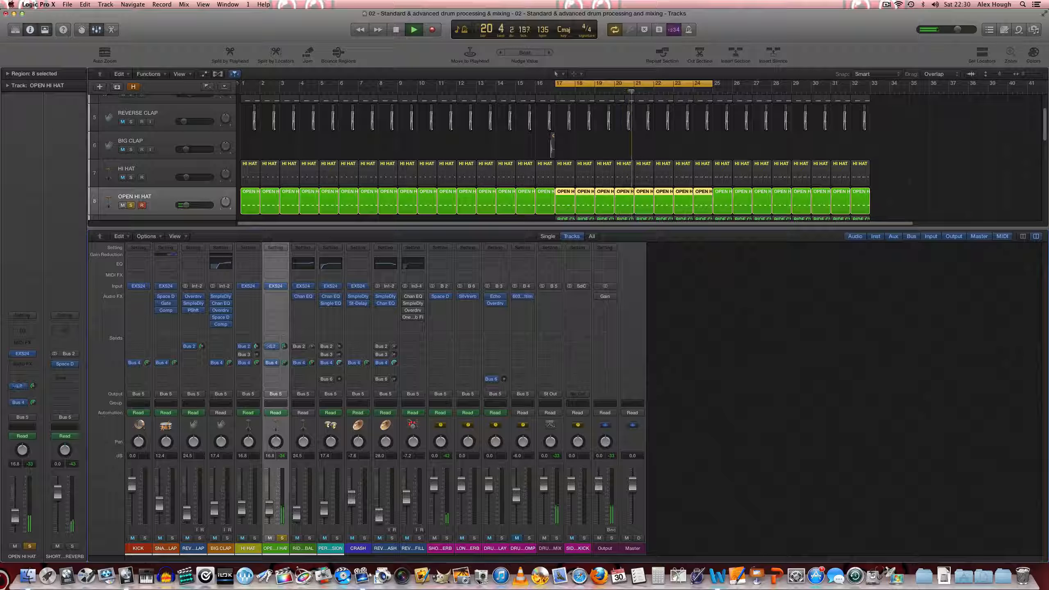
left_click_drag(285, 346, 283, 388)
Audition the HI HAT together with the OPEN HI HAT, and unsolo both channels.
left_click(255, 537)
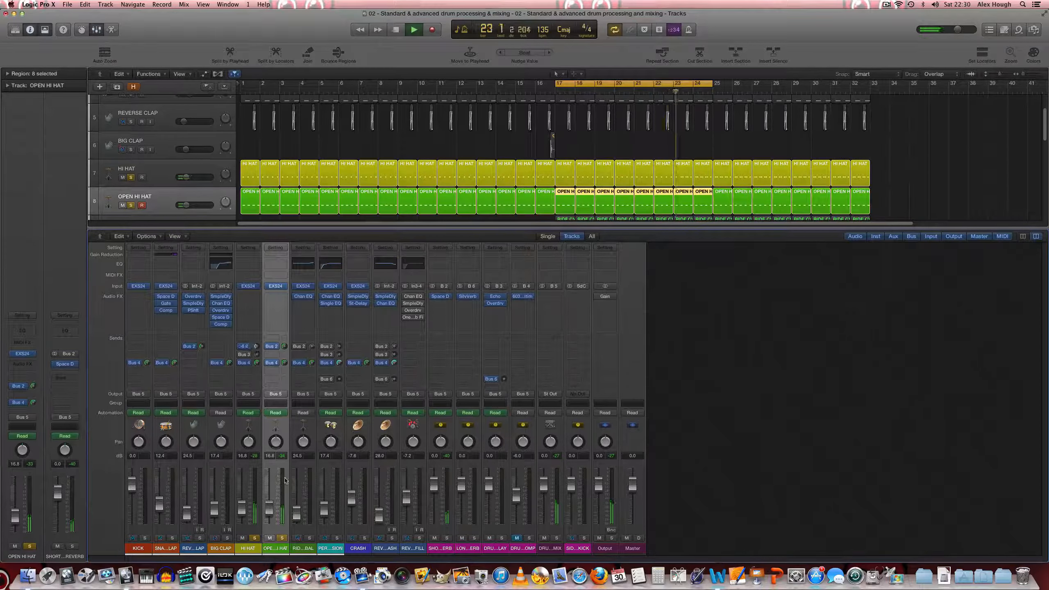
left_click(282, 538)
left_click(255, 538)
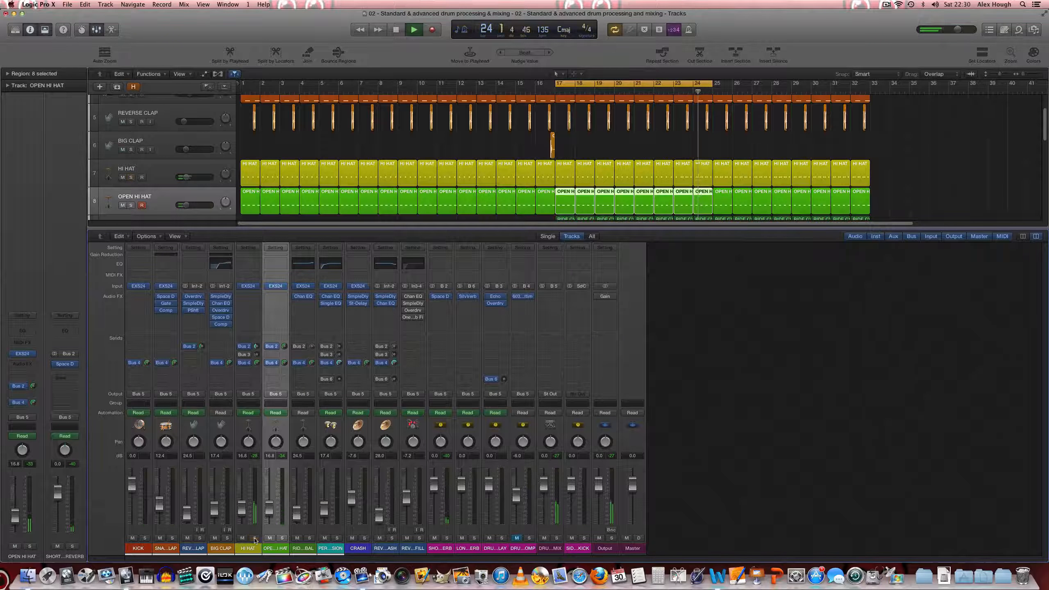
Solo the RIDE CYMBAL channel, activate its Bus 2 send and adjust the send level during playback.
left_click(312, 538)
key("space")
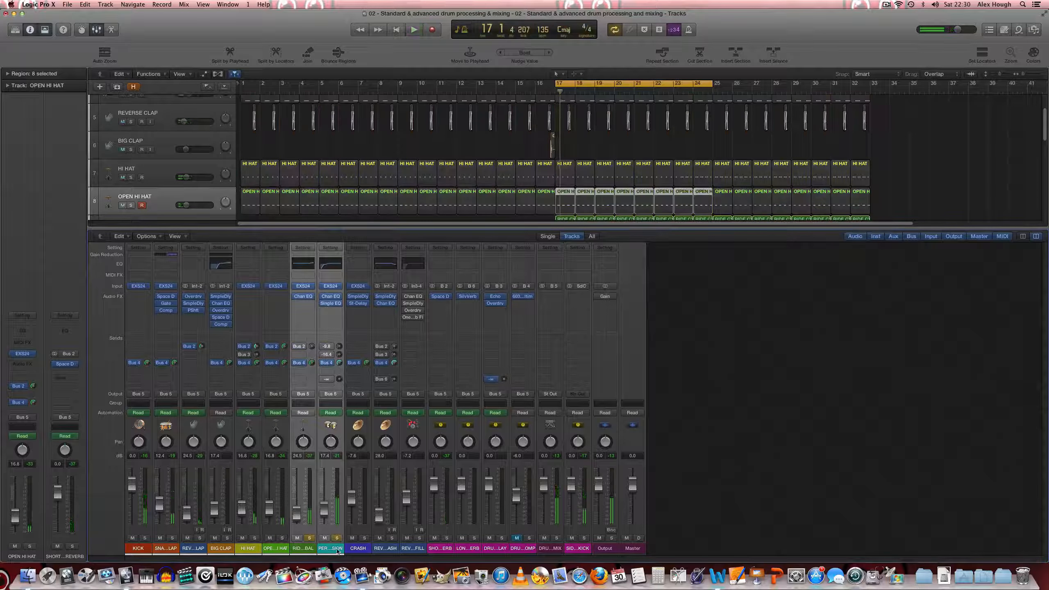
left_click(297, 549)
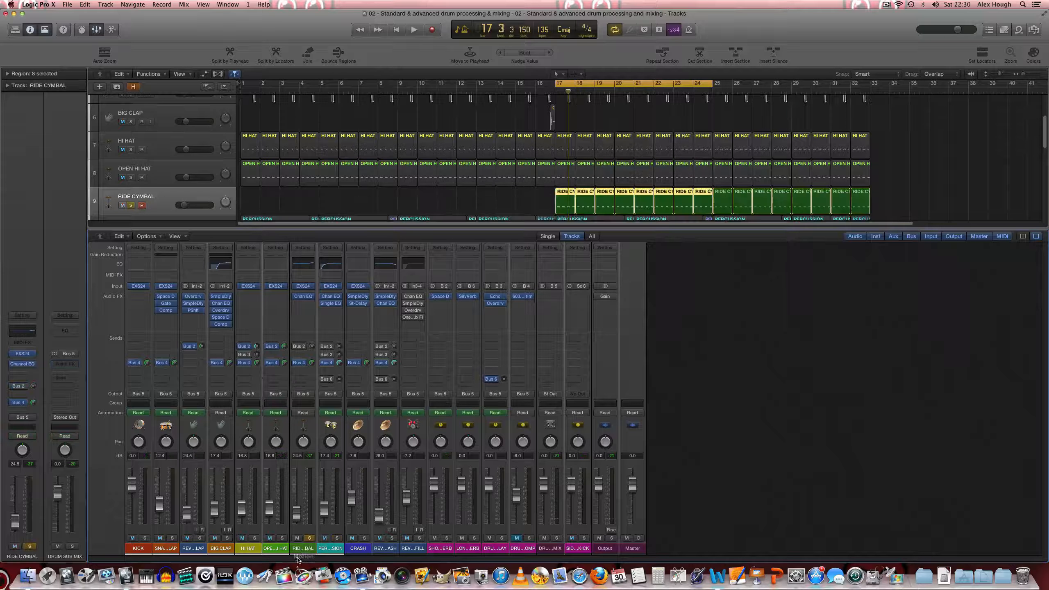
left_click(296, 349)
key("space")
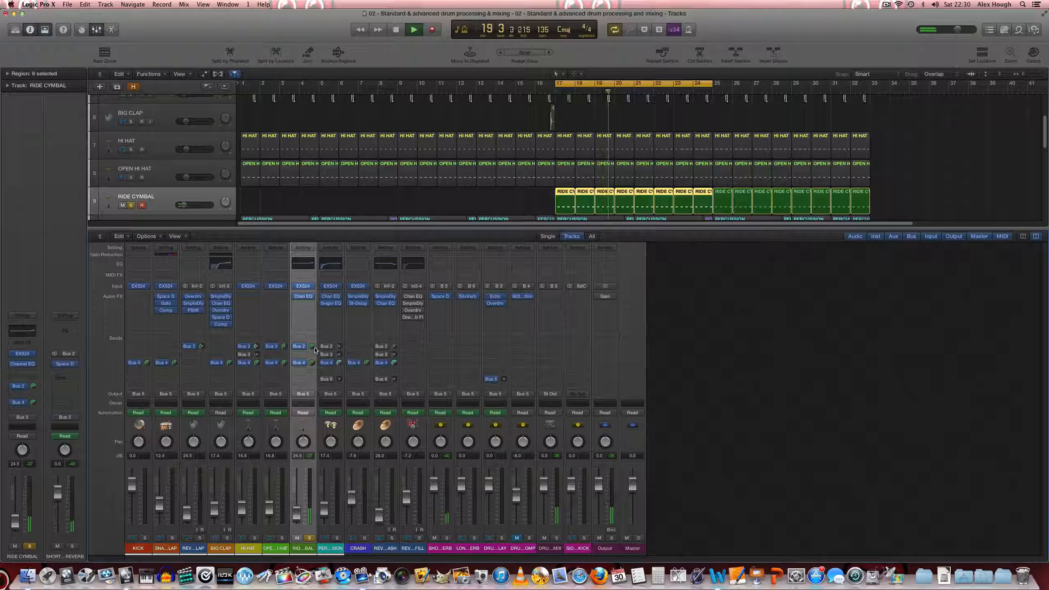
left_click_drag(315, 348, 315, 347)
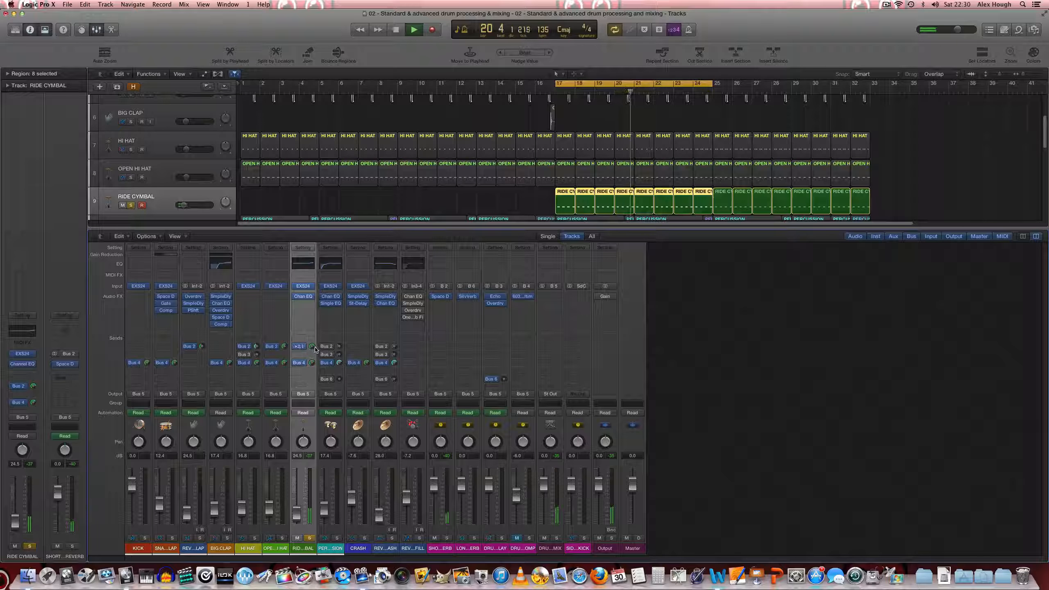
Compare the ride cymbal with the SHORT DRUM REVERB muted and unmuted, and end the soloed playback.
left_click(435, 538)
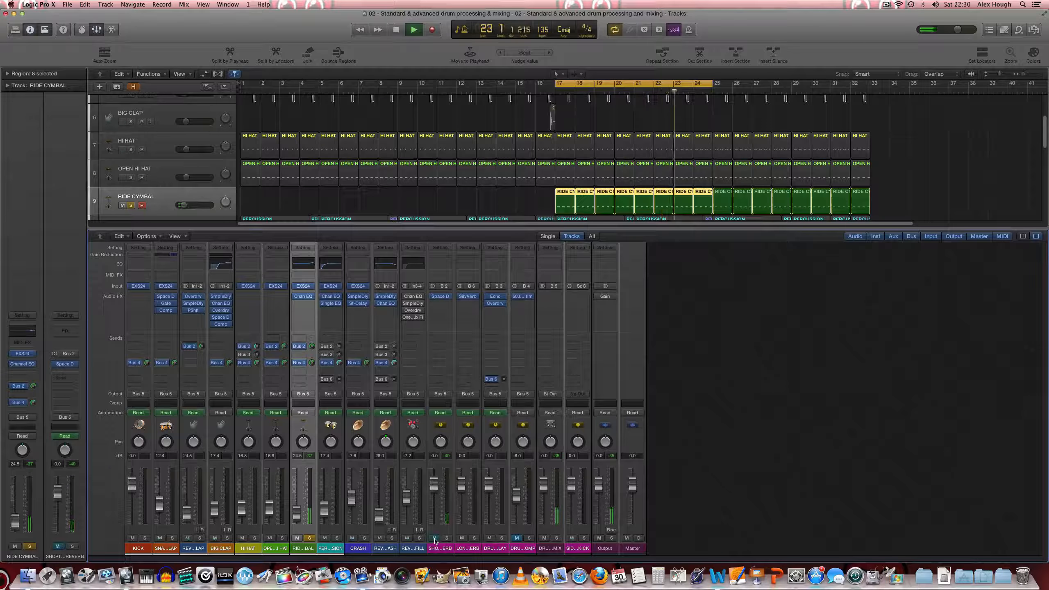
left_click(434, 538)
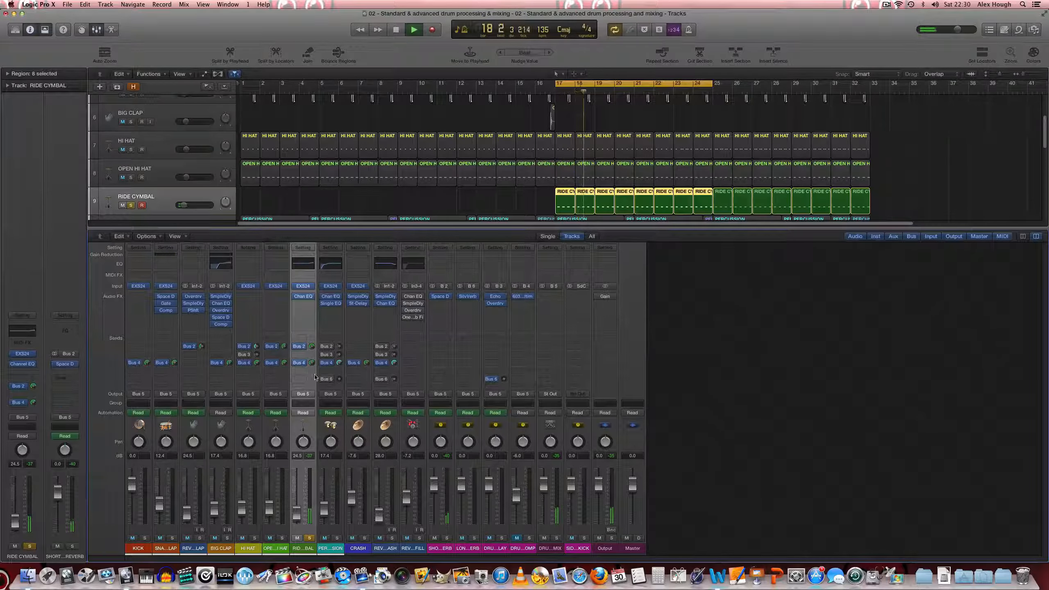
key("space")
left_click(309, 539)
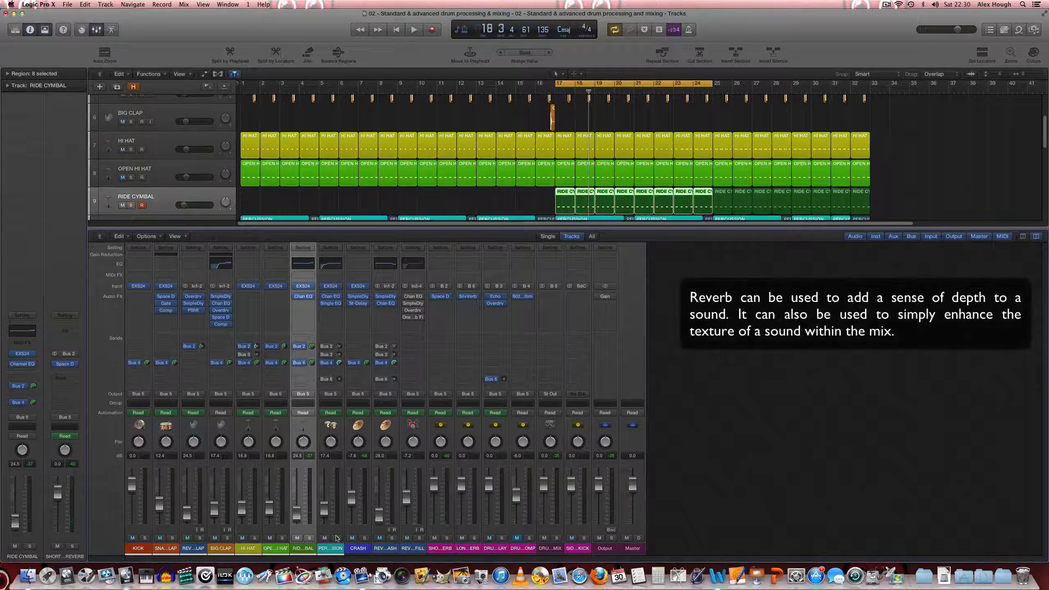
Solo the PERCUSSION channel and activate its Bus 2 reverb send during playback.
left_click(336, 539)
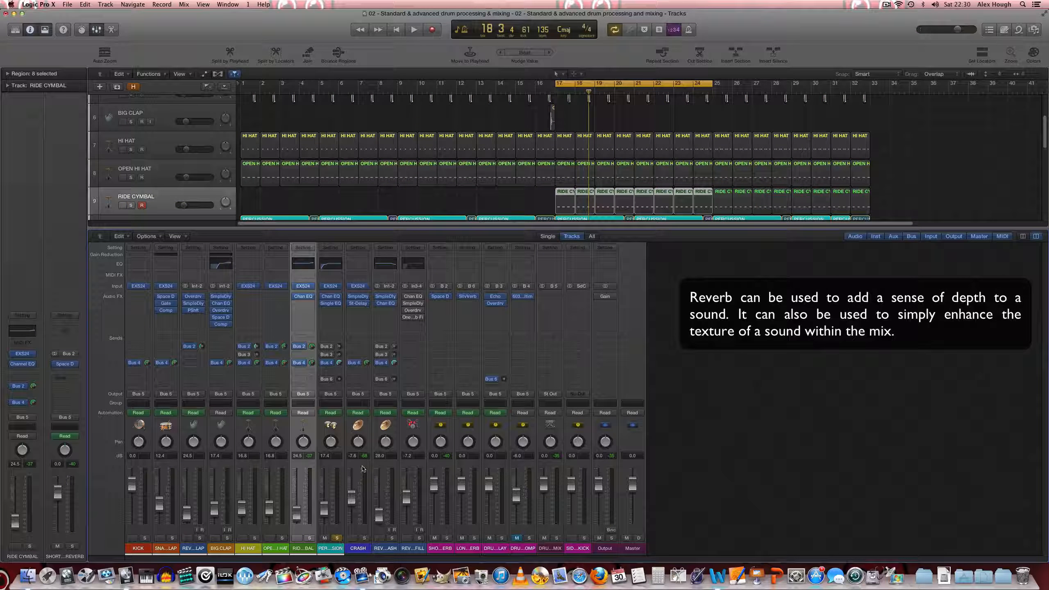
left_click(333, 548)
key("space")
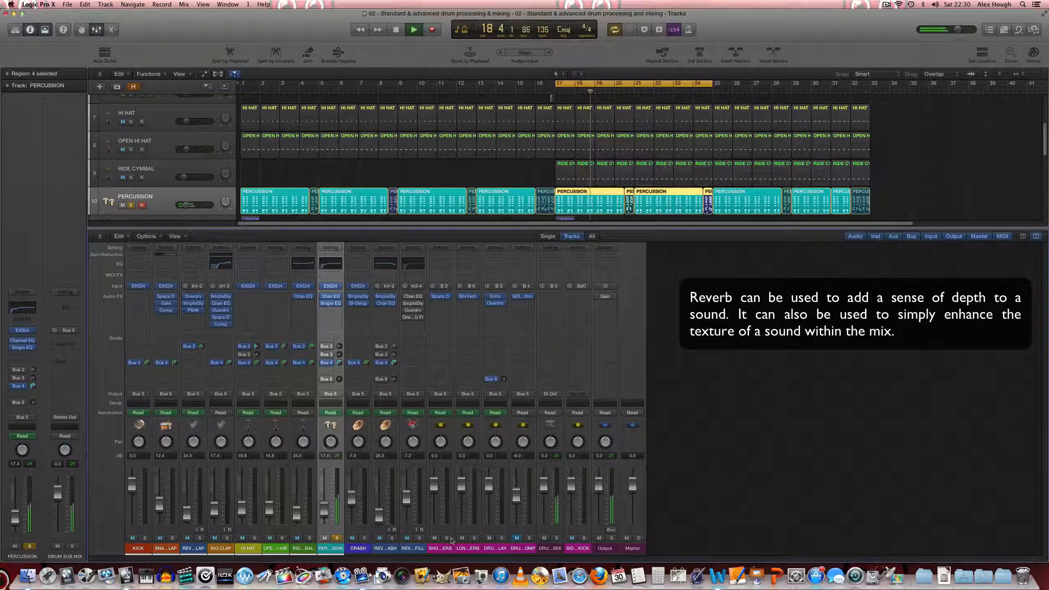
left_click(323, 347)
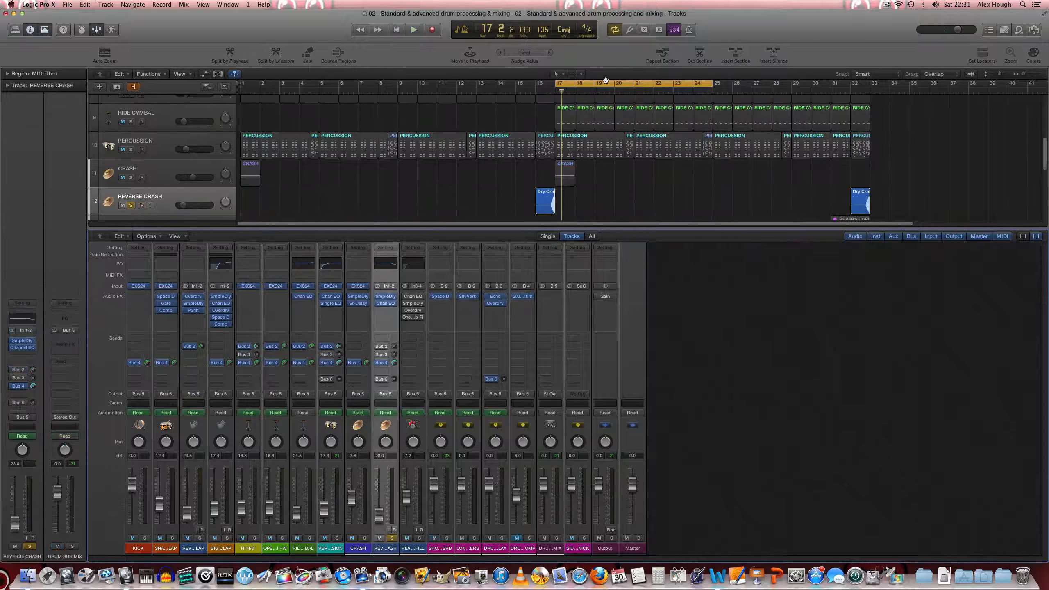
Set a two-bar cycle range starting at bar 16 and activate the soloed REVERSE CRASH's Bus 2 reverb send during playback.
left_click(573, 85)
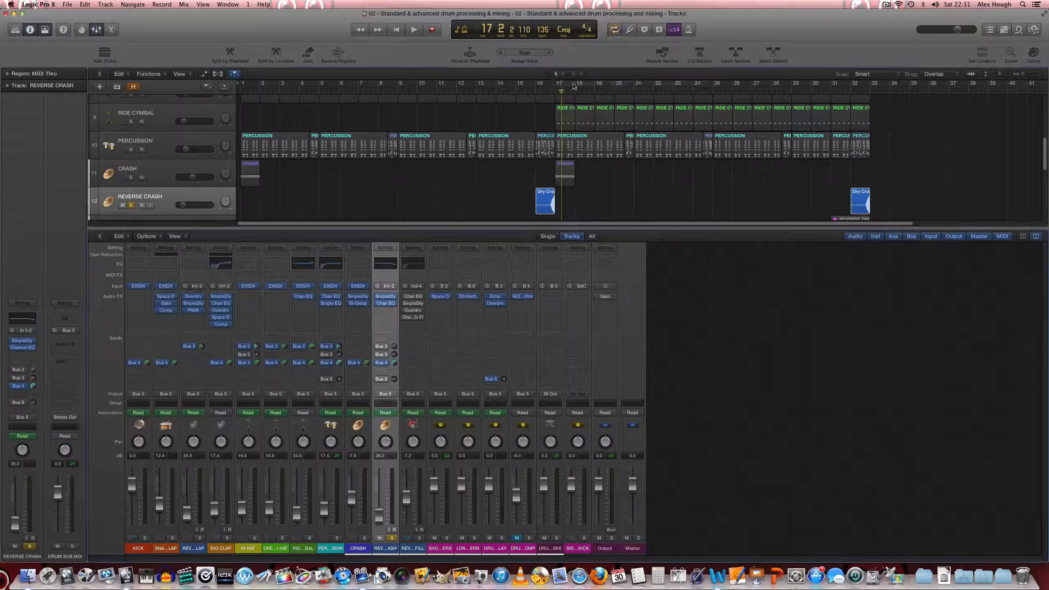
left_click_drag(535, 86, 574, 87)
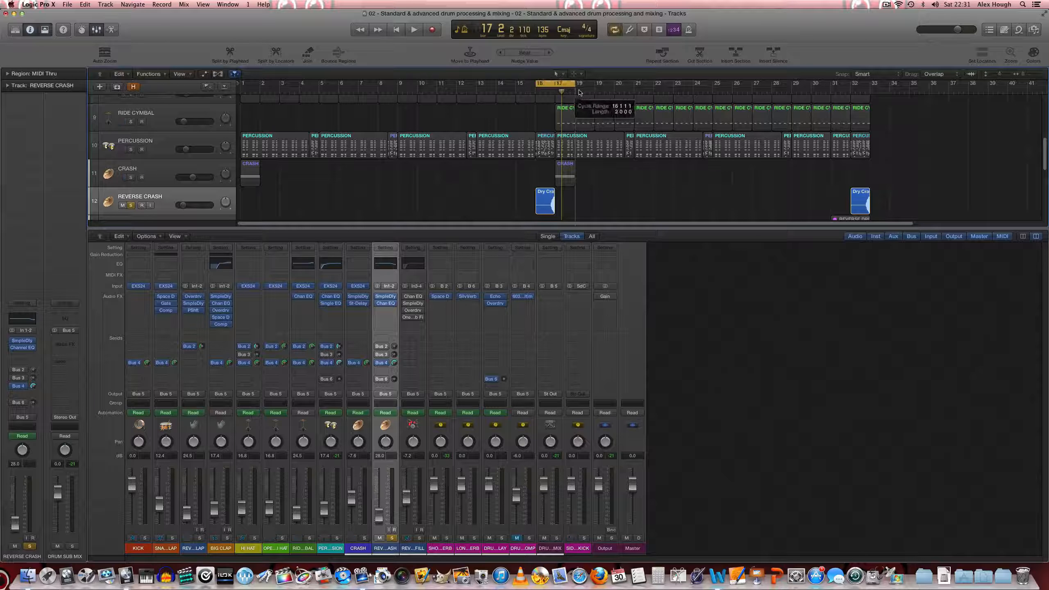
key("space")
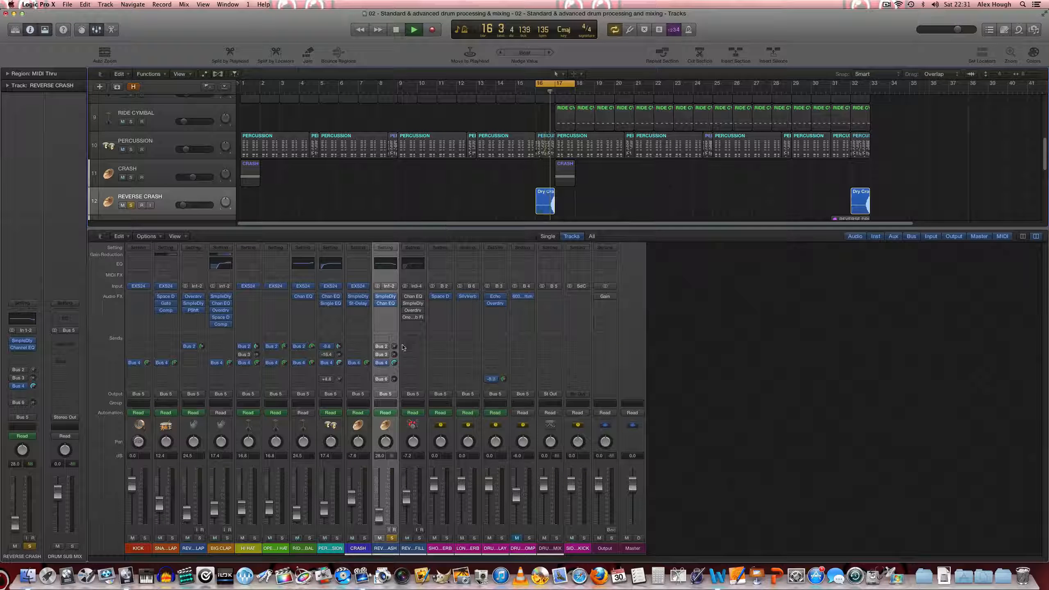
left_click(381, 354)
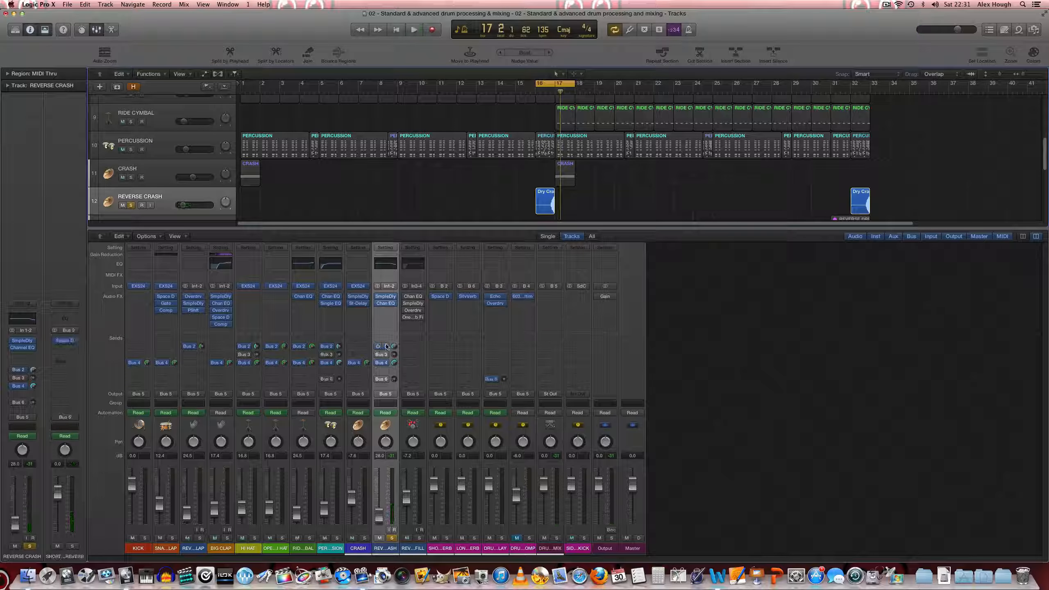
key("space")
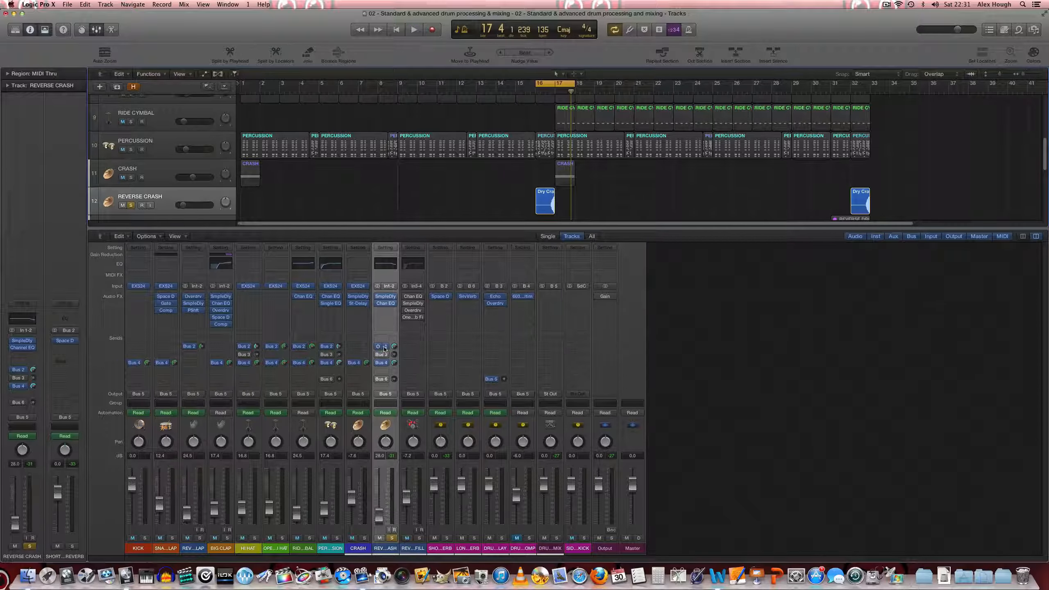
Activate the soloed HI HAT's Bus 3 send to the drum delay and audition it.
left_click(259, 357)
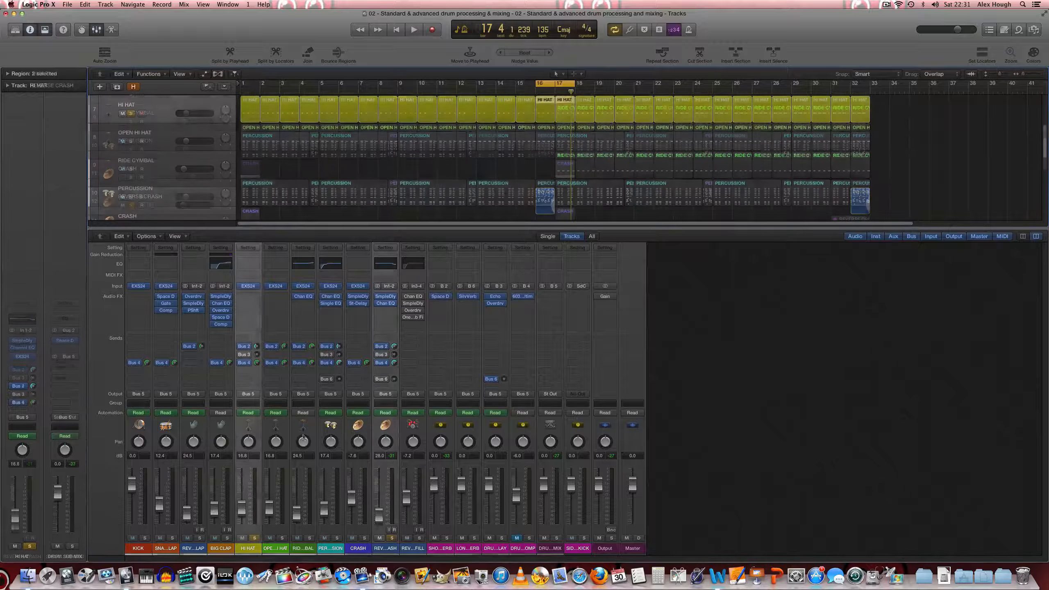
key("space")
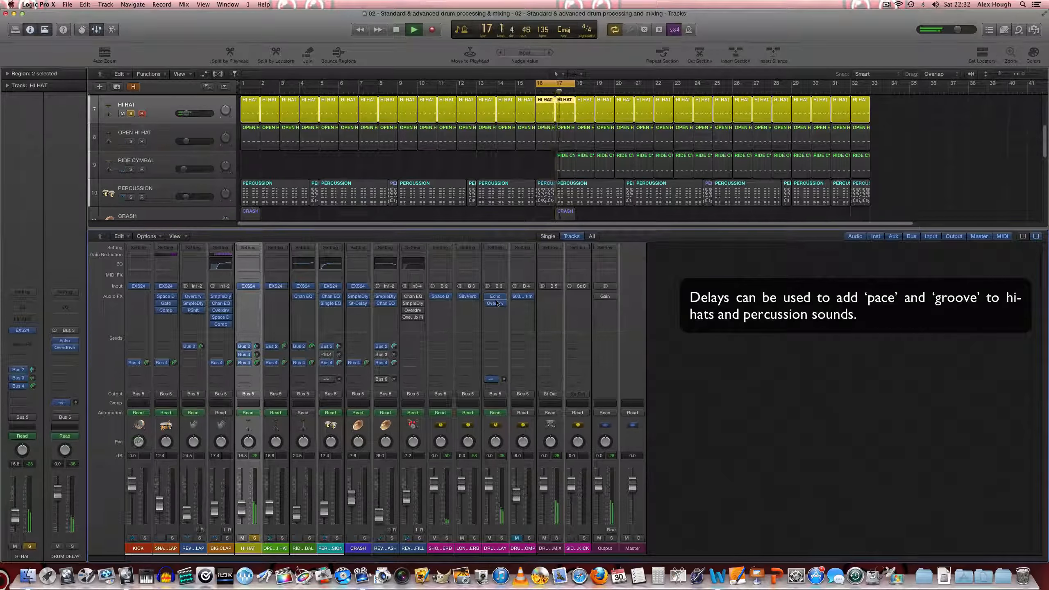
key("space")
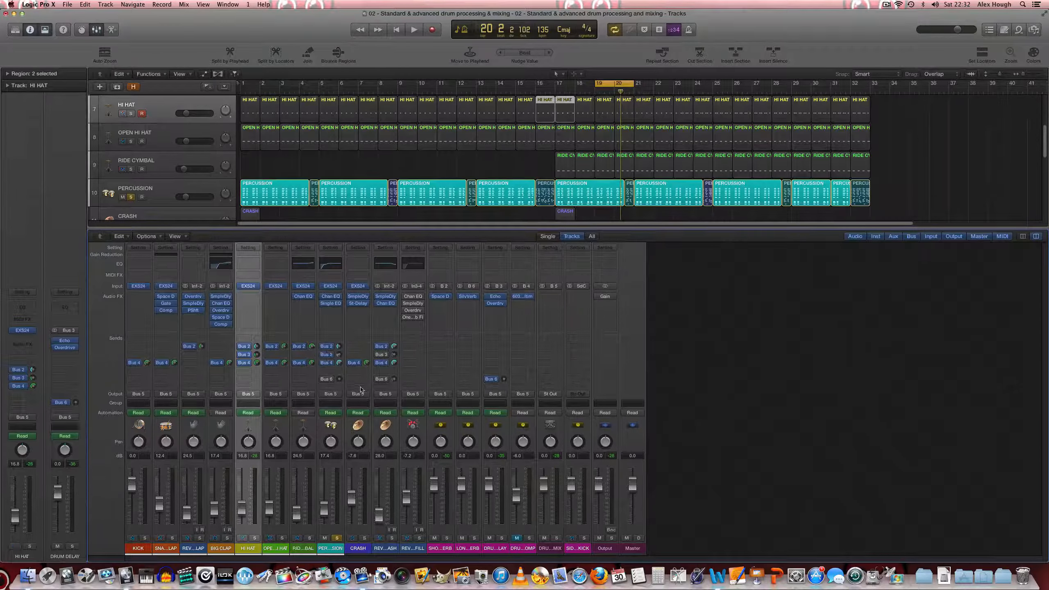
Compare the soloed PERCUSSION with the DRUM DELAY muted and unmuted, then end playback and unsolo the channel.
key("space")
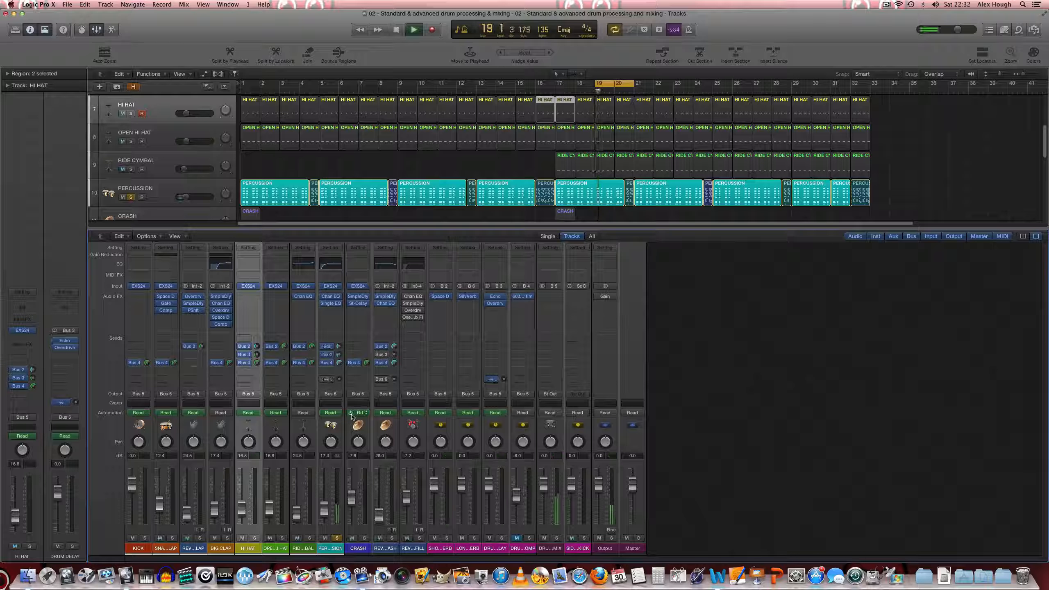
left_click(489, 538)
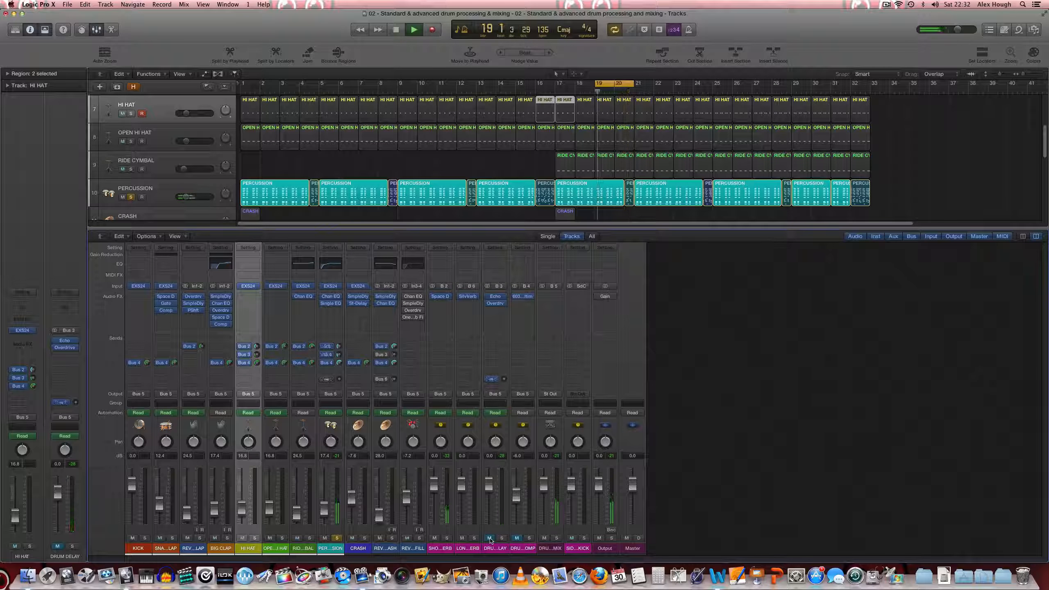
left_click(489, 538)
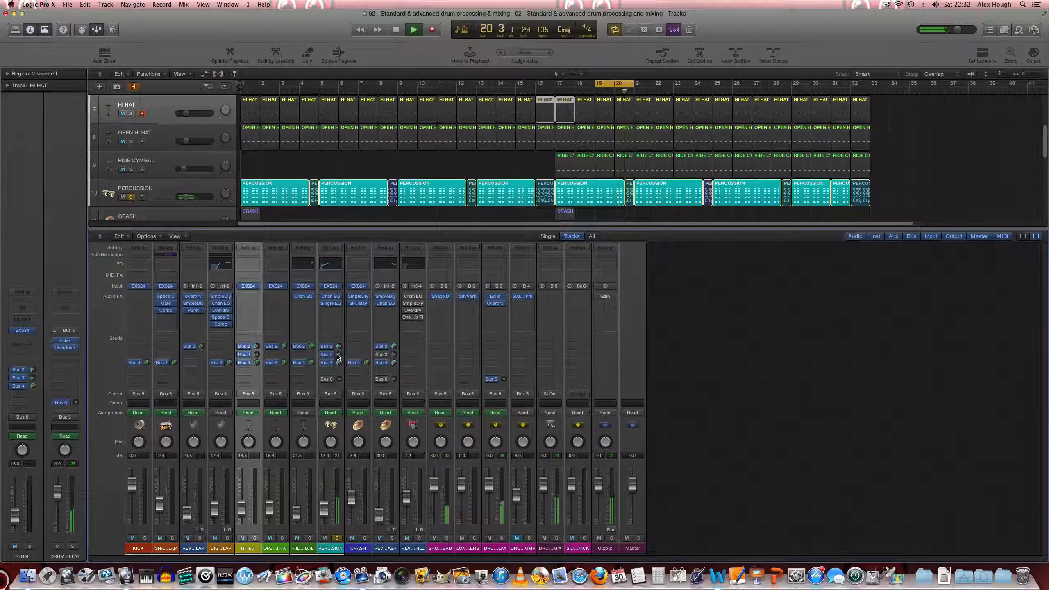
key("space")
left_click(338, 538)
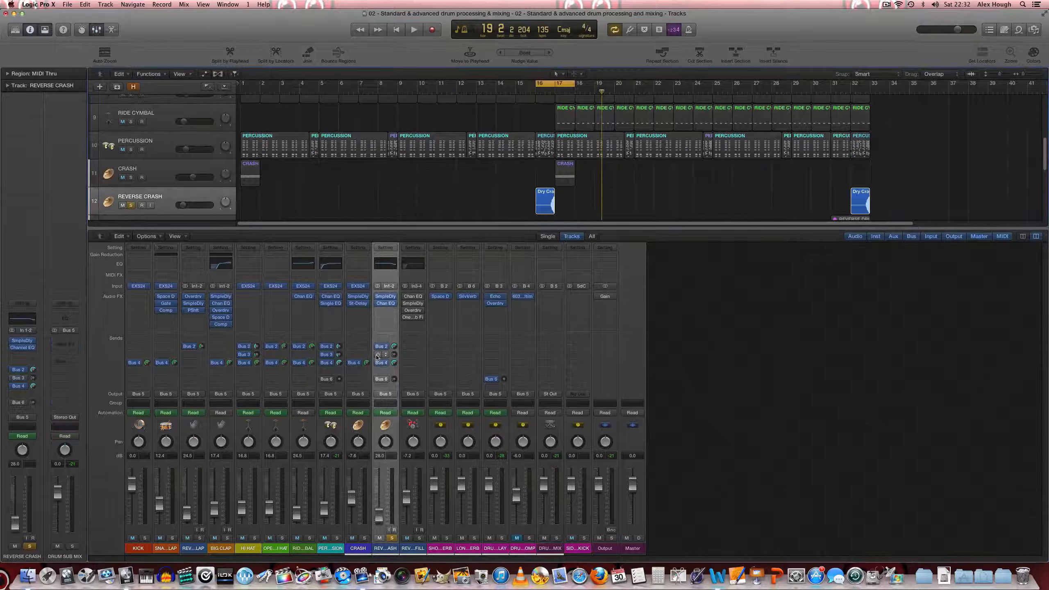
Activate the REVERSE CRASH's Bus 3 delay send and audition the channel in solo.
left_click(377, 354)
key("space")
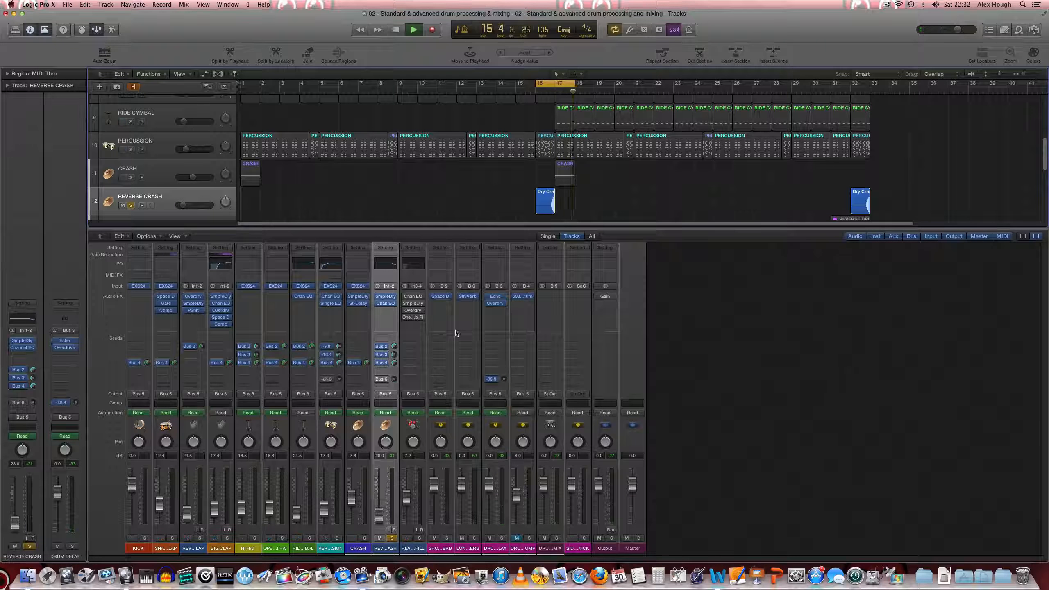
key("space")
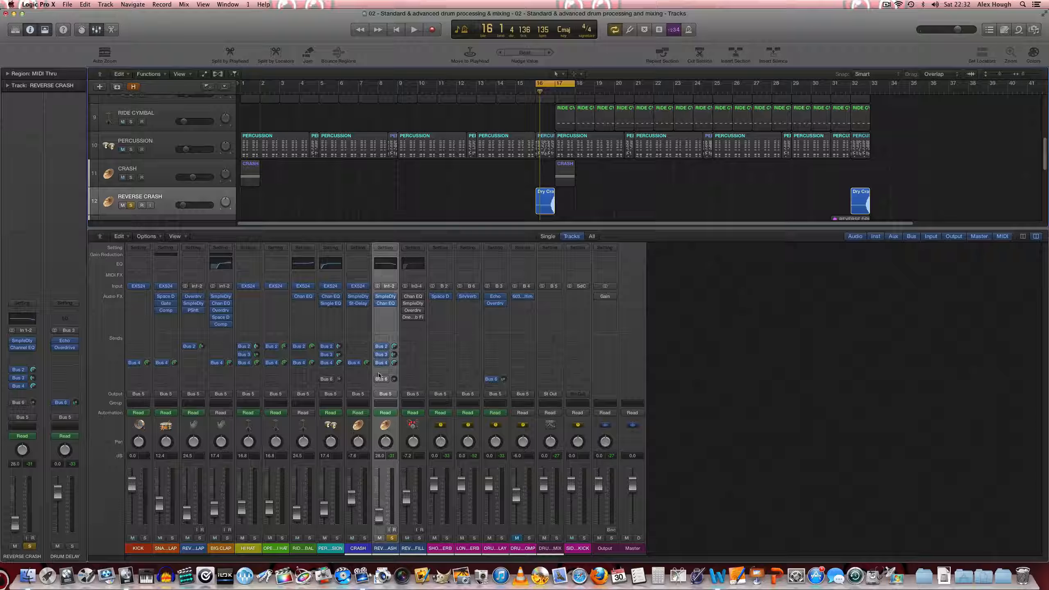
Audition the CRASH together with the REVERSE CRASH in solo, and unsolo both channels.
left_click(364, 537)
key("space")
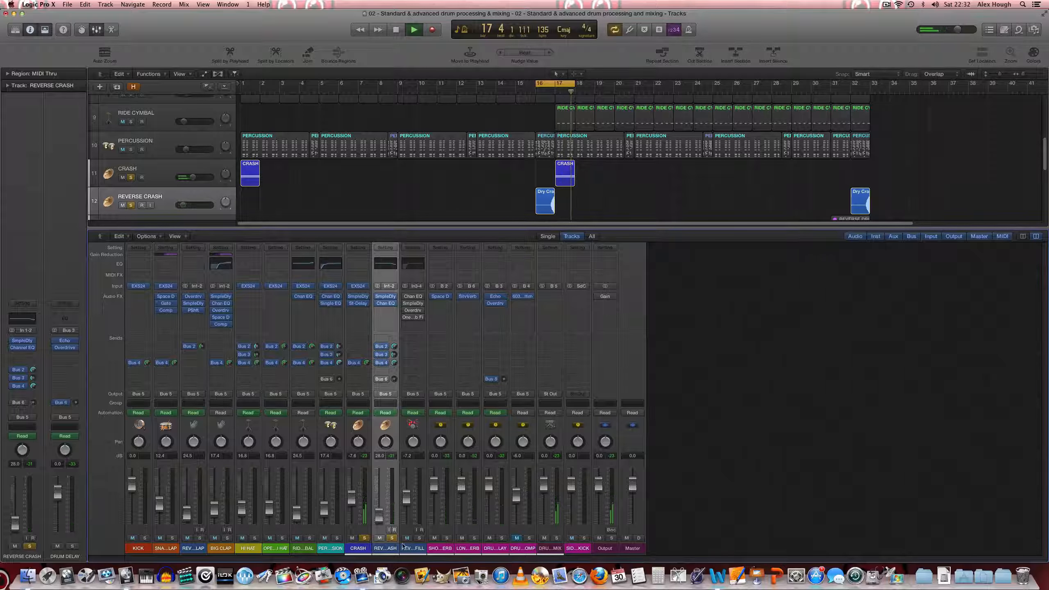
left_click(392, 538)
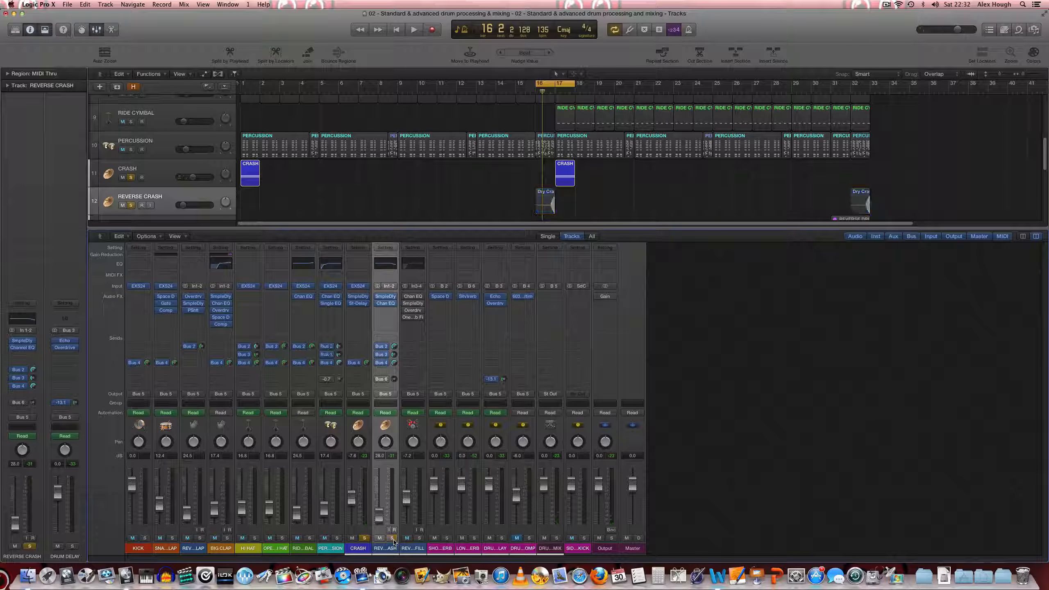
left_click(365, 538)
Solo only the REVERSE CRASH channel, activate its Bus 6 send to the long hazy reverb and audition it.
left_click(337, 538)
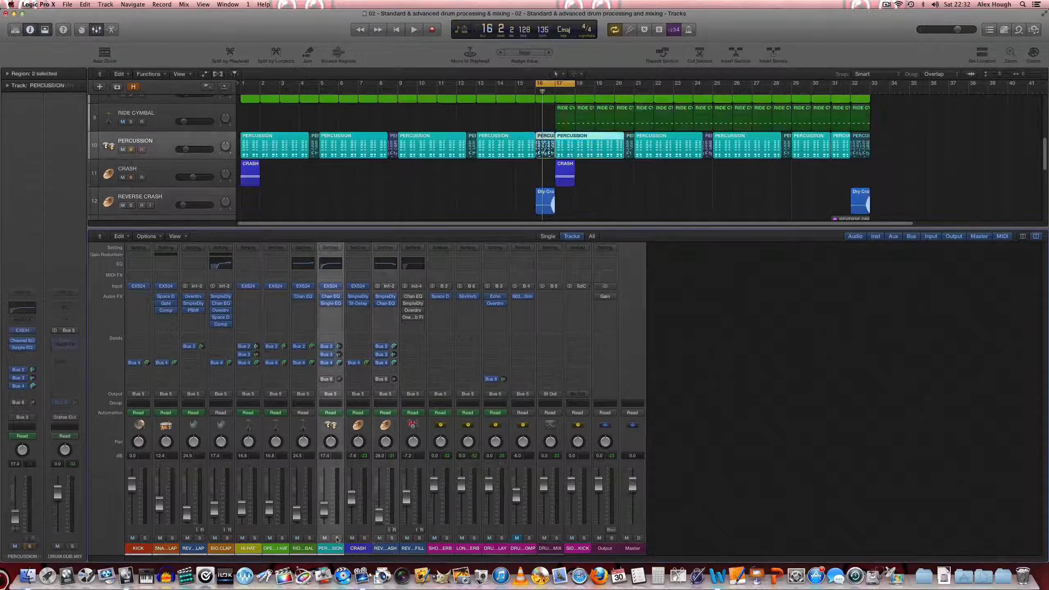
left_click(392, 537)
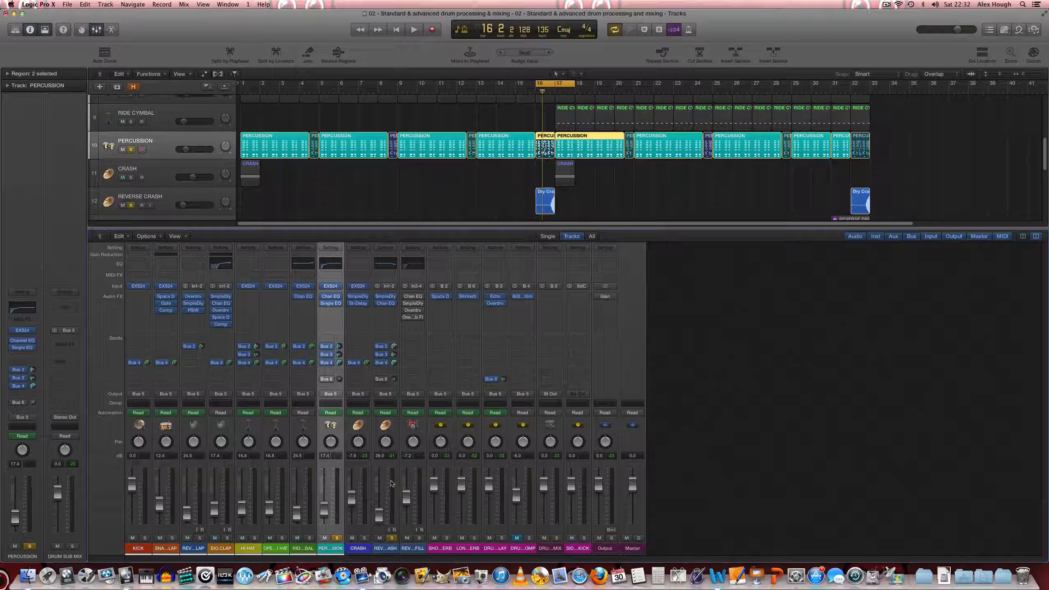
left_click(337, 538)
left_click(385, 548)
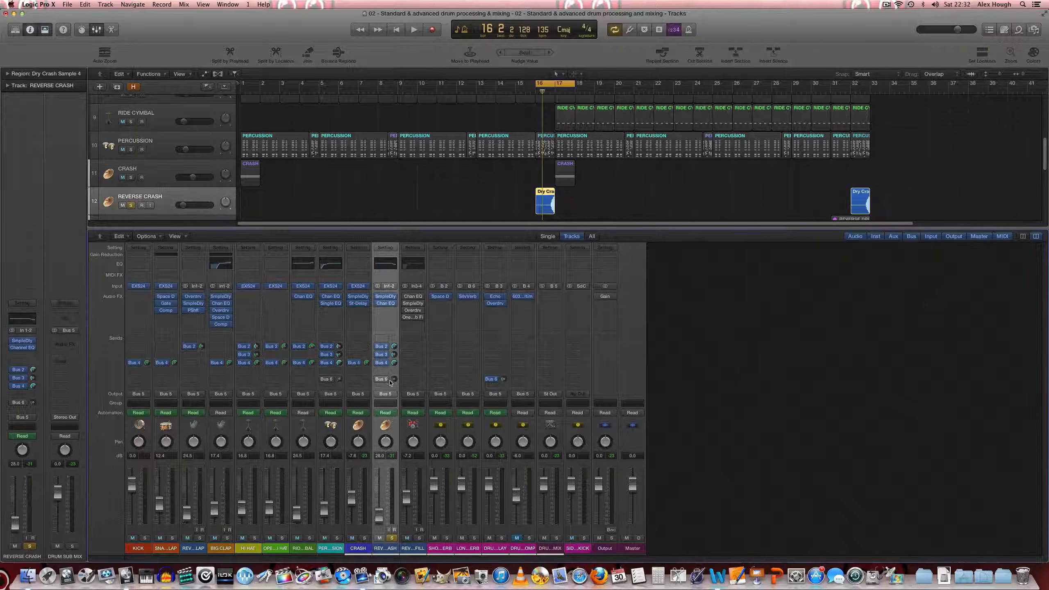
left_click_drag(379, 381, 439, 357)
key("space")
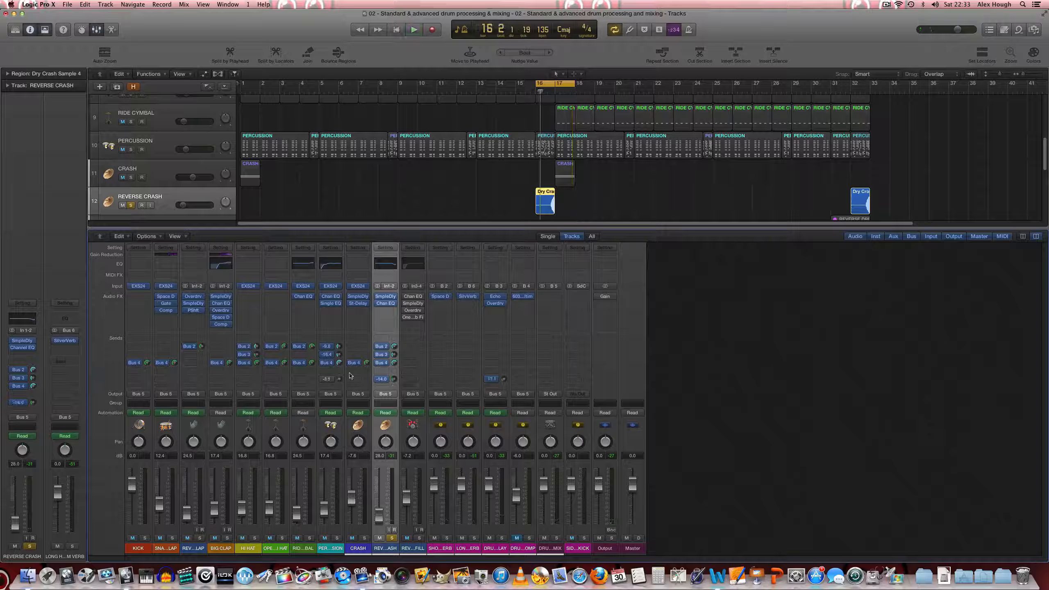
Solo the PERCUSSION channel, activate its Bus 6 reverb send and start playback.
left_click(337, 551)
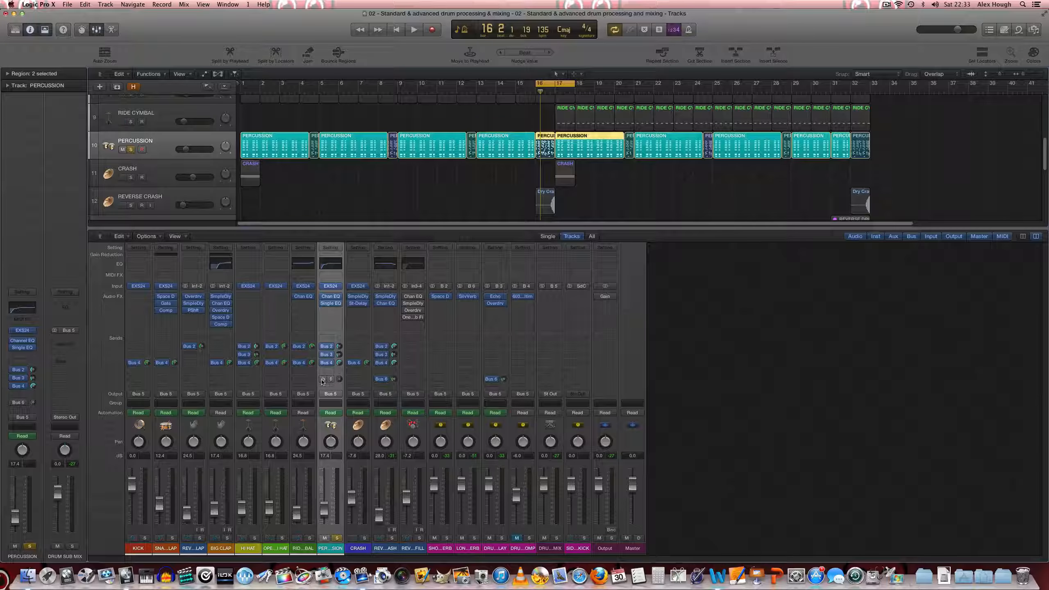
left_click(324, 380)
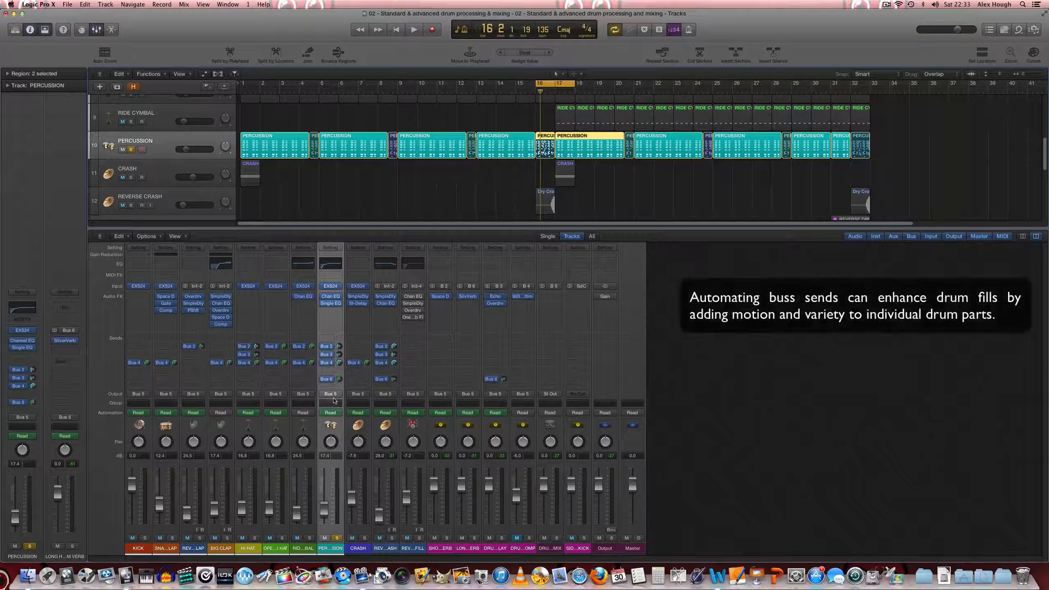
key("space")
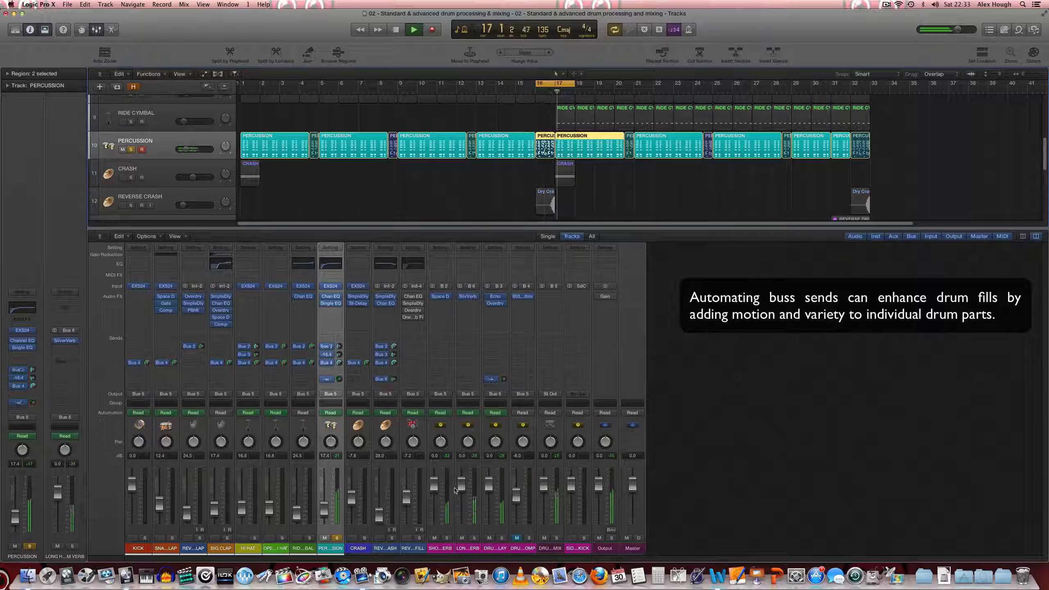
Audition the LONG HAZEY DRUM VERB return in solo, then end playback and unsolo it.
left_click(474, 538)
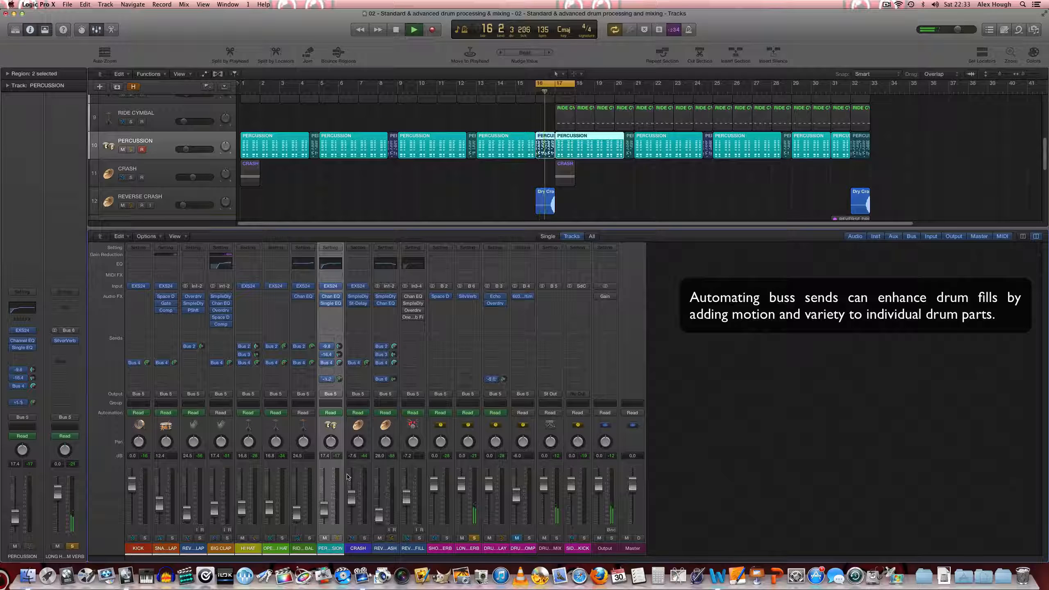
key("space")
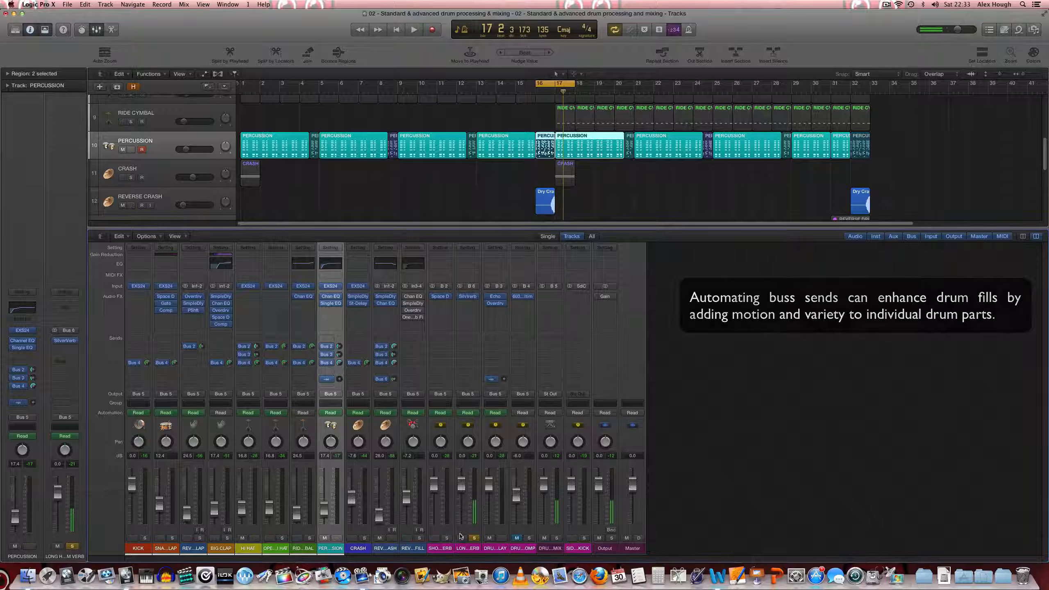
left_click(475, 538)
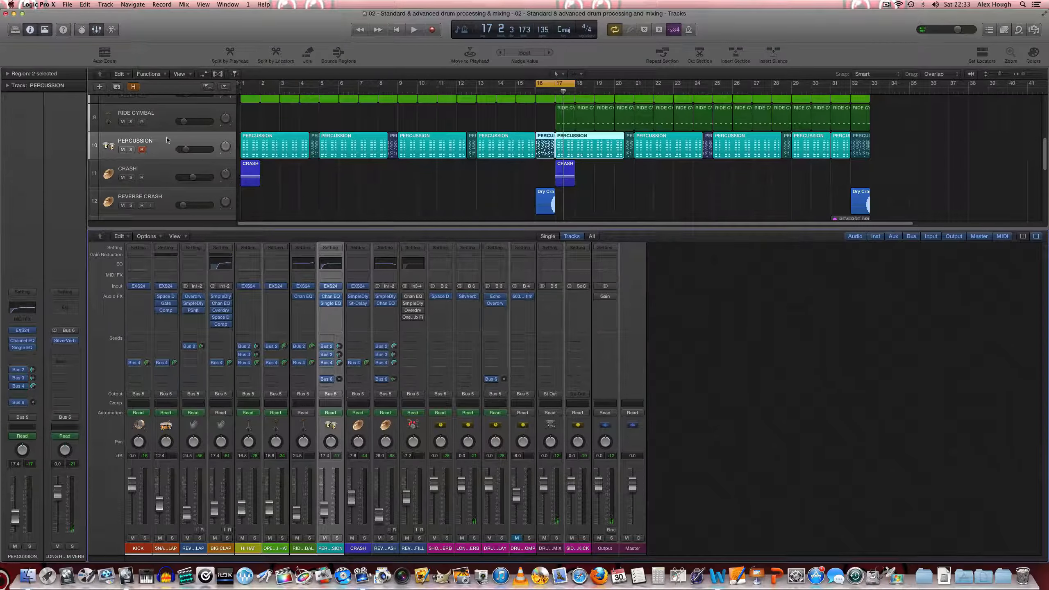
Show track automation, expand the PERCUSSION track's automation lanes at a larger height and select the track.
key("a")
left_click(176, 152)
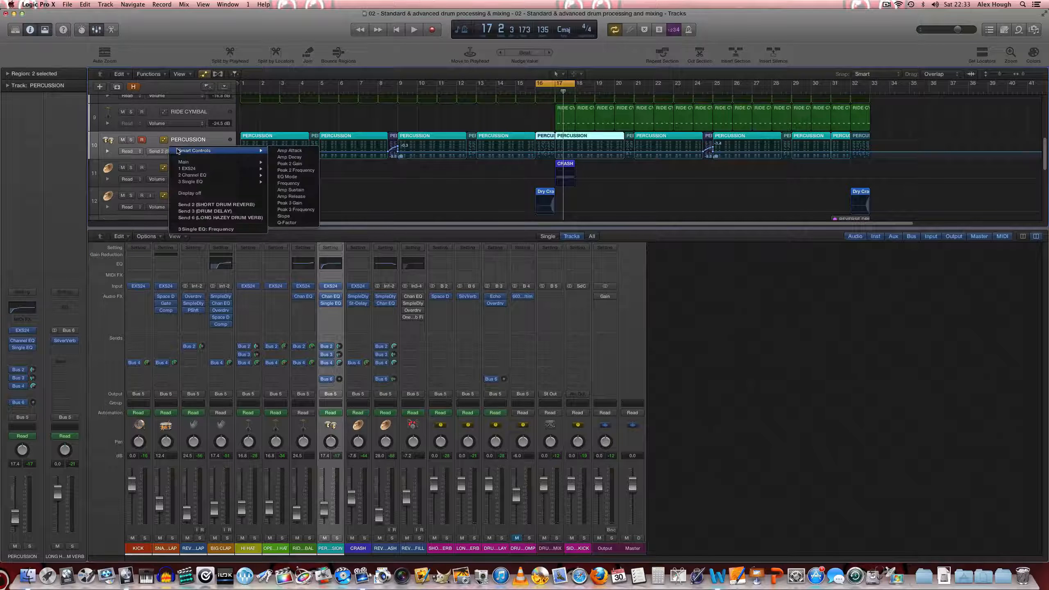
left_click(120, 164)
left_click(107, 151)
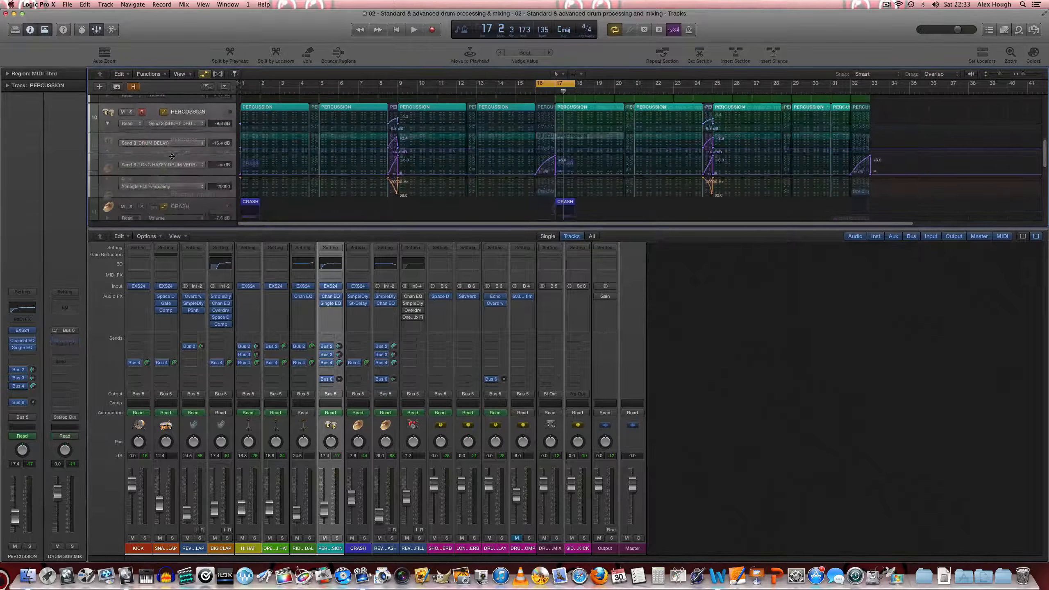
key("super+Down")
key("super+Down")
key("super+Down")
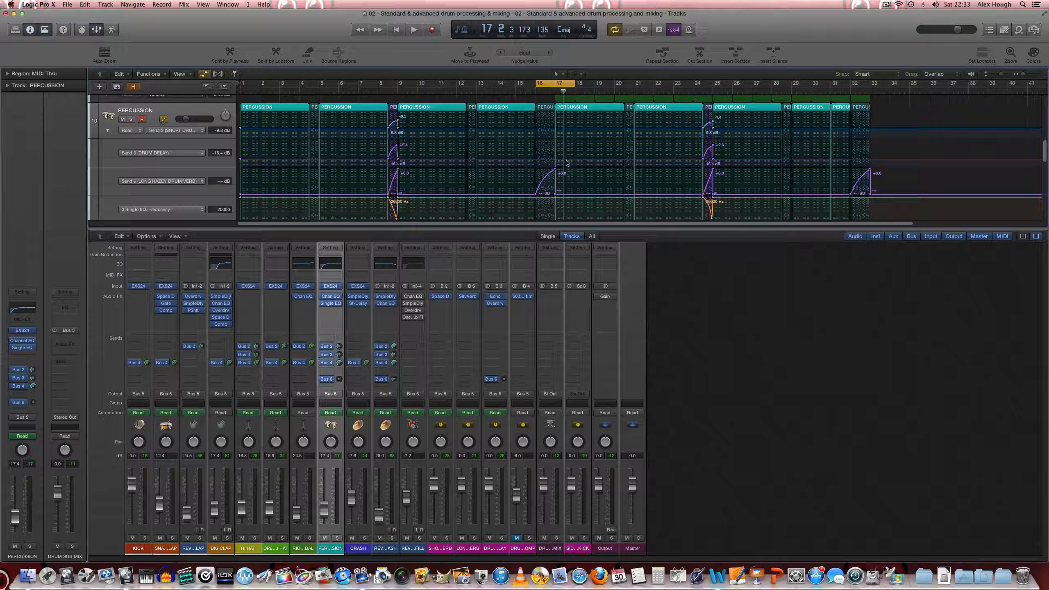
left_click(195, 173)
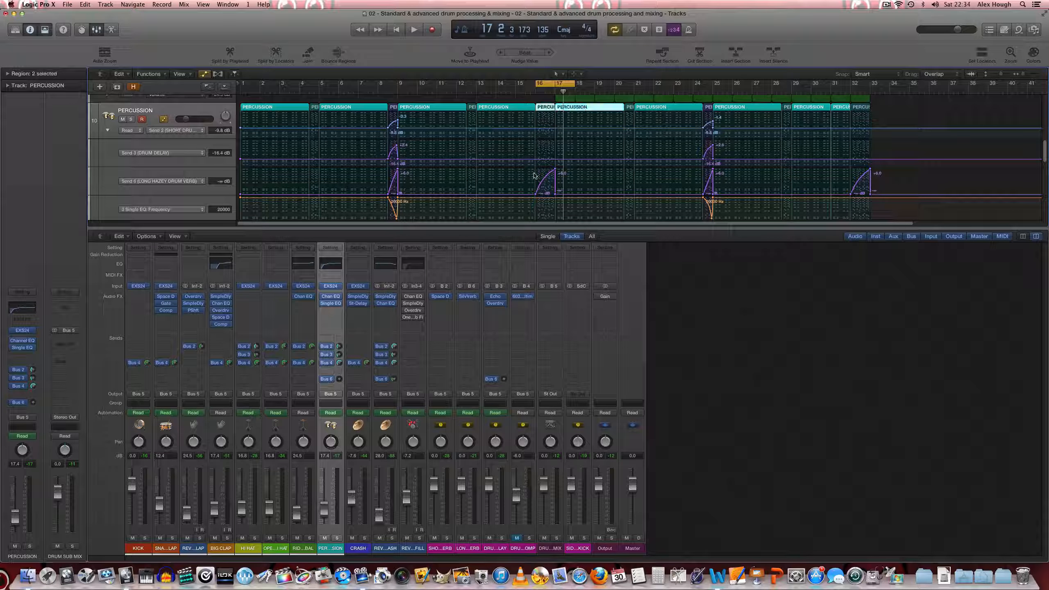
Audition the soloed PERCUSSION with the LONG HAZEY DRUM VERB muted and unmuted, and move the cycle range to the fill before bar 9.
left_click(337, 538)
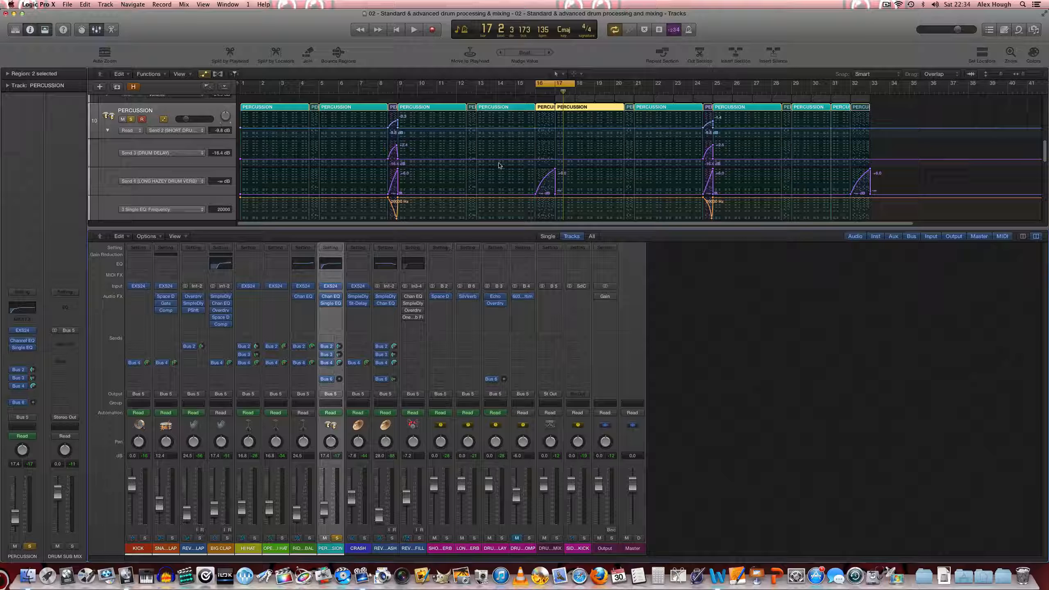
key("space")
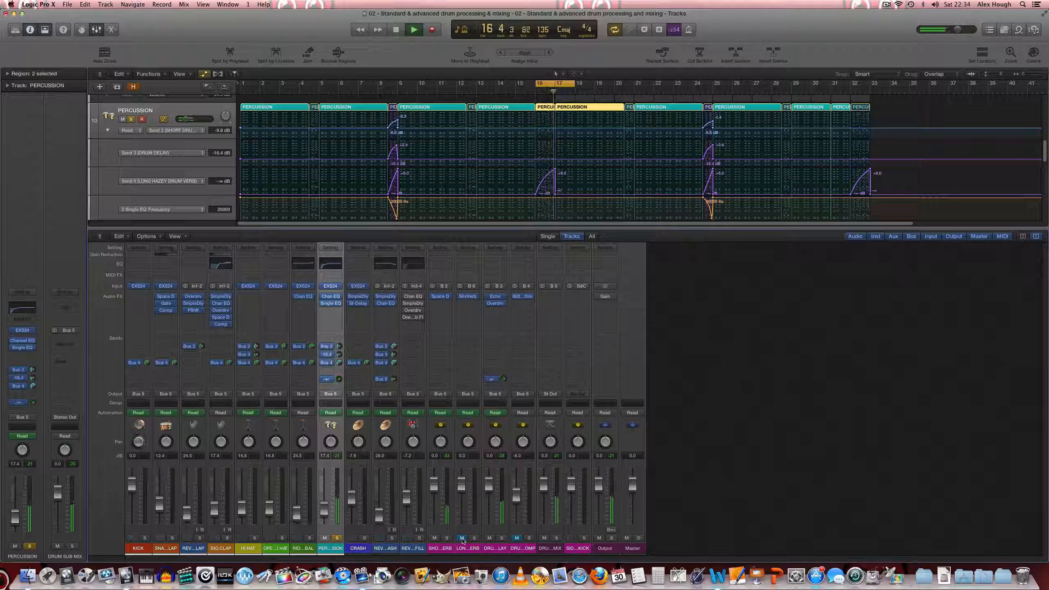
key("space")
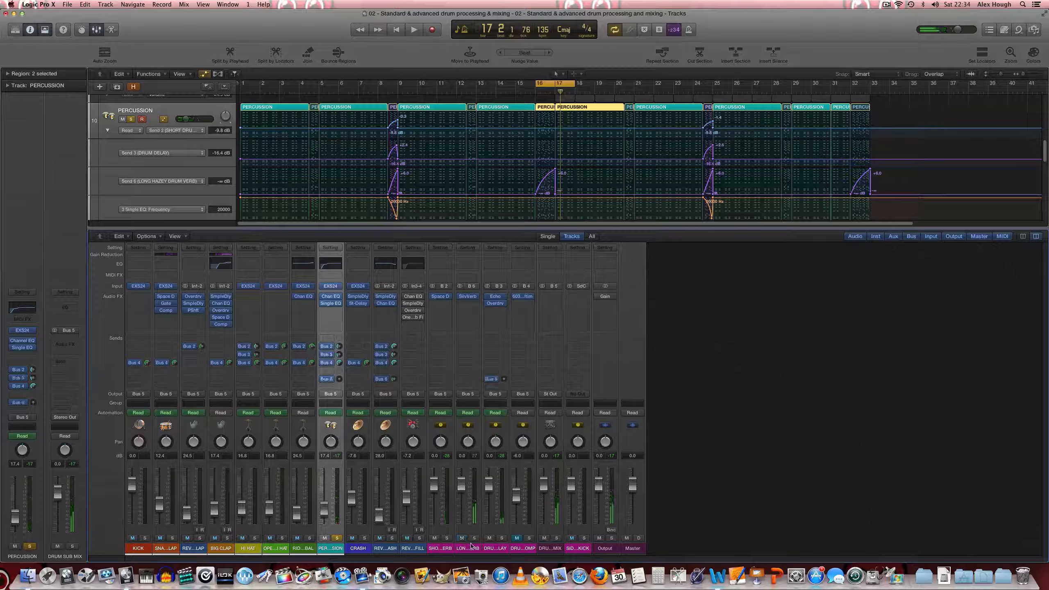
key("space")
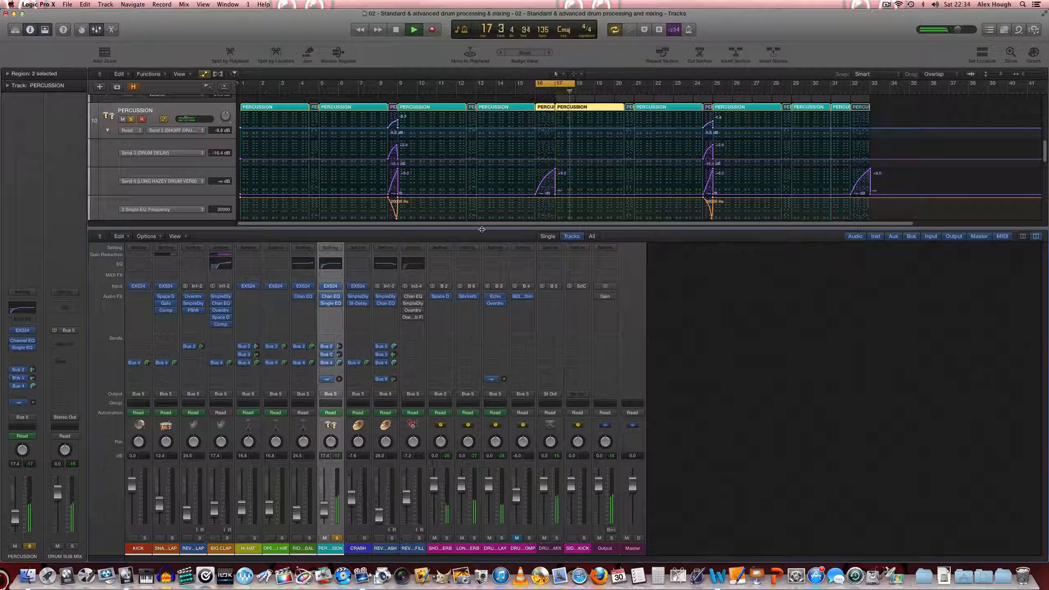
key("space")
left_click_drag(559, 81, 411, 82)
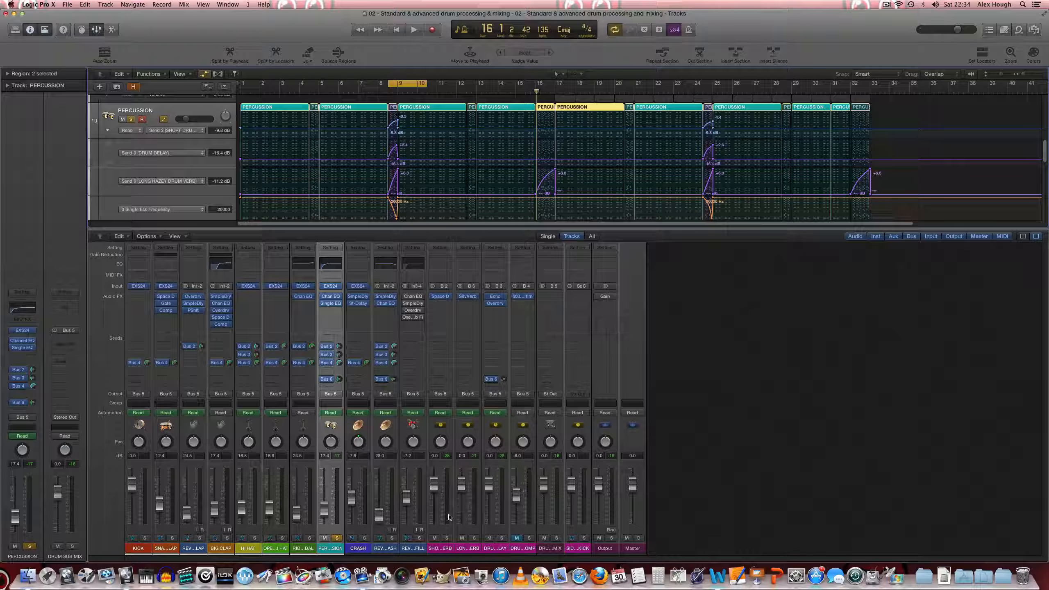
Audition the soloed PERCUSSION fill with the SHORT DRUM REVERB, LONG HAZEY DRUM VERB and DRUM DELAY returns muted.
left_click(195, 111)
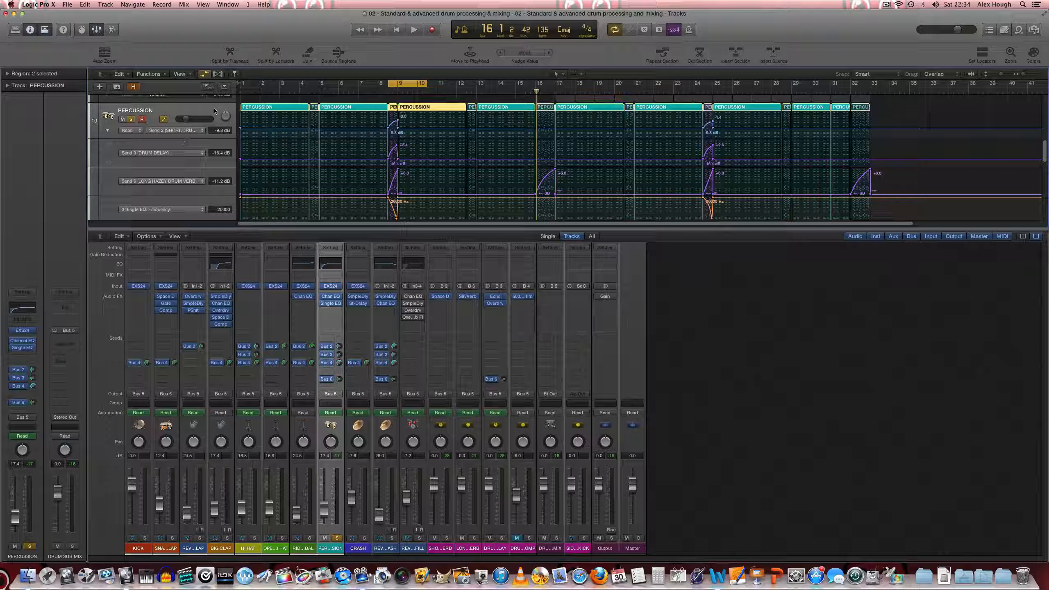
left_click(462, 538)
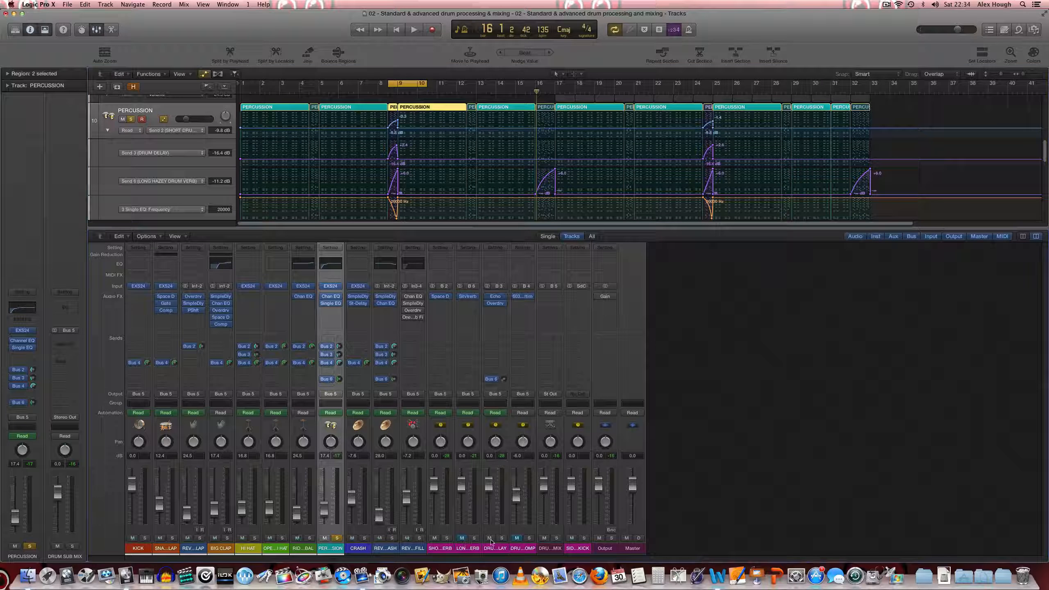
left_click(450, 545)
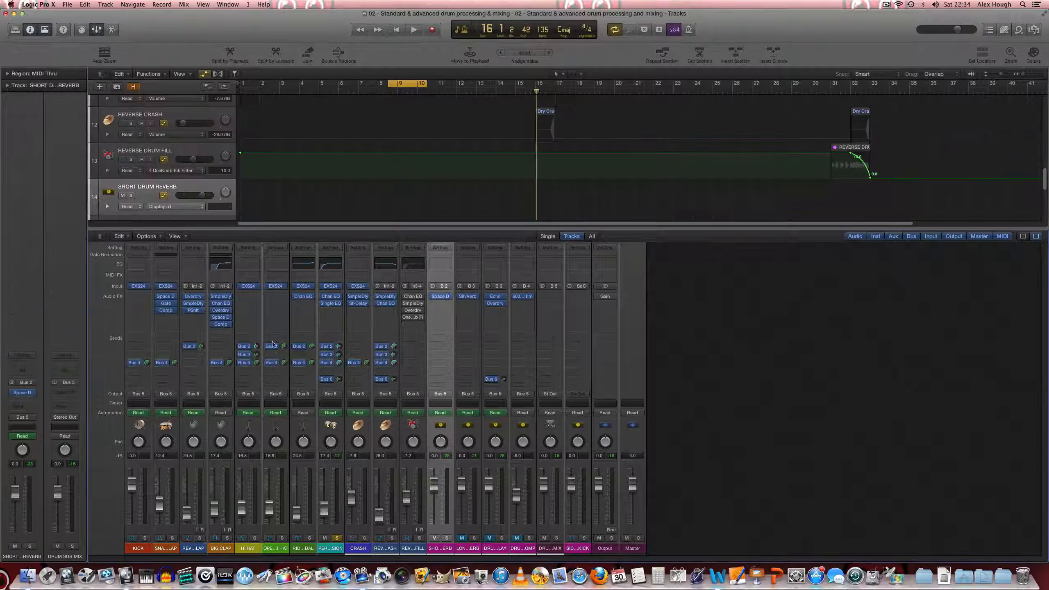
scroll(339, 141, "up", 5)
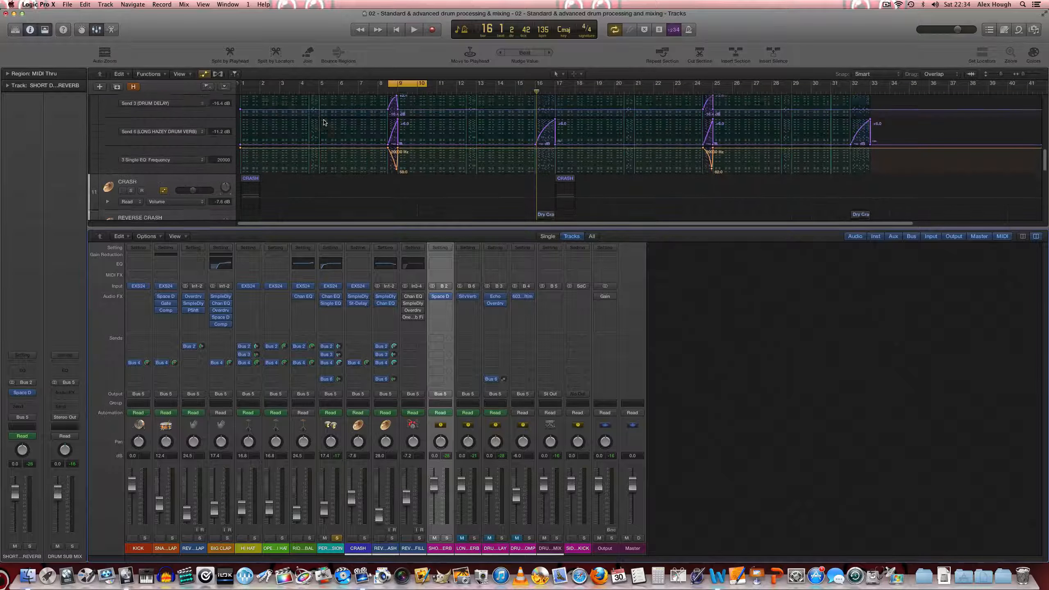
left_click(175, 130)
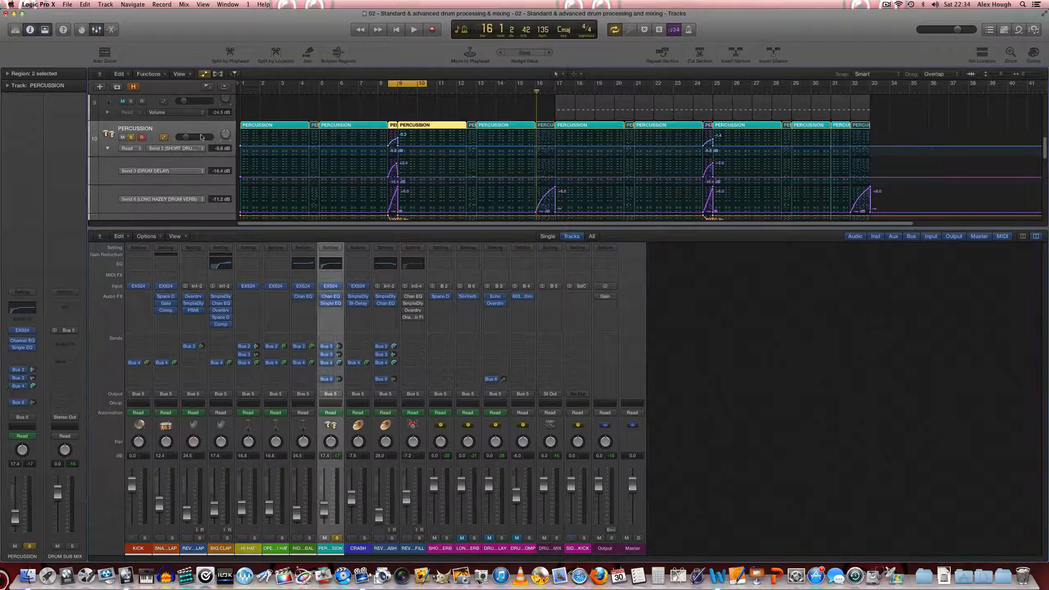
key("space")
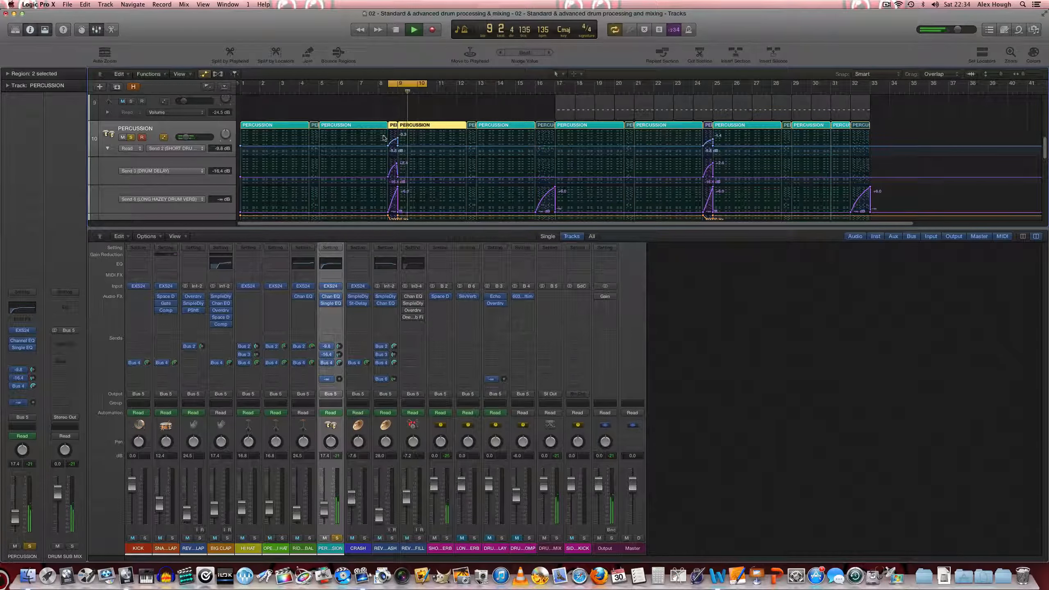
key("space")
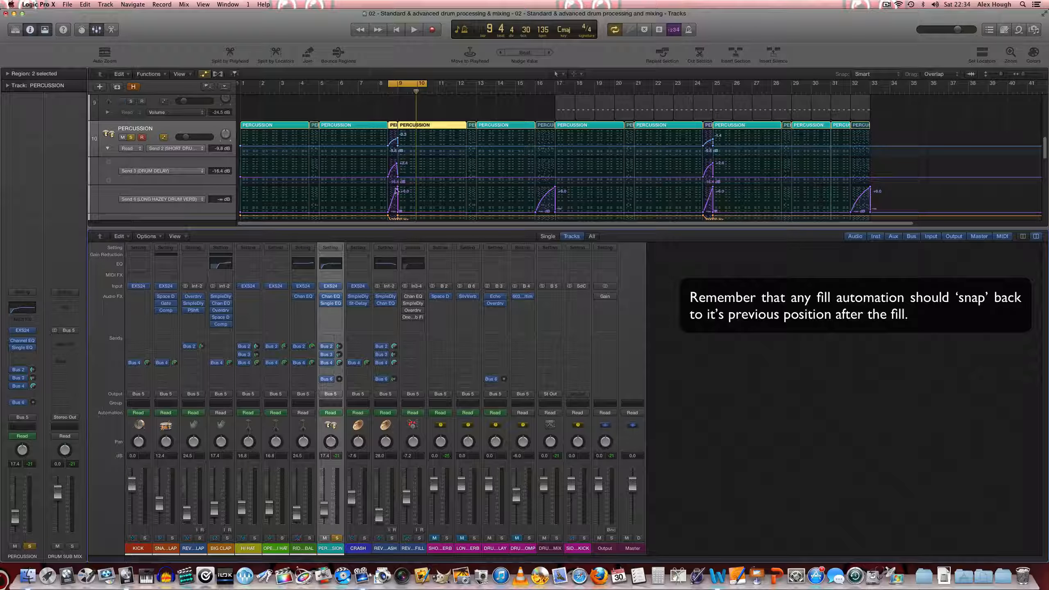
key("space")
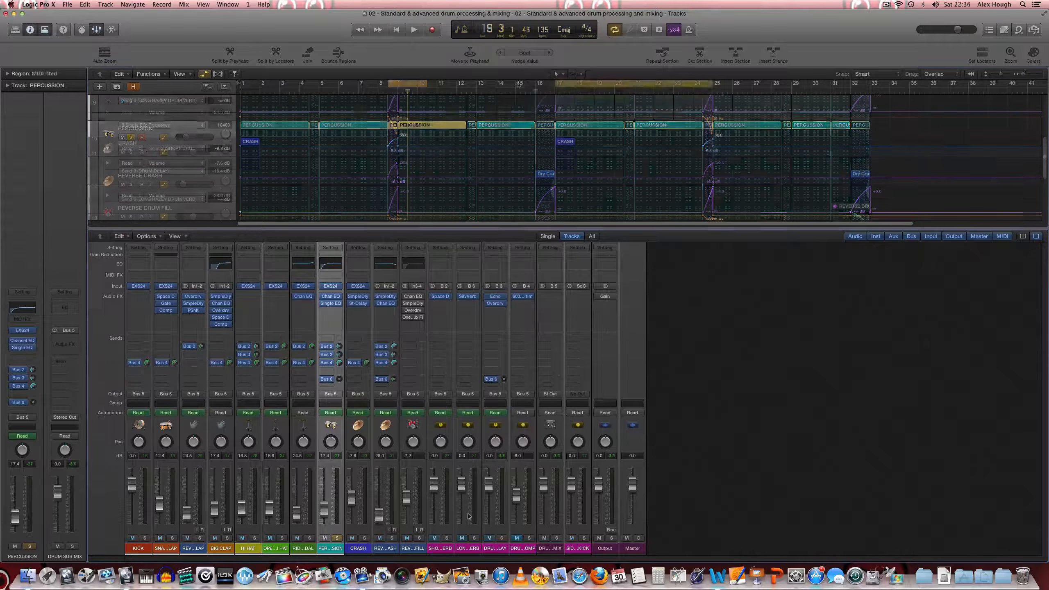
Set the cycle range from bar 15 to bar 25 with the track automation shown.
left_click_drag(518, 83, 713, 83)
key("a")
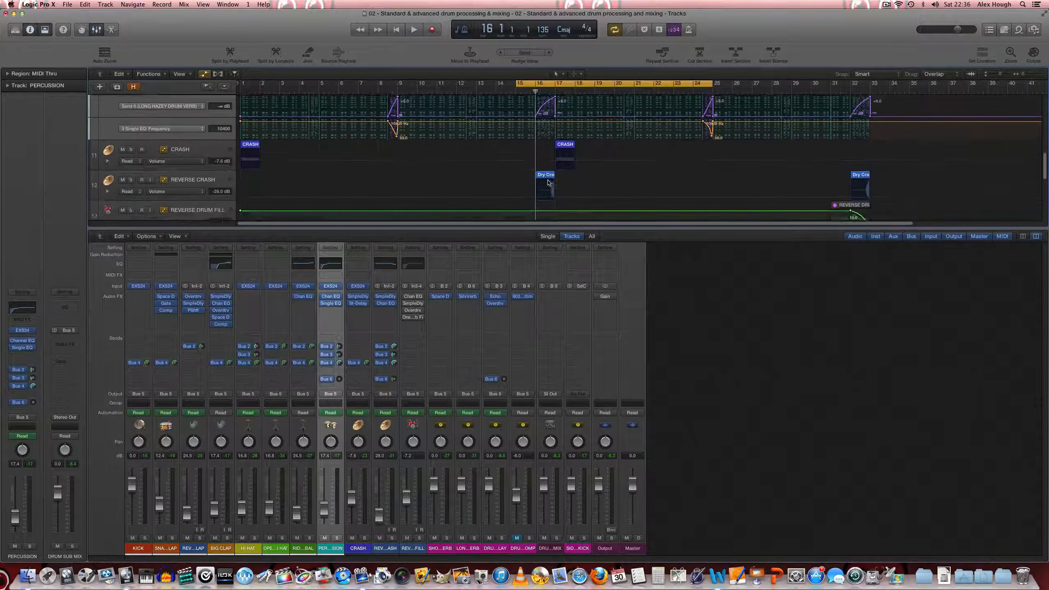
key("a")
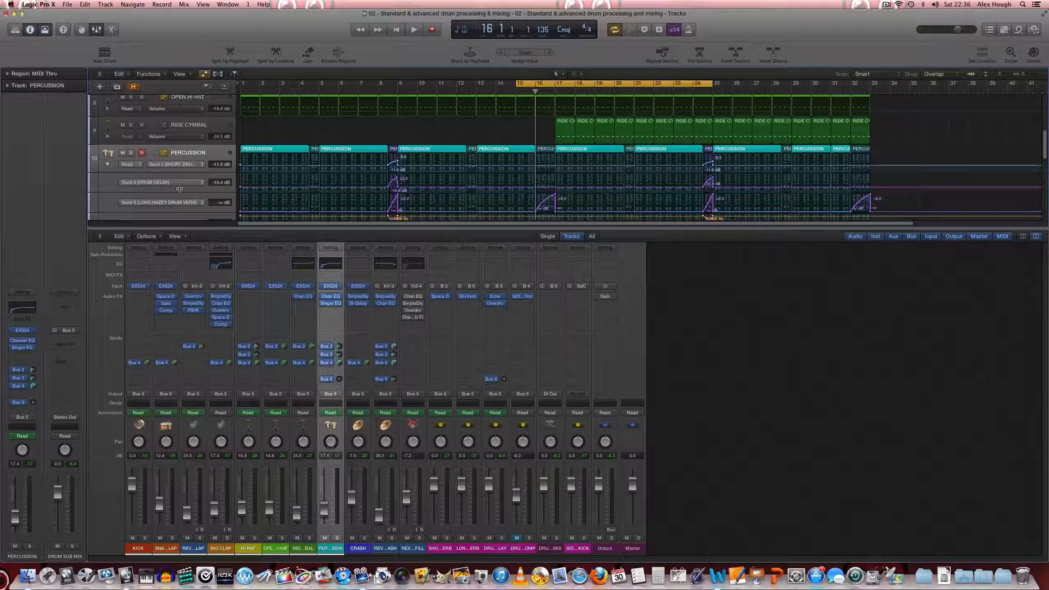
Display the Send 6 (LONG HAZEY DRUM VERB) automation on the DRUM DELAY track.
scroll(345, 198, "down", 10)
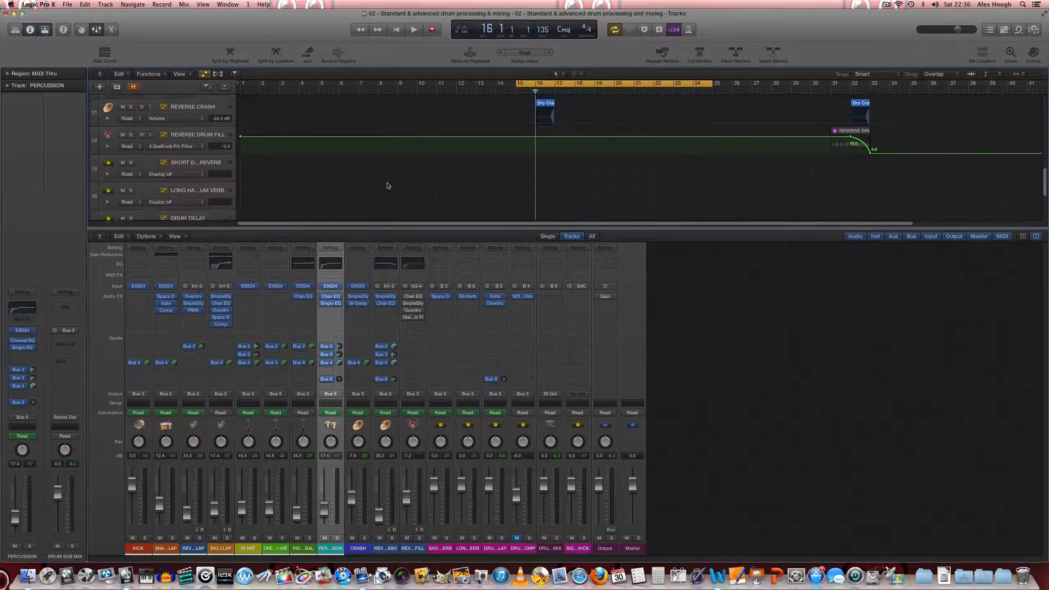
left_click(185, 150)
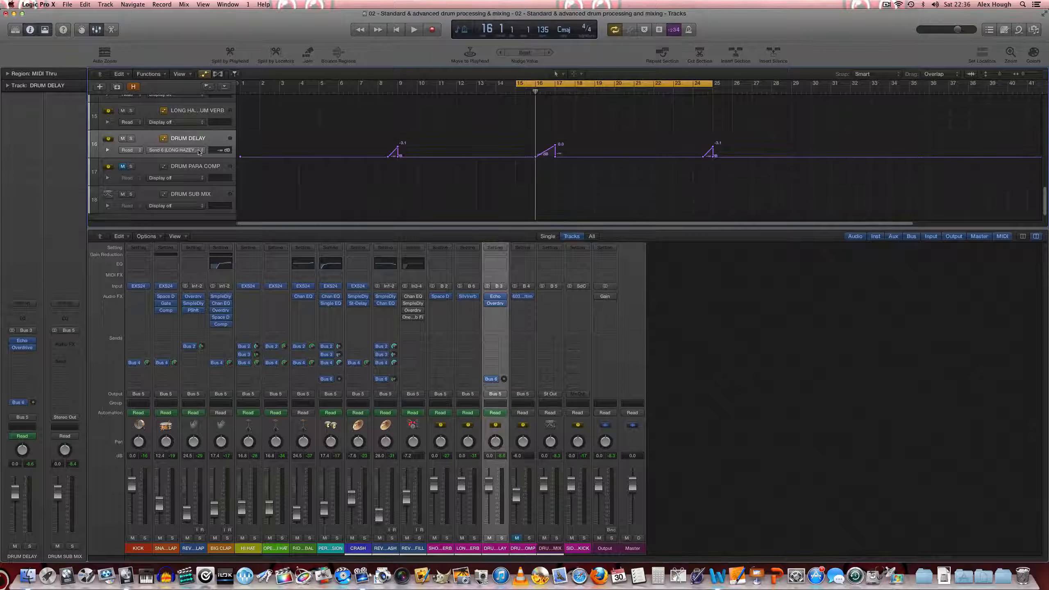
left_click(199, 152)
mouse_move(219, 175)
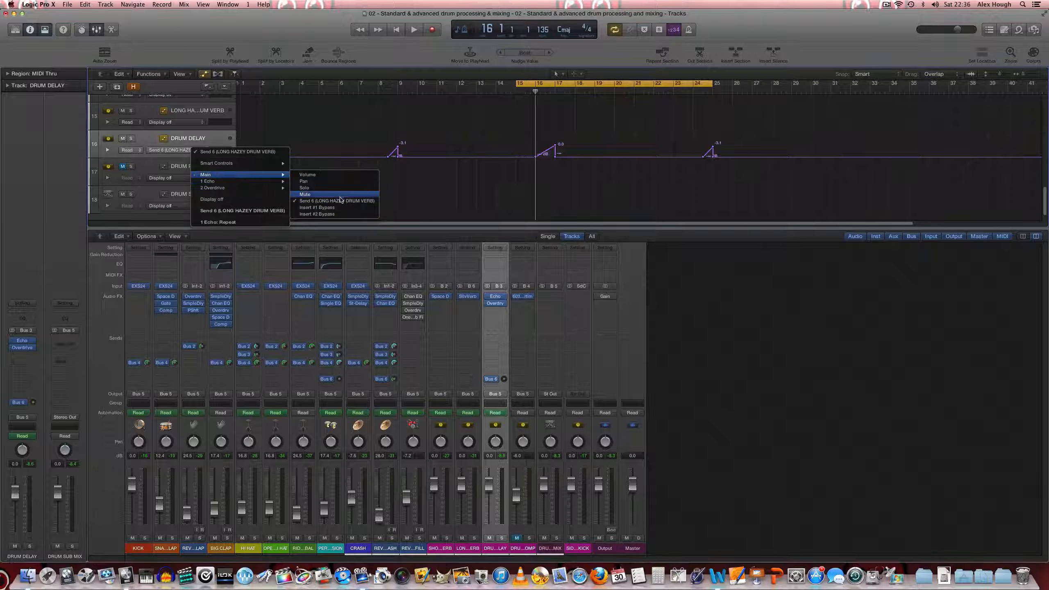
left_click(346, 202)
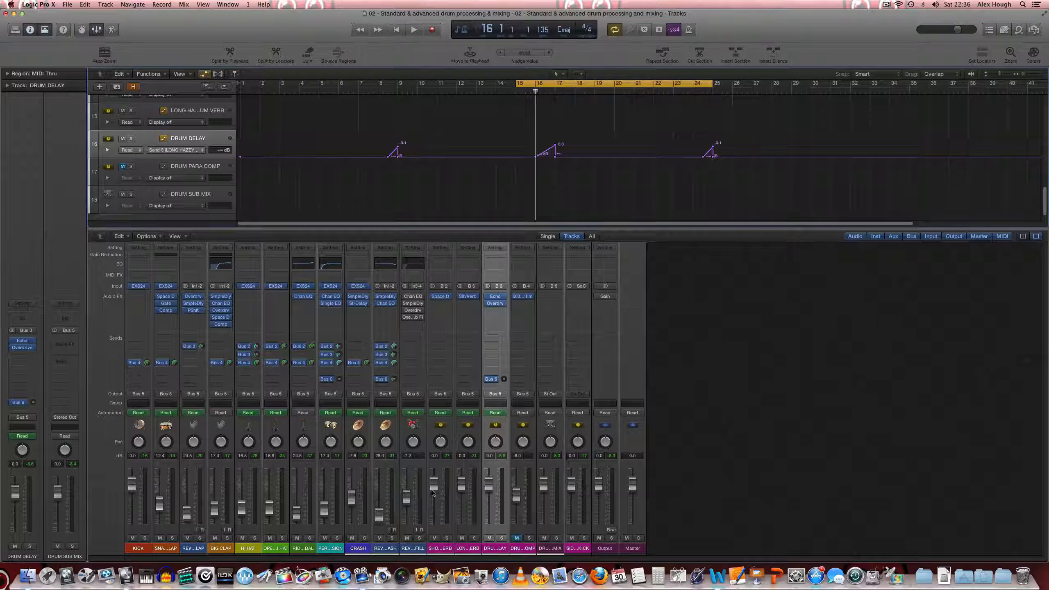
Select the LONG HAZEY DRUM VERB channel and audition the cycled drum section.
left_click(474, 553)
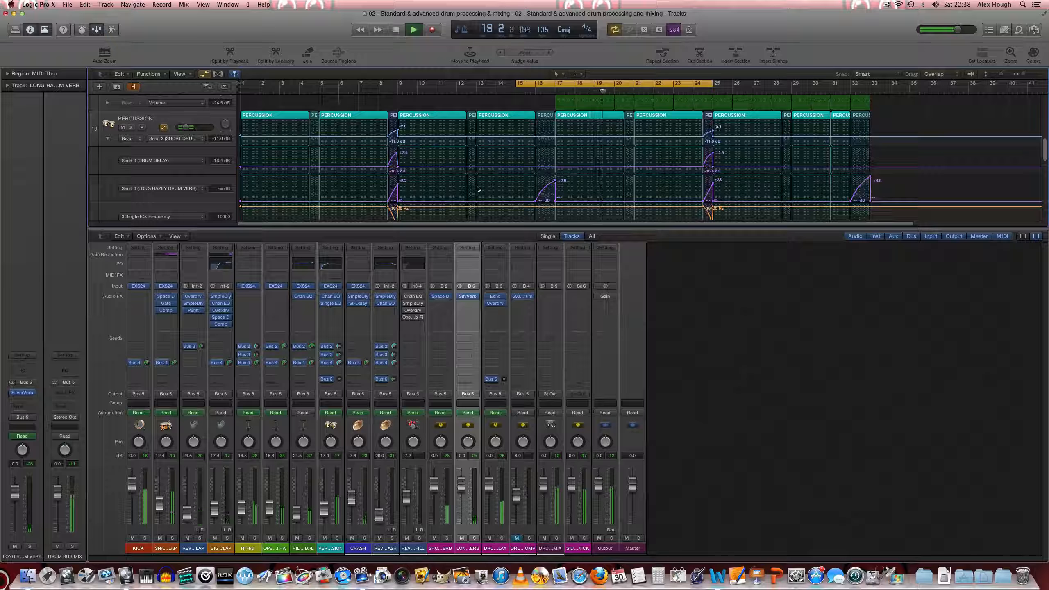
key("space")
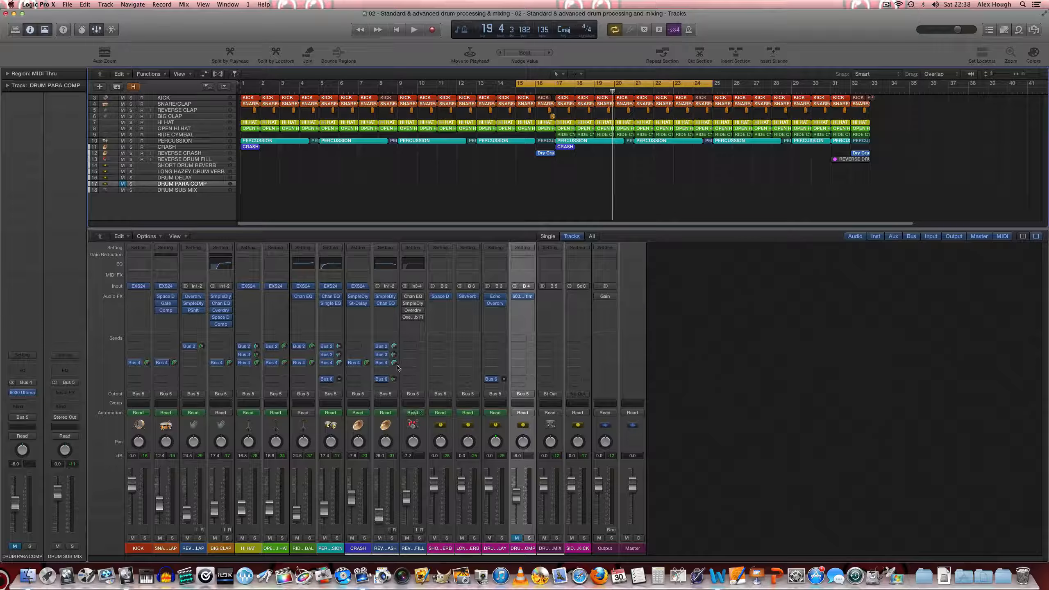
Open the 6030 Ultimate Comp on the DRUM PARA COMP channel and check its gain reduction during playback.
left_click(522, 296)
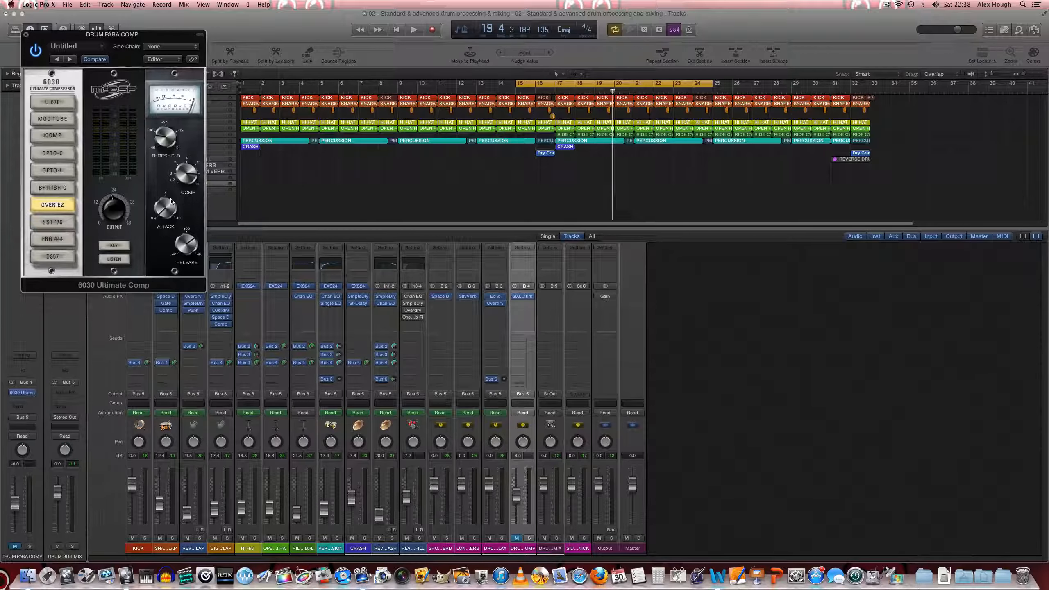
key("space")
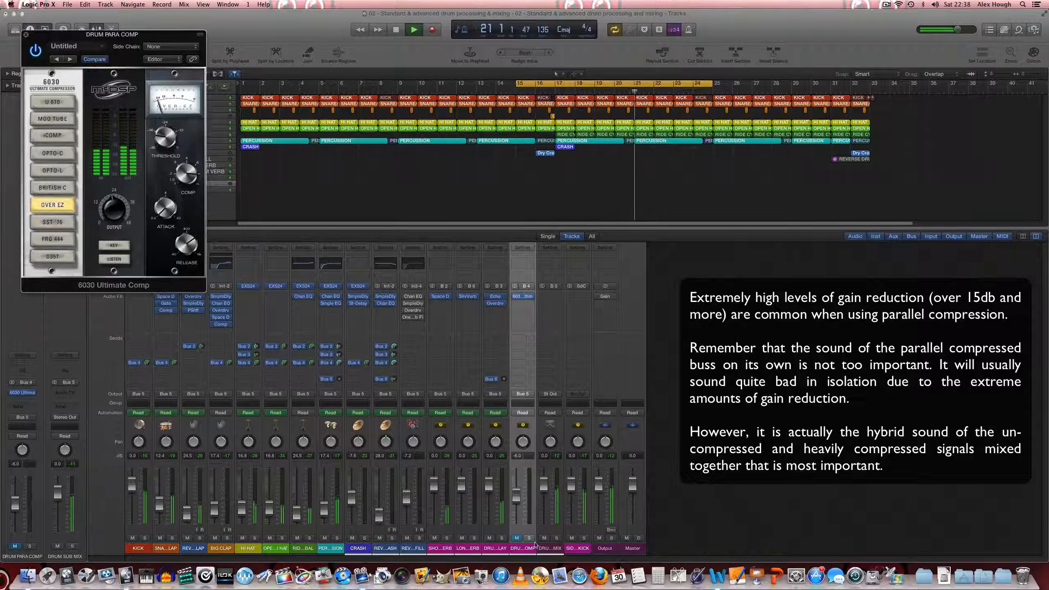
key("space")
Lower the DRUM PARA COMP fader all the way down and unmute the channel.
left_click(518, 500)
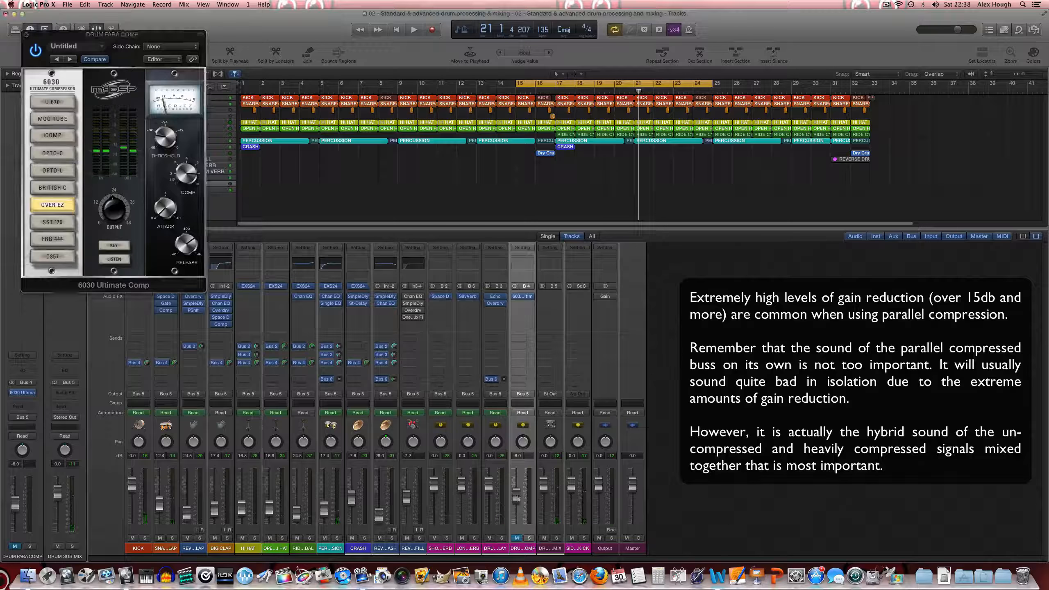
left_click_drag(517, 498, 516, 523)
left_click(519, 538)
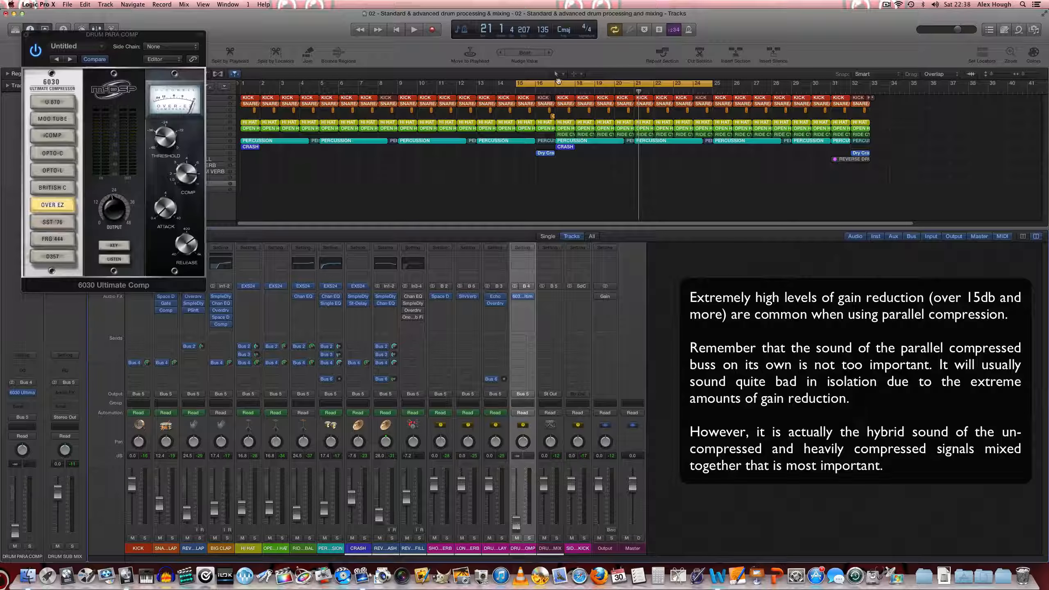
Set a 16-bar cycle range starting at bar 17 and start playback.
left_click(559, 81)
left_click_drag(558, 81, 862, 94)
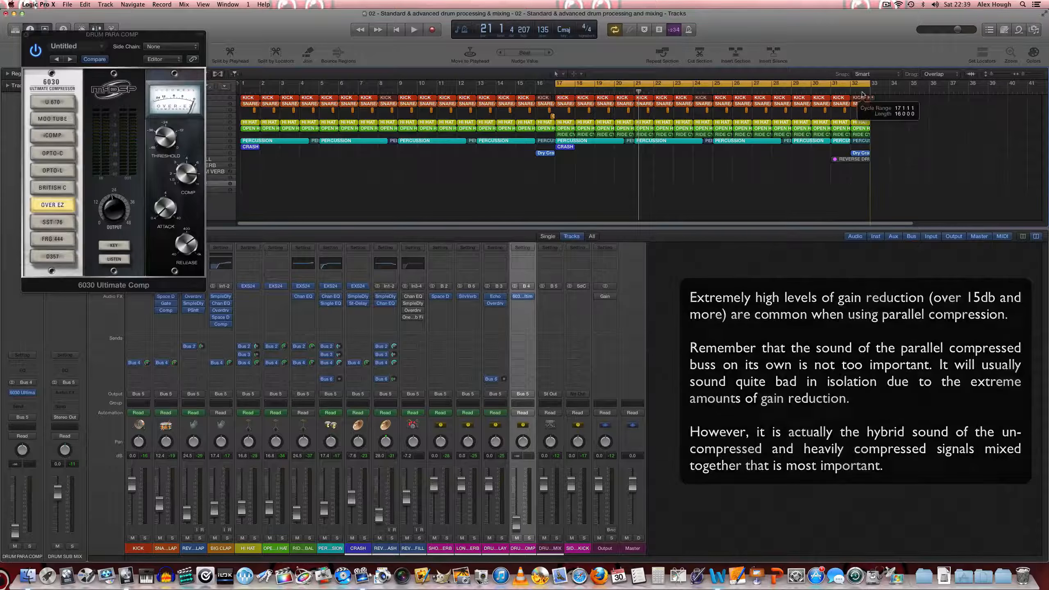
key("space")
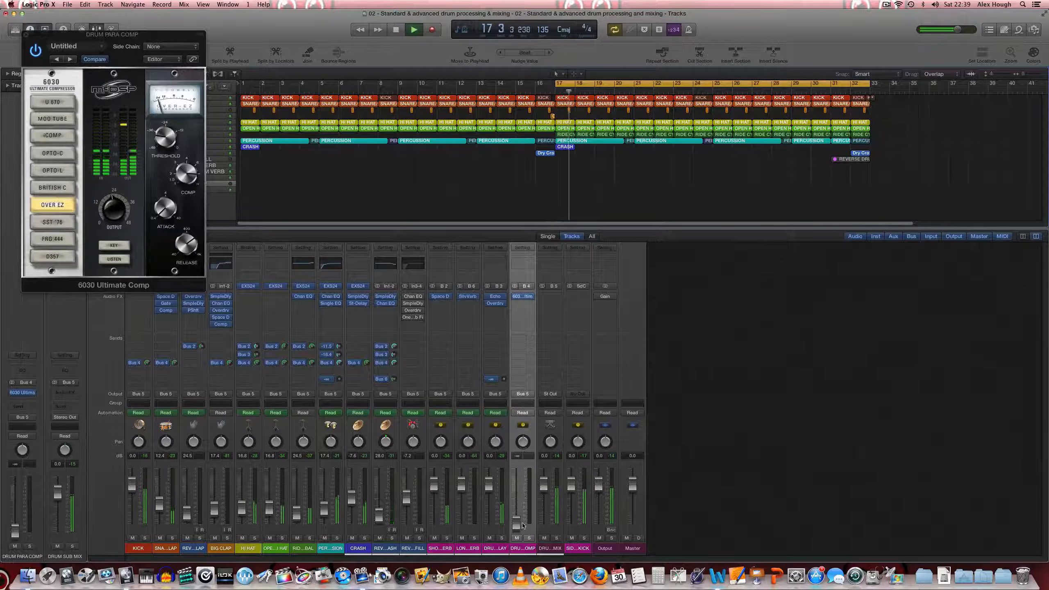
Raise the DRUM PARA COMP fader to -6.0 dB, compare the drums with the channel muted and unmuted, and end playback.
left_click_drag(523, 525, 519, 492)
left_click(517, 539)
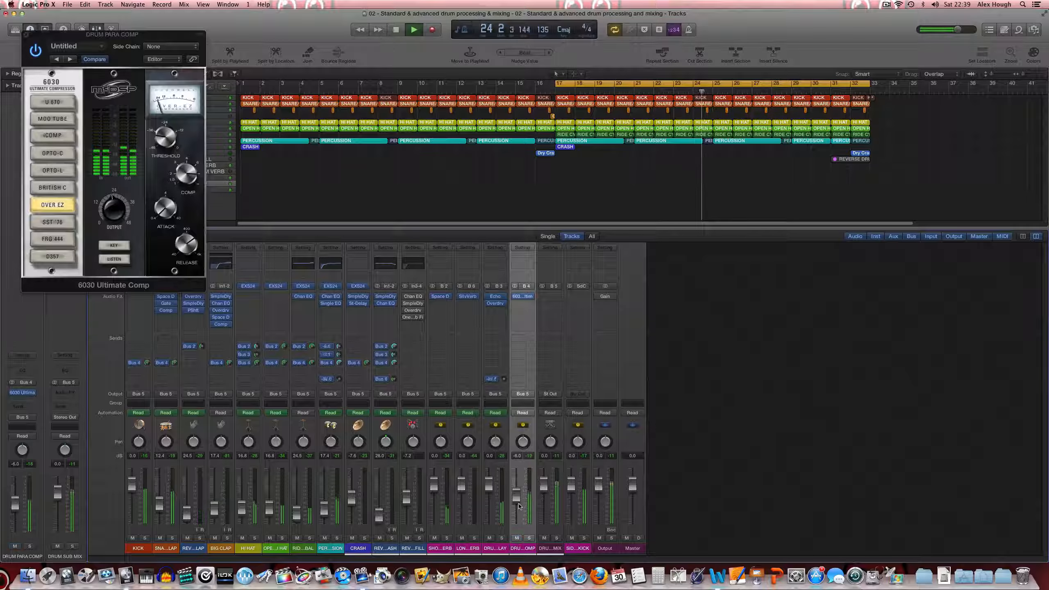
left_click(517, 538)
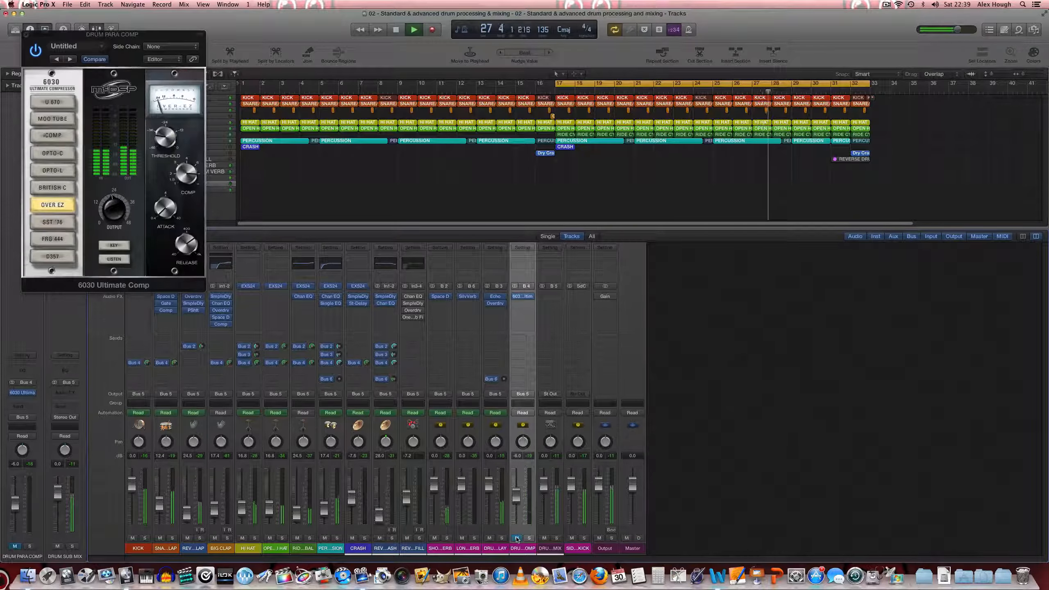
left_click(517, 538)
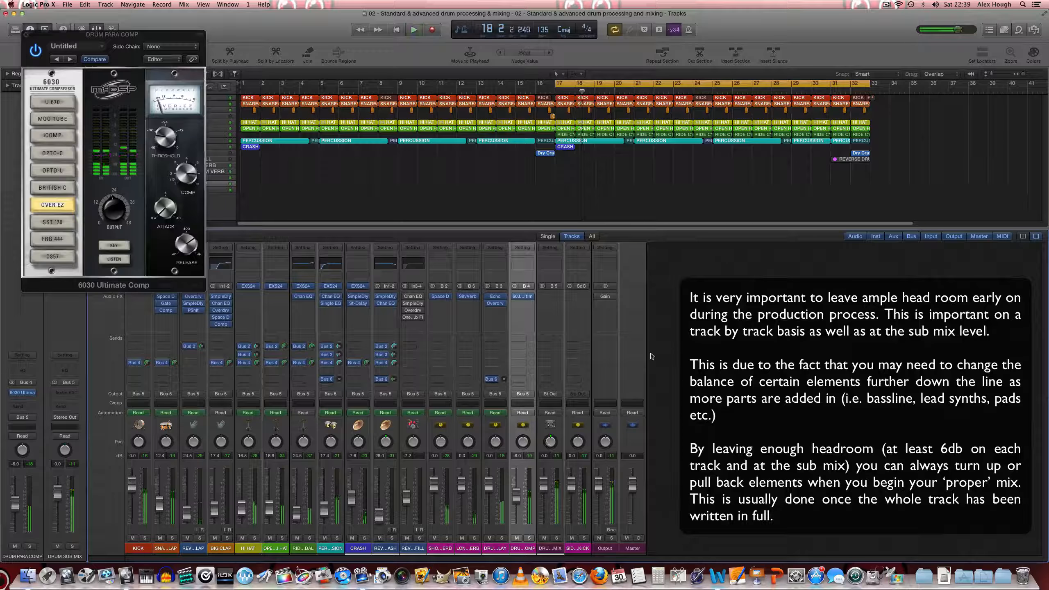
key("space")
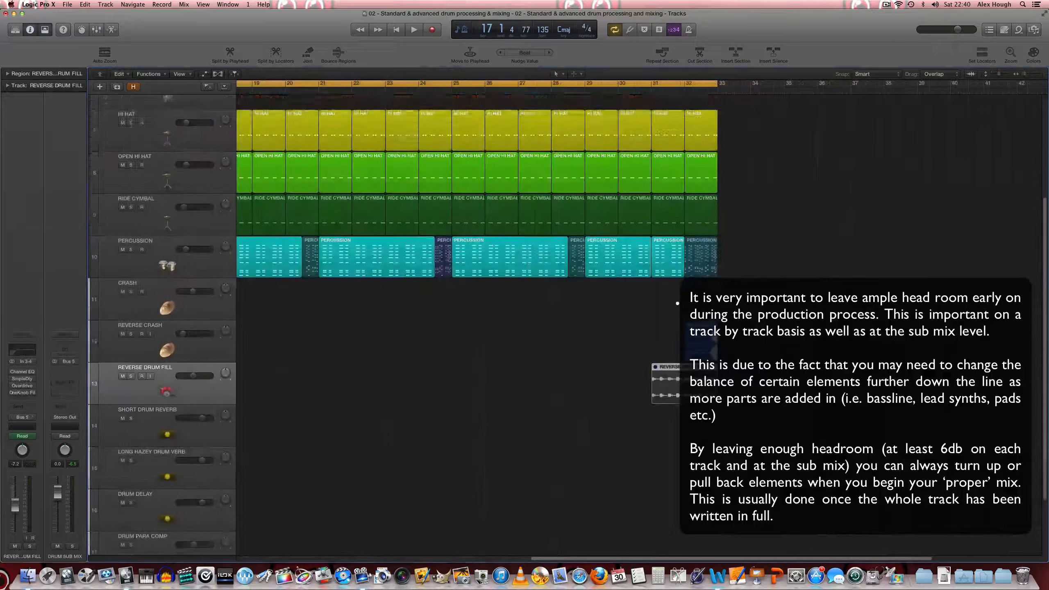
Set the cycle range from bar 31 to bar 33, spanning the REVERSE DRUM FILL region.
key("super+Down")
key("super+Down")
key("super+Up")
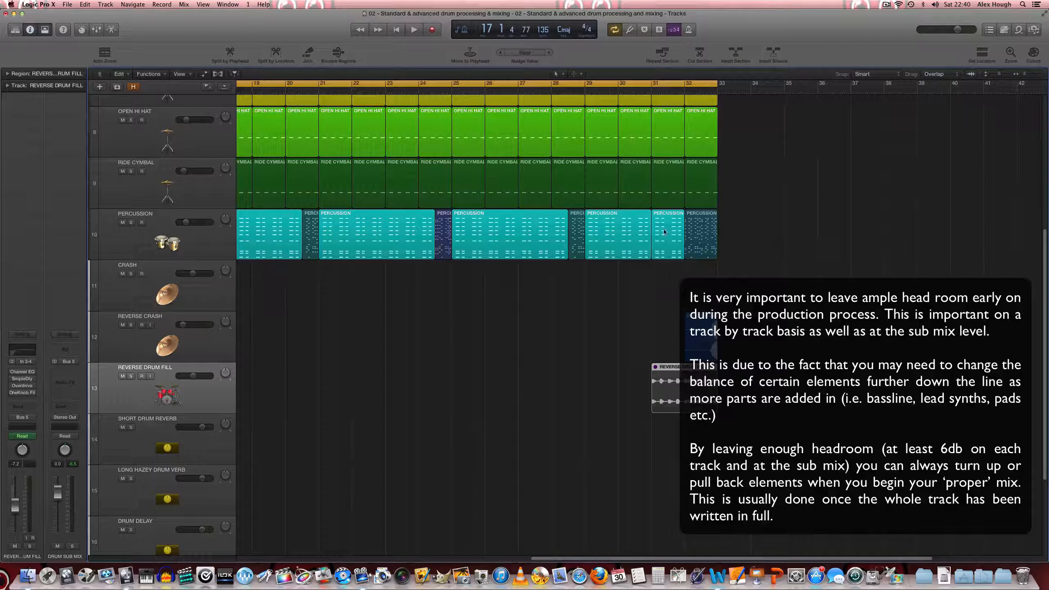
scroll(687, 134, "up", 3)
left_click(661, 83)
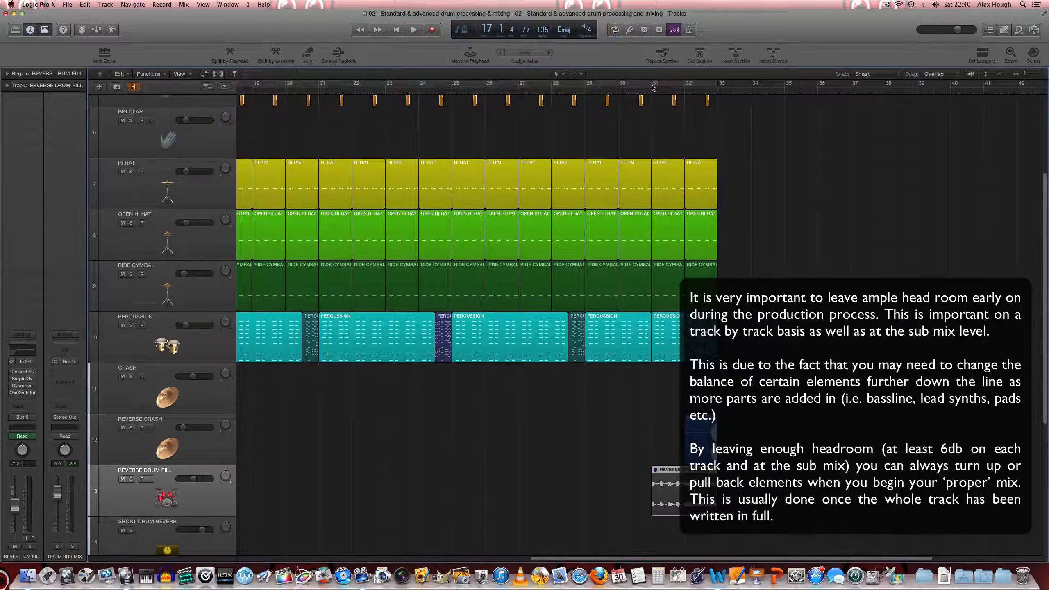
left_click_drag(660, 83, 717, 86)
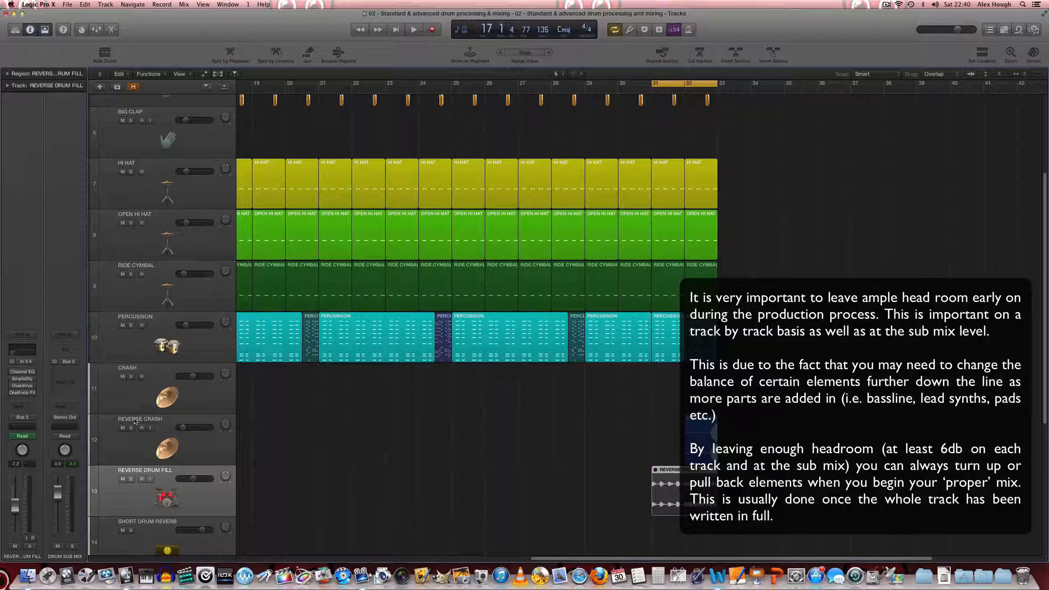
Mute the REVERSE CRASH track, leaving its region deselected.
left_click(123, 428)
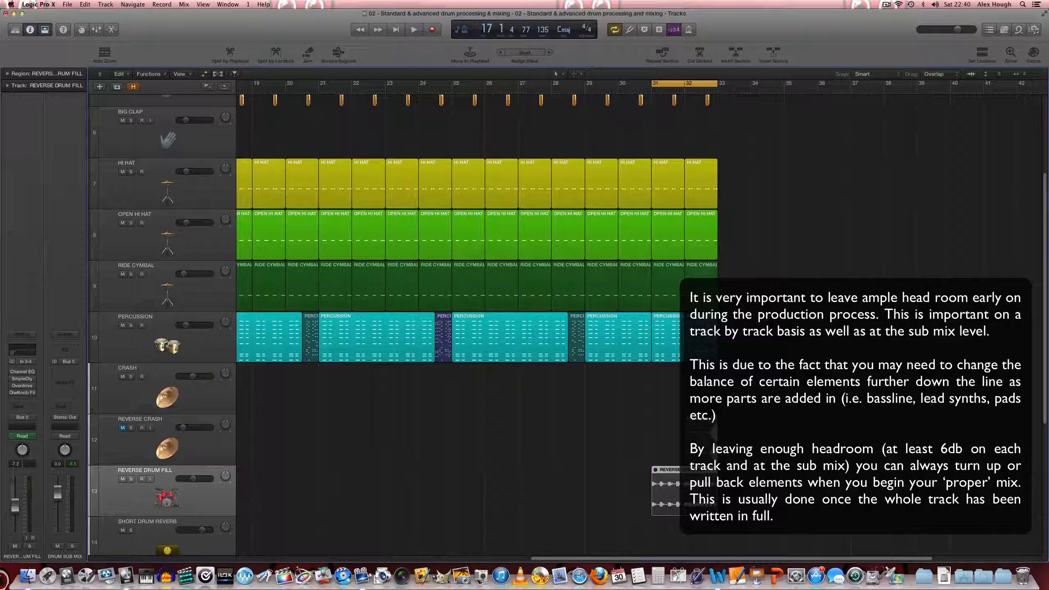
left_click(668, 410)
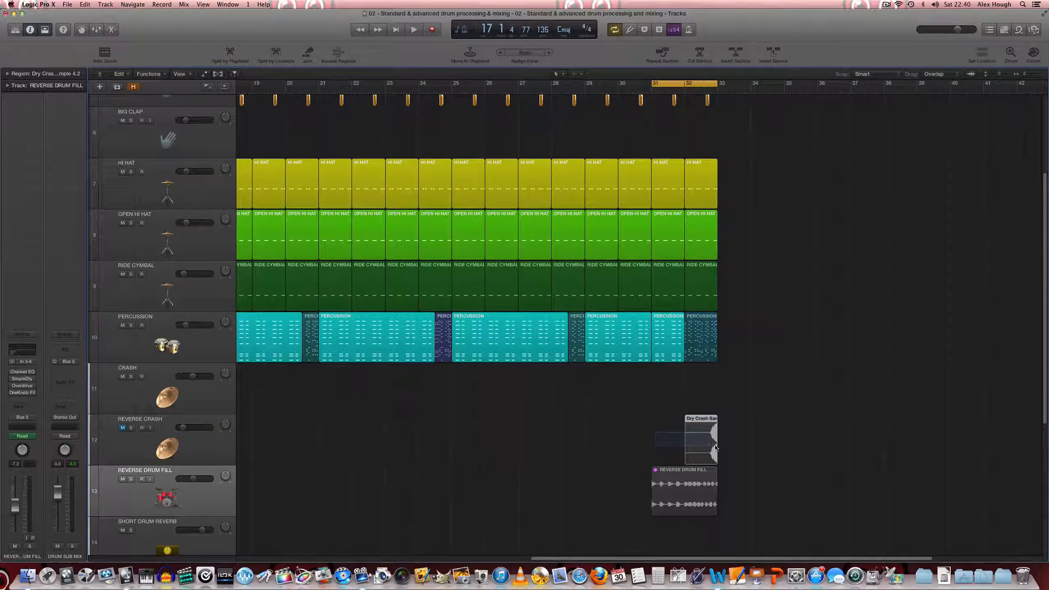
left_click(643, 400)
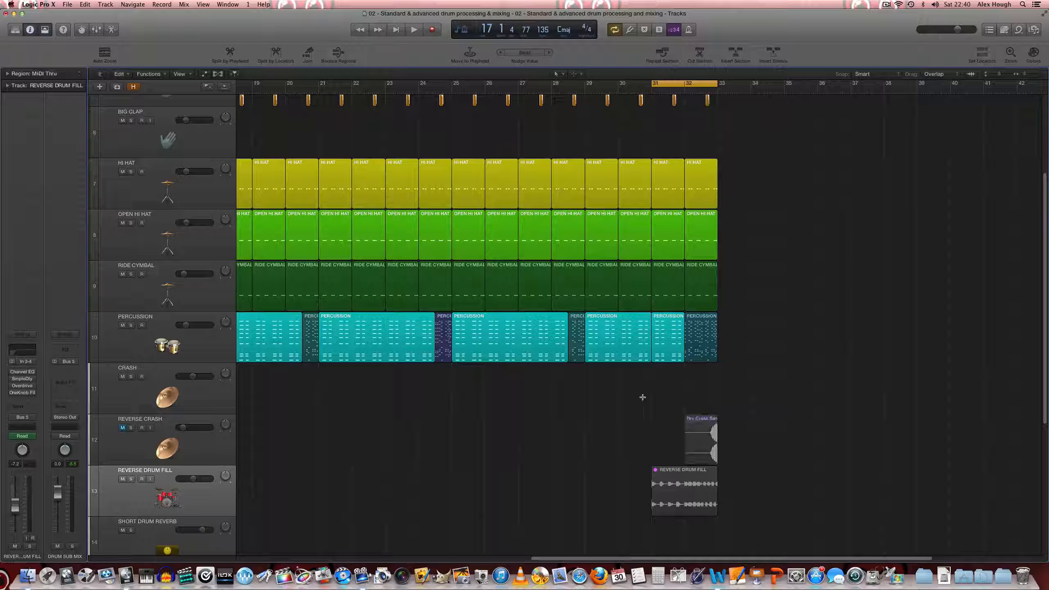
Review the bounce settings for the two-bar cycle range, cancel the bounce, and point out the REVERSE DRUM FILL region.
key("super+b")
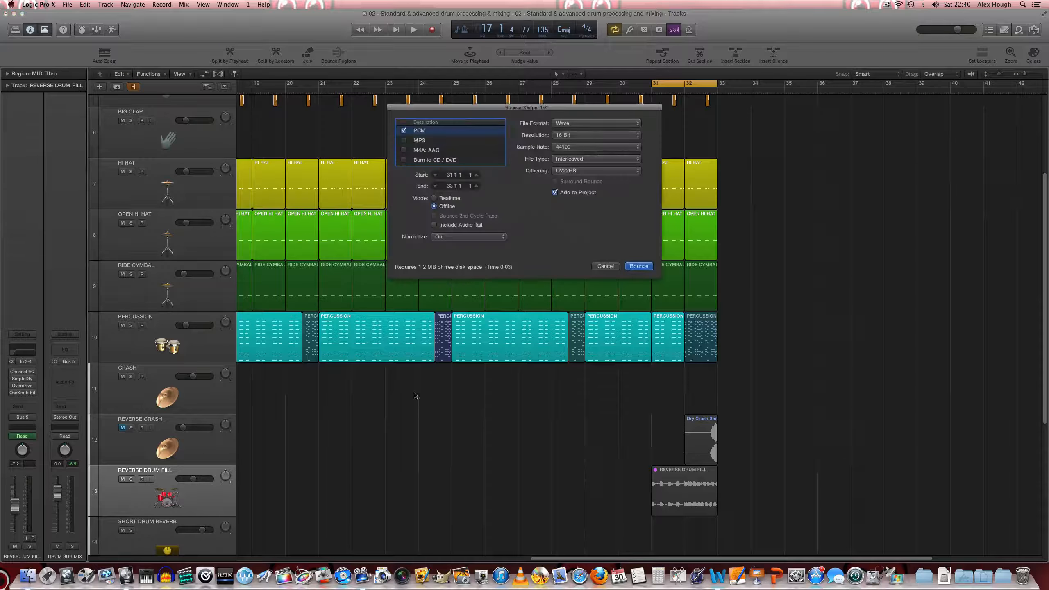
left_click(606, 266)
left_click(684, 493)
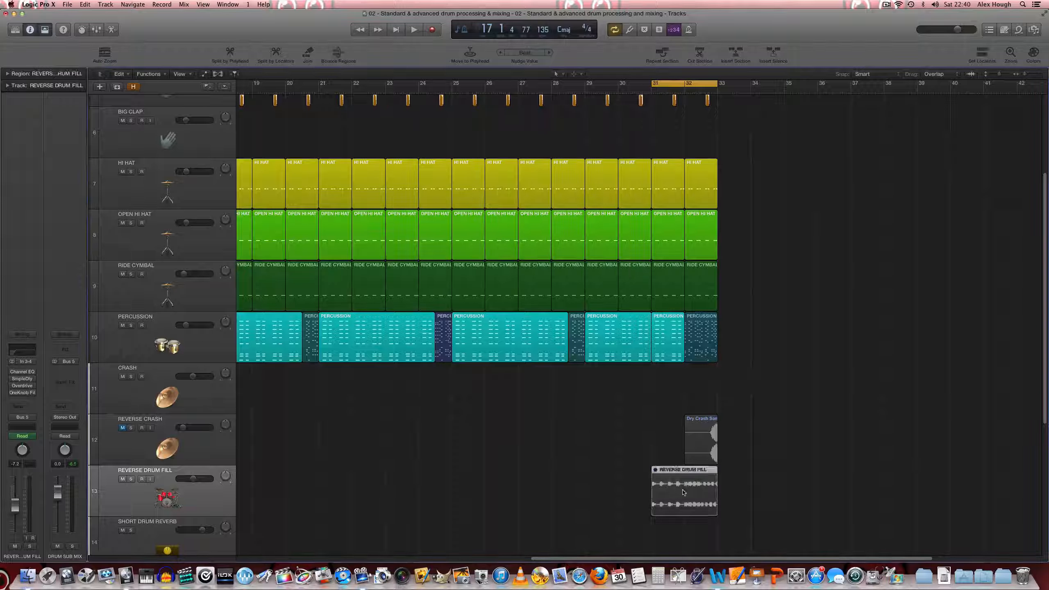
left_click(648, 442)
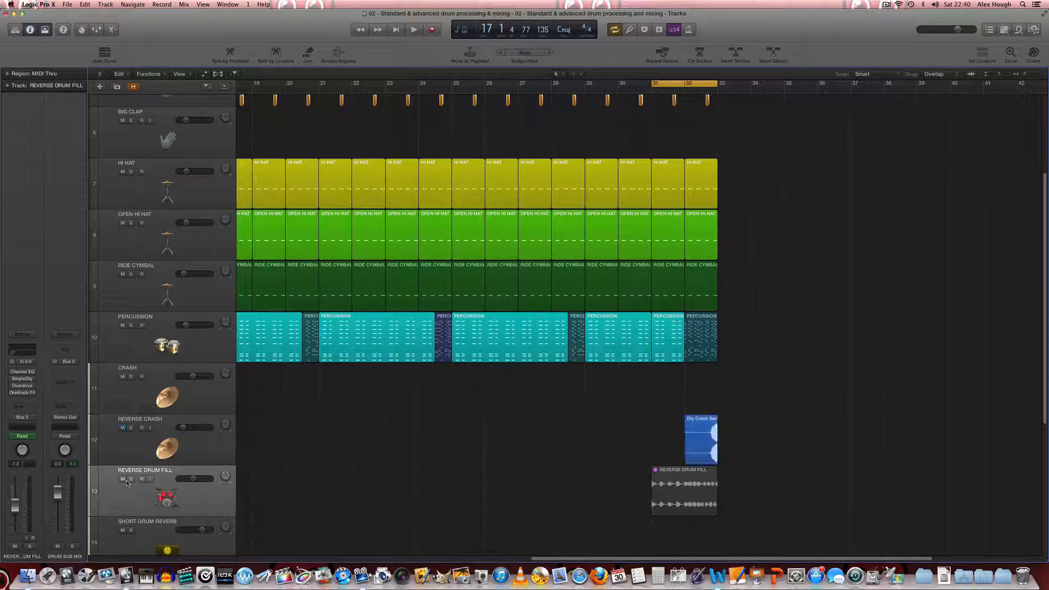
Solo the REVERSE DRUM FILL track, unmute its region spanning bars 31 to 33, and play the bounced fill.
left_click(228, 503)
left_click(131, 480)
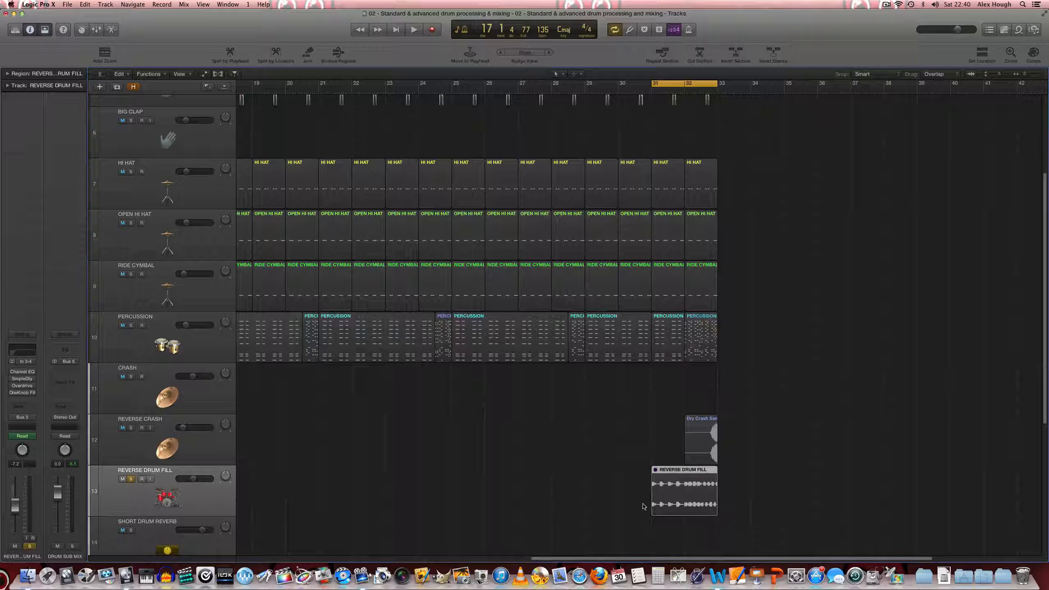
key("ctrl+m")
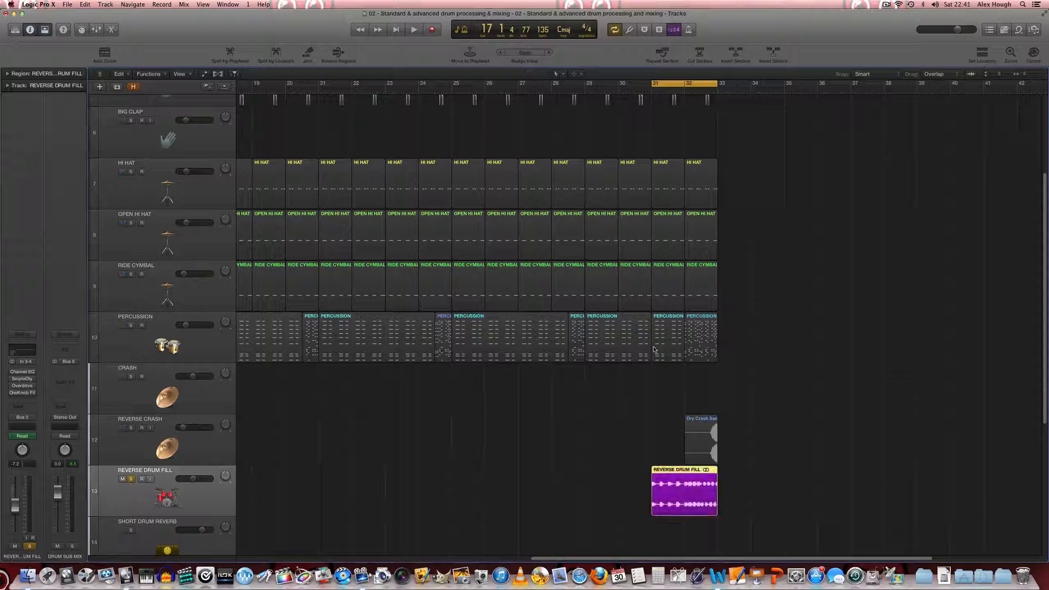
key("space")
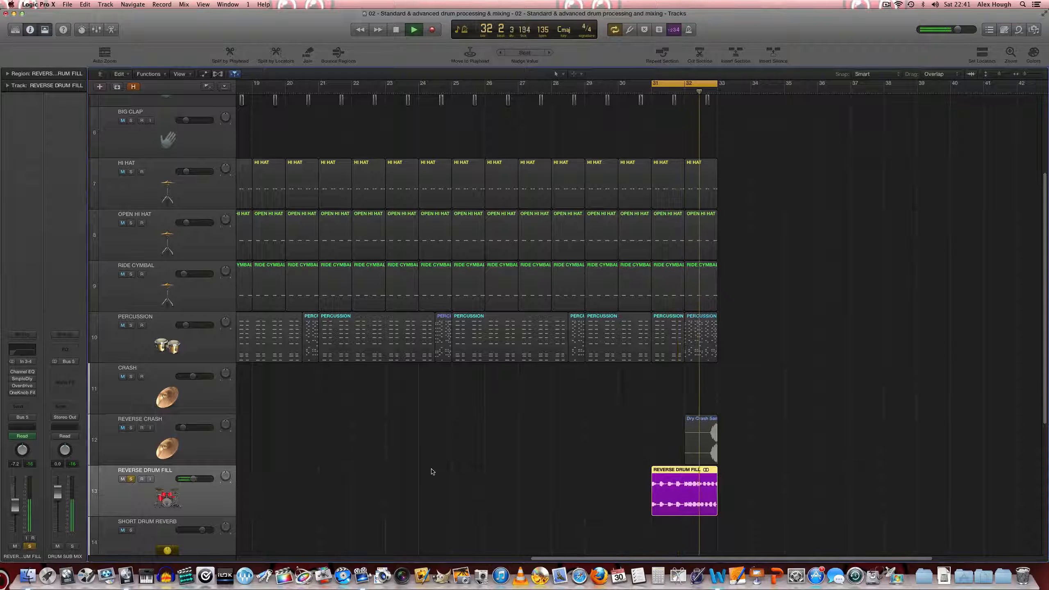
key("space")
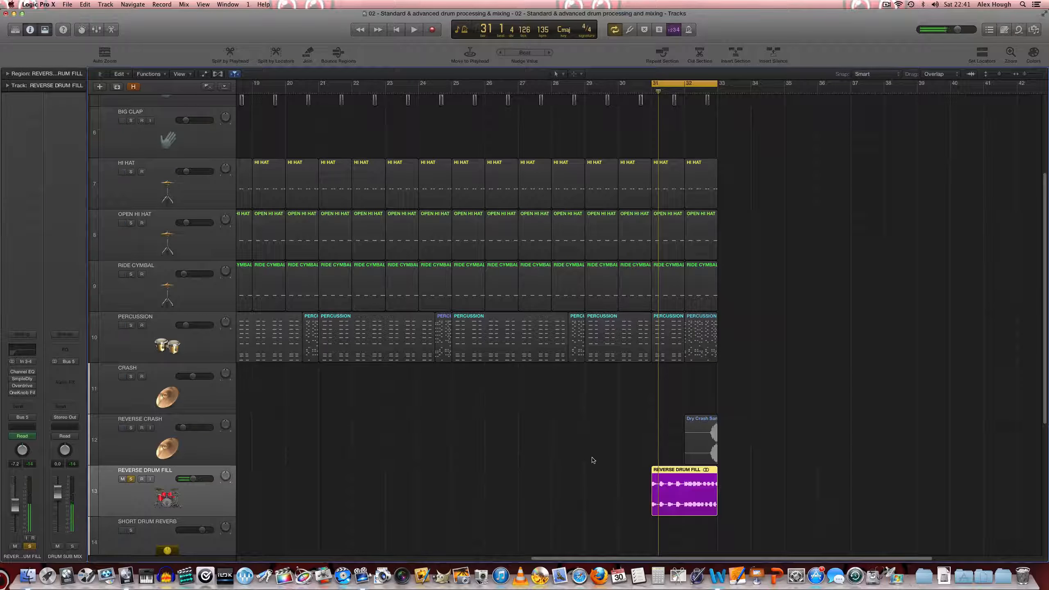
key("super+Up")
scroll(630, 422, "up", 3)
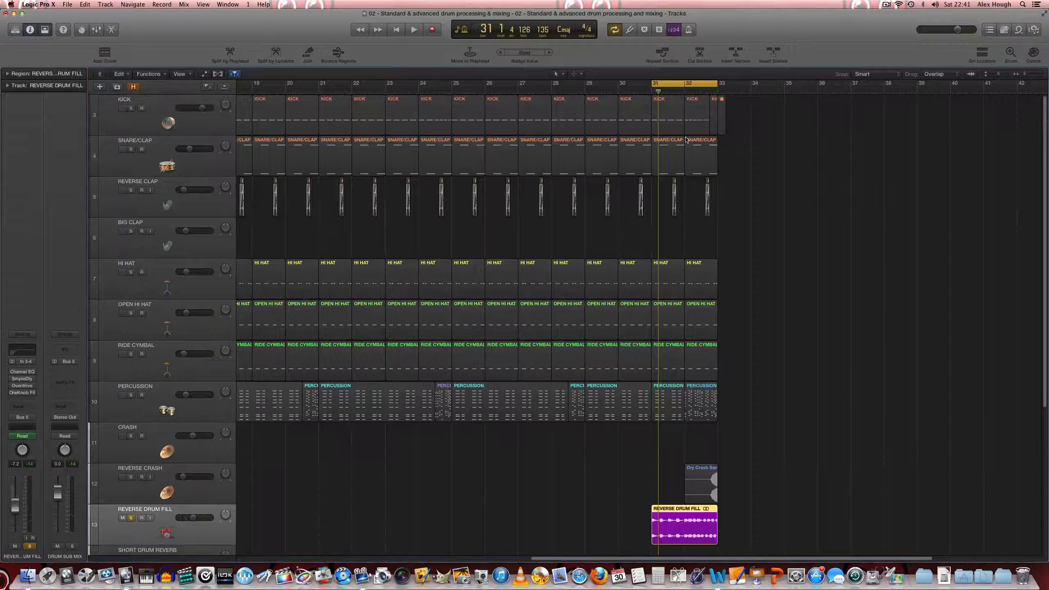
left_click(206, 128)
key("a")
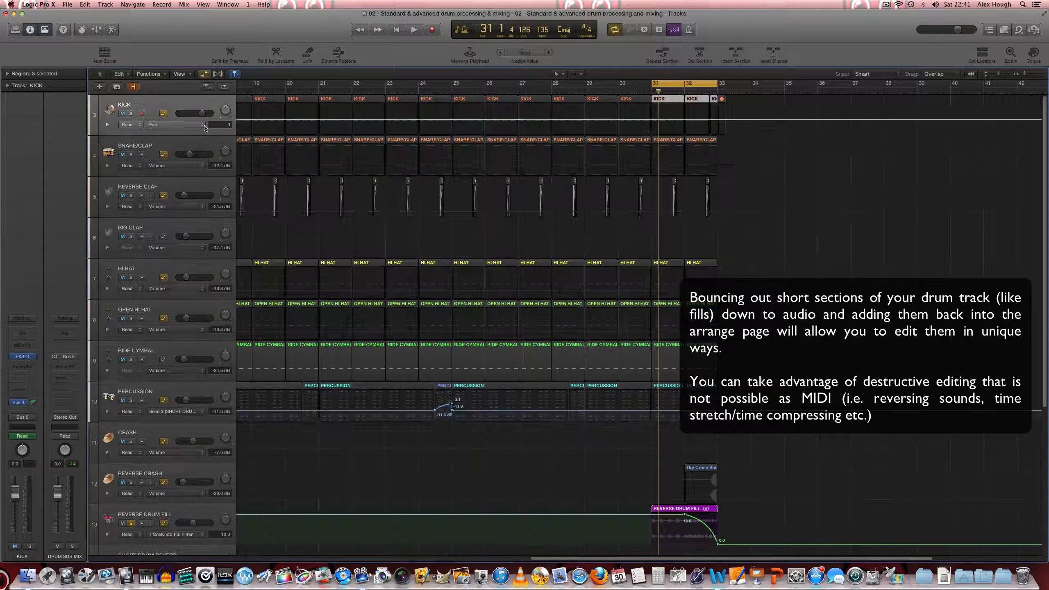
key("a")
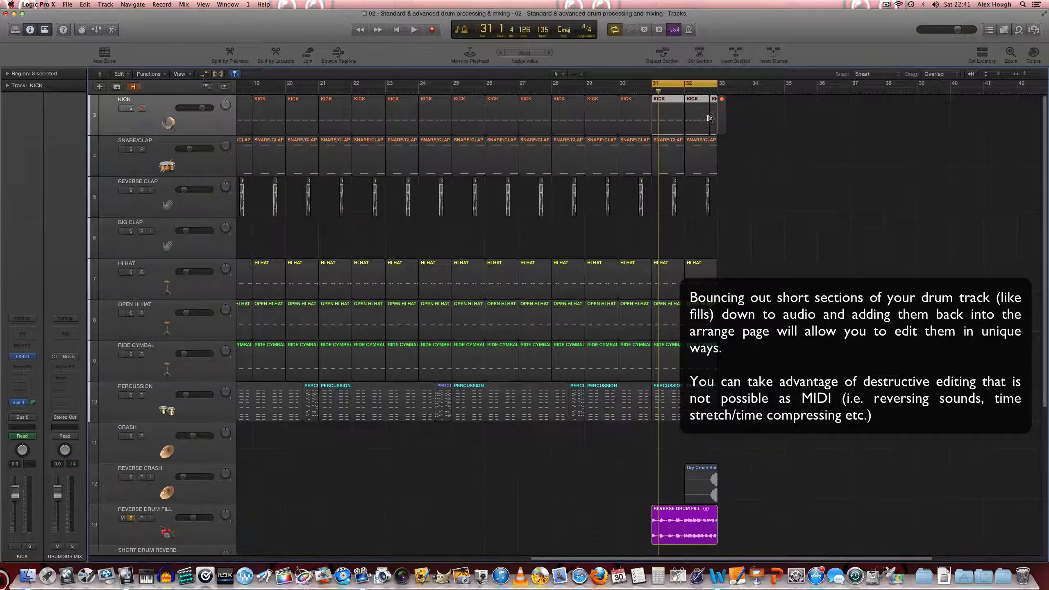
scroll(584, 168, "left", 10)
scroll(739, 137, "right", 10)
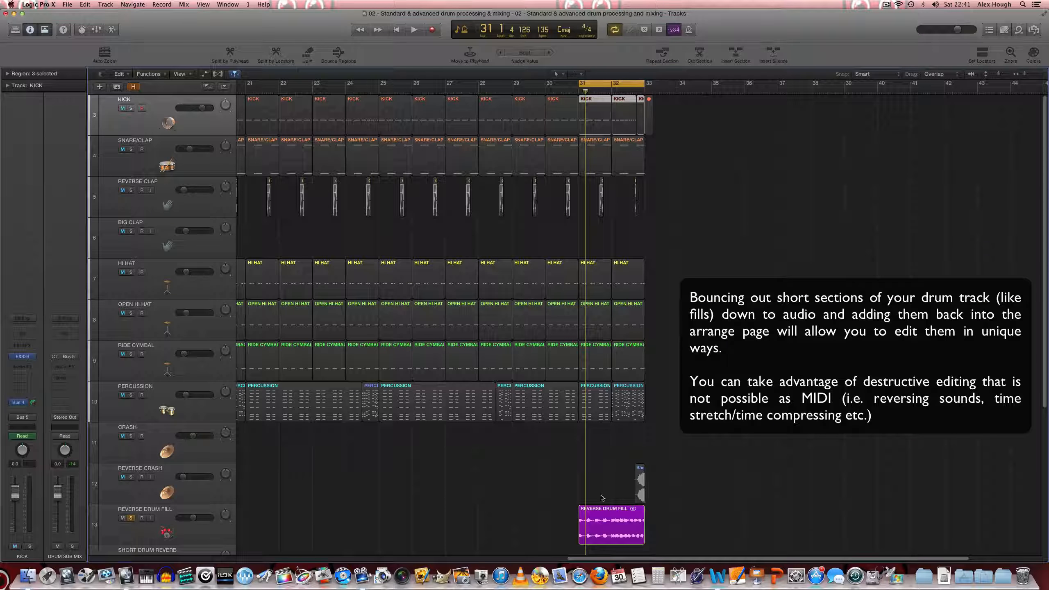
Reverse the audio of the REVERSE DRUM FILL region in the audio file editor and play back the result.
left_click(604, 519)
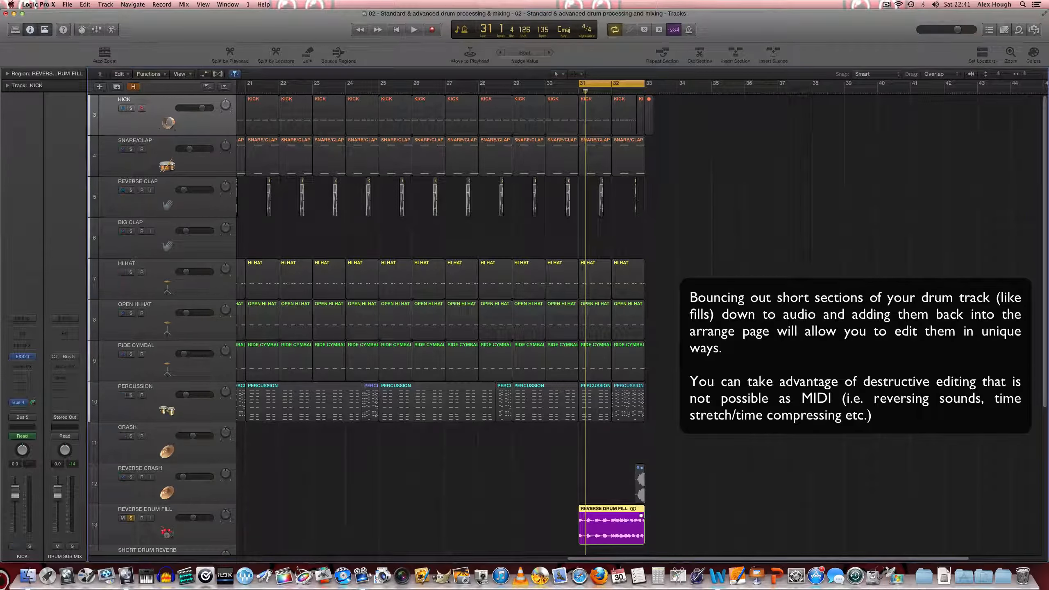
double_click(609, 519)
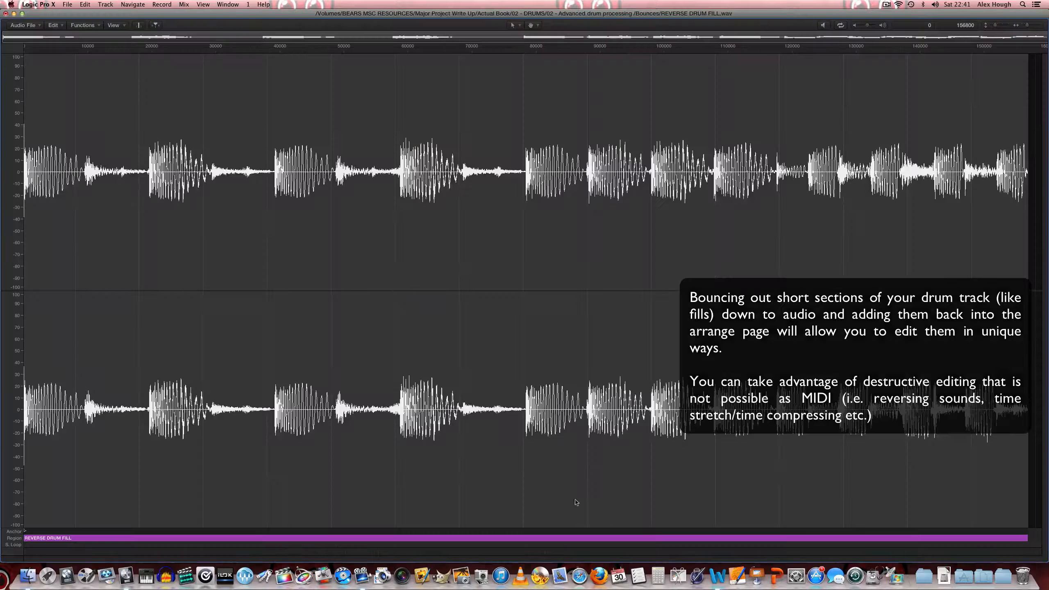
left_click(84, 26)
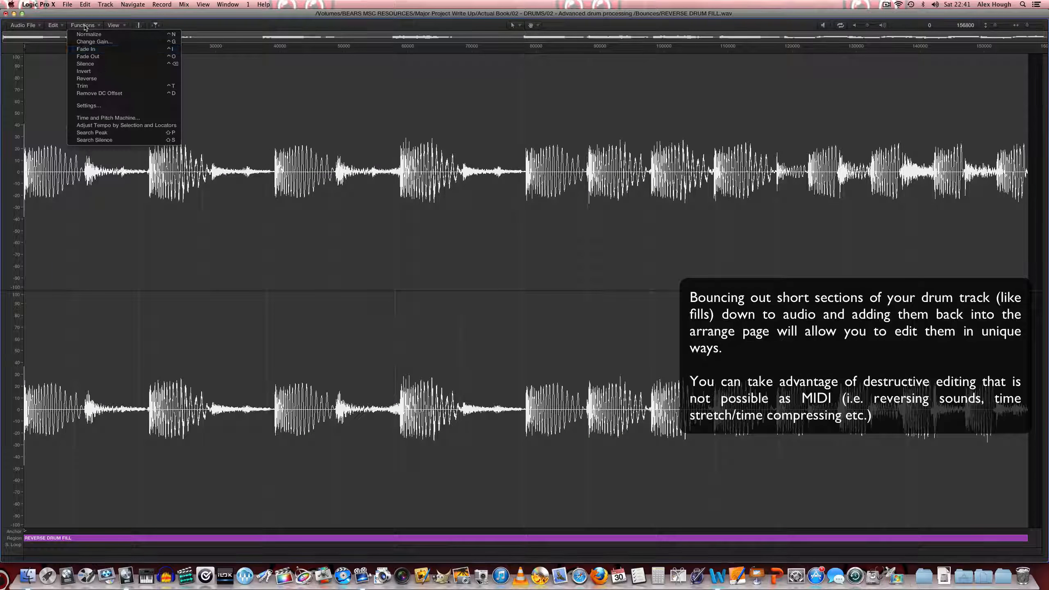
left_click(112, 79)
left_click(6, 14)
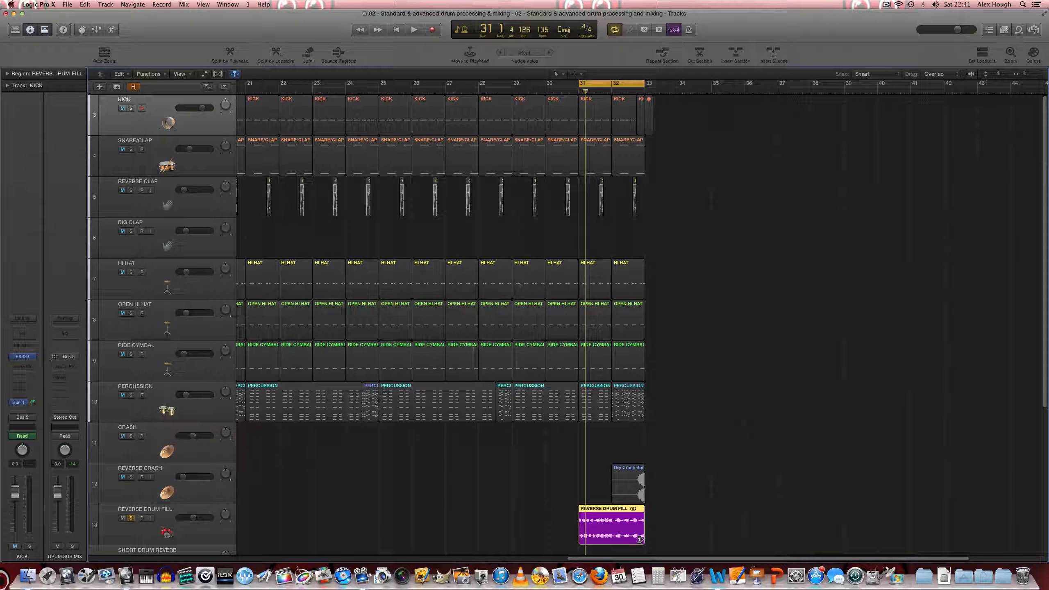
key("space")
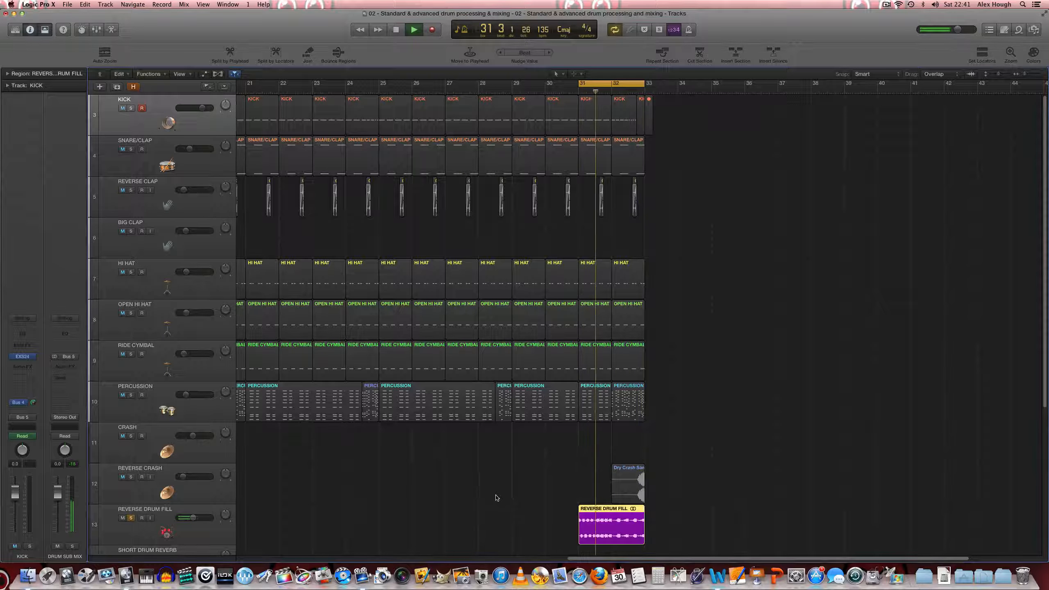
key("space")
Shorten the REVERSE DRUM FILL region to one bar and place it at bar 32 without moving the automation data.
left_click(478, 527)
left_click(611, 528)
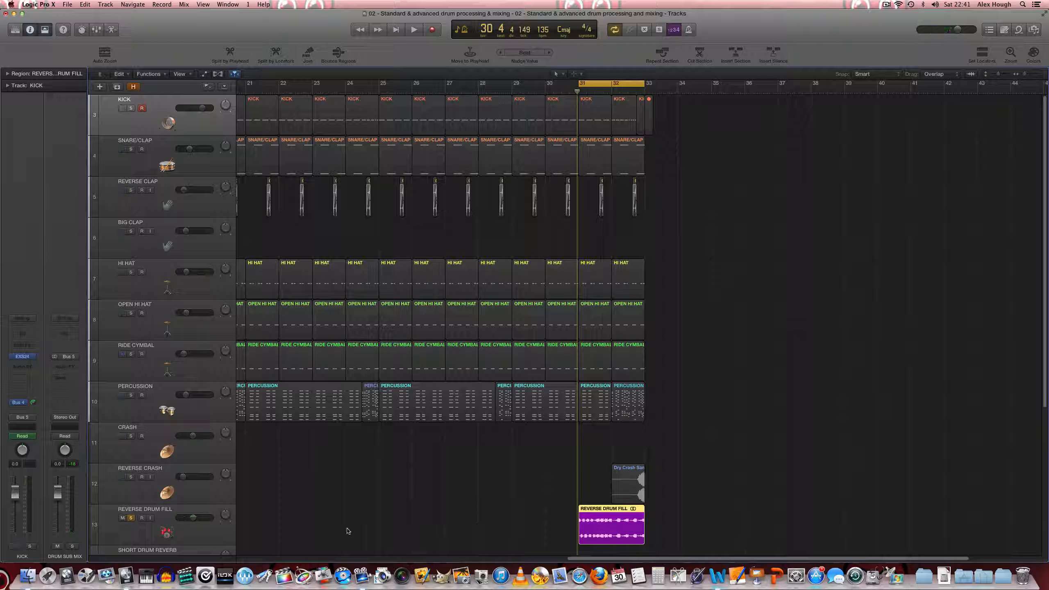
left_click(196, 532)
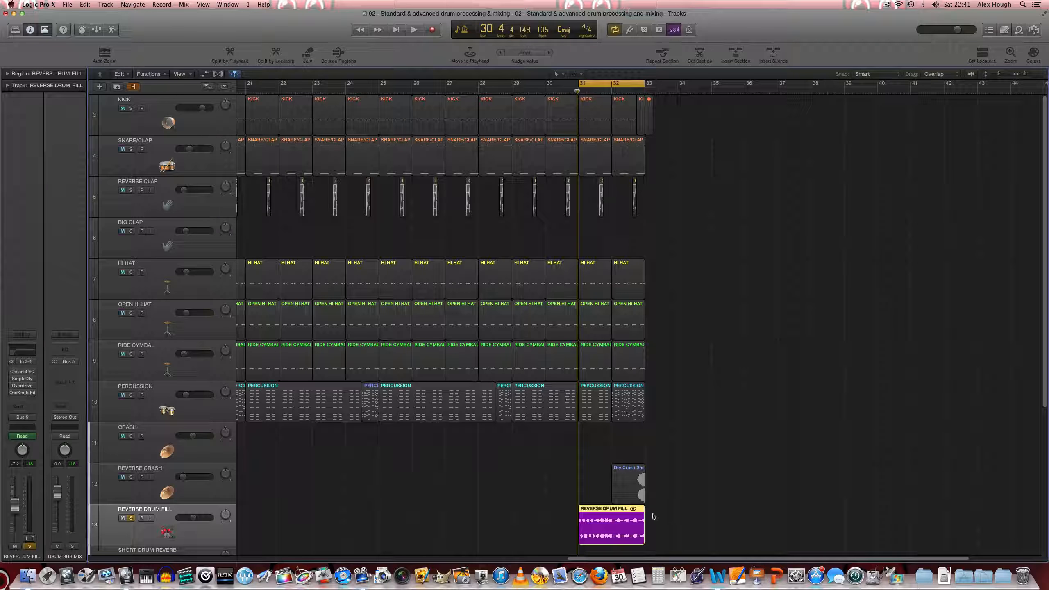
left_click_drag(644, 539, 620, 525)
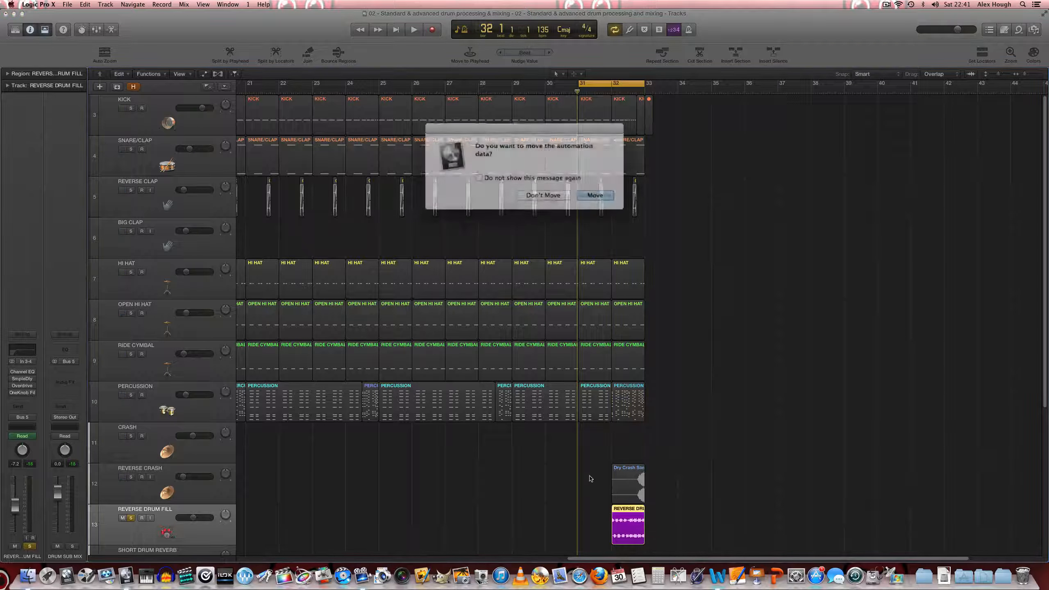
left_click(541, 191)
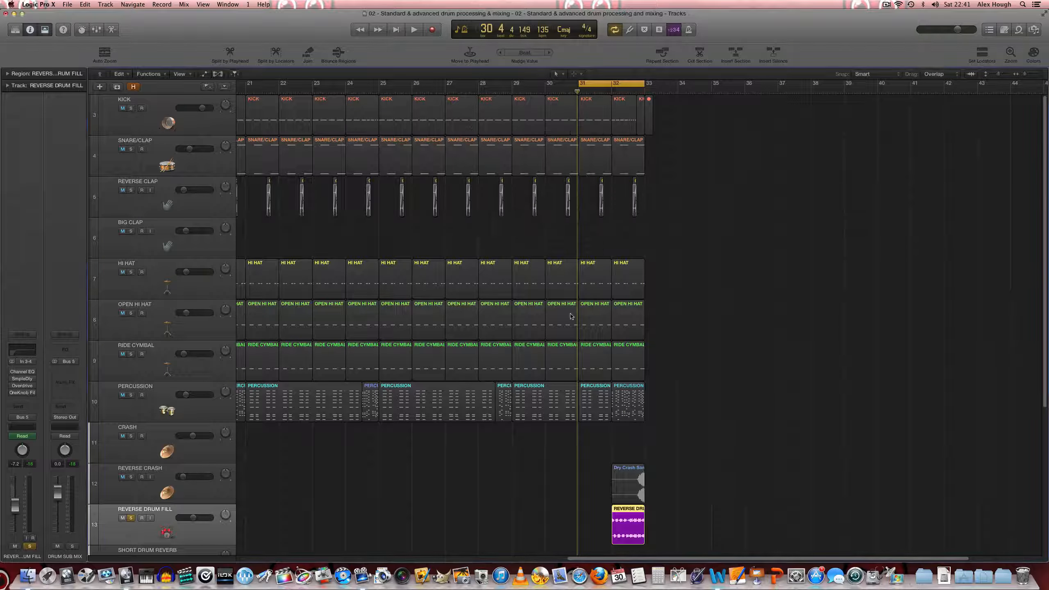
Take REVERSE DRUM FILL out of solo and mute the bar 32 regions of HI HAT, OPEN HI HAT, RIDE CYMBAL and PERCUSSION.
left_click(614, 489)
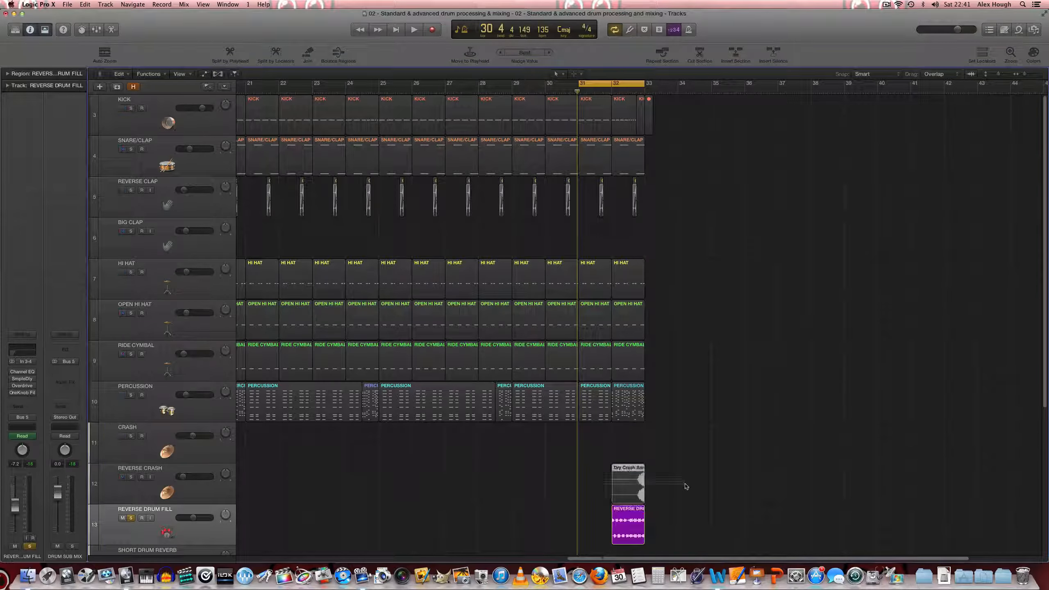
left_click(131, 518)
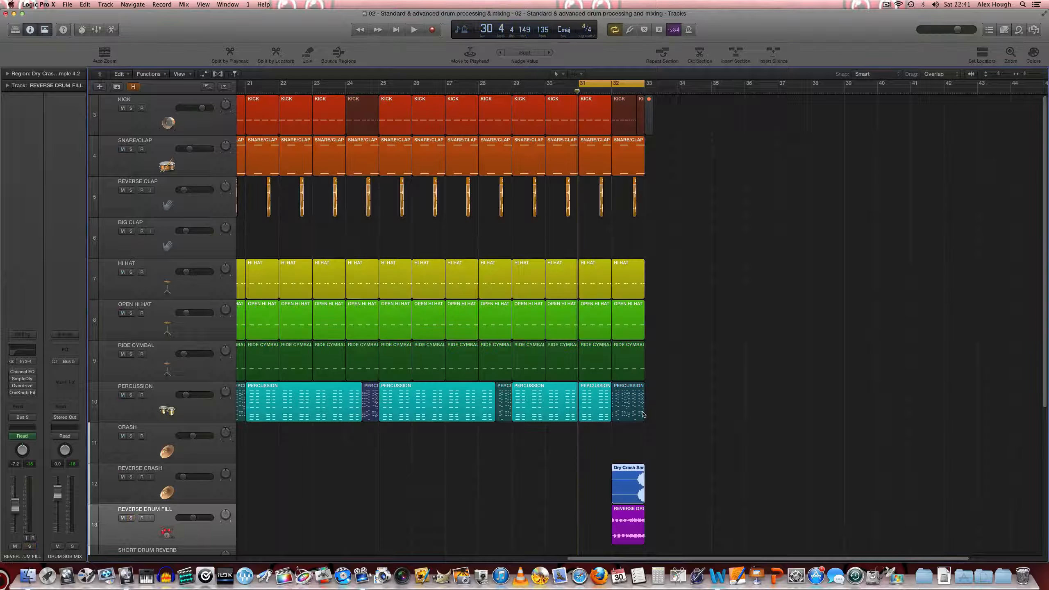
left_click_drag(627, 444, 651, 302)
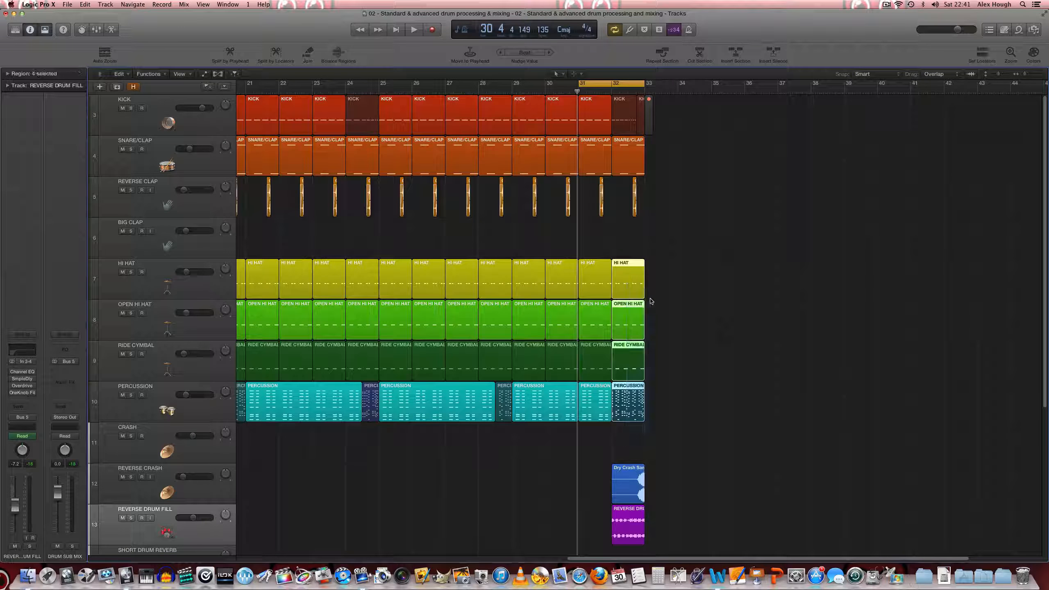
key("ctrl+m")
Mute the SNARE/CLAP and REVERSE CLAP regions in bar 32, along with the KICK region starting at bar 32.
left_click_drag(654, 206, 633, 161)
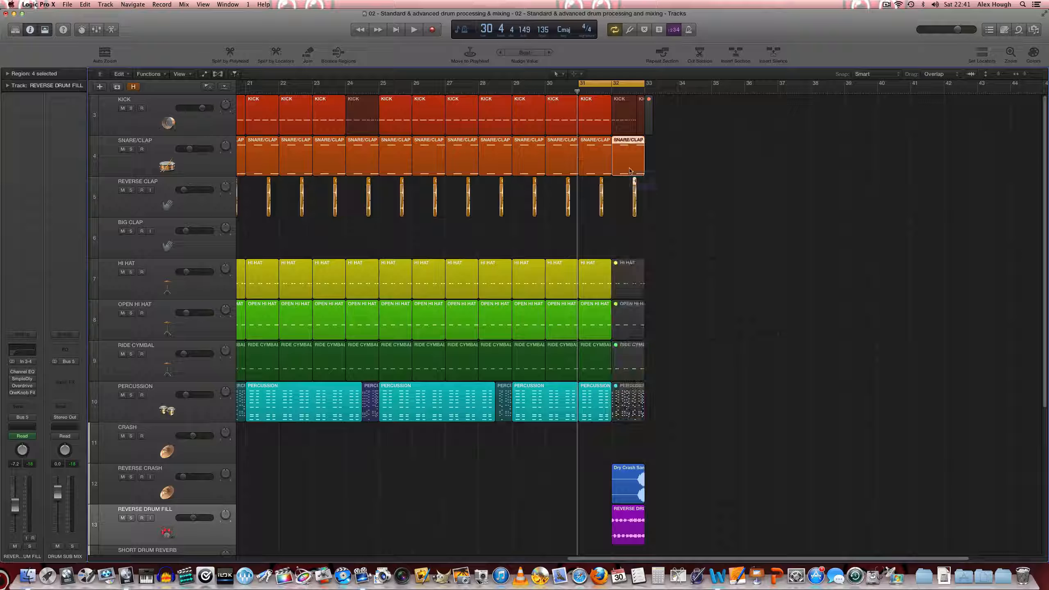
key("ctrl+m")
left_click(624, 109)
key("ctrl+m")
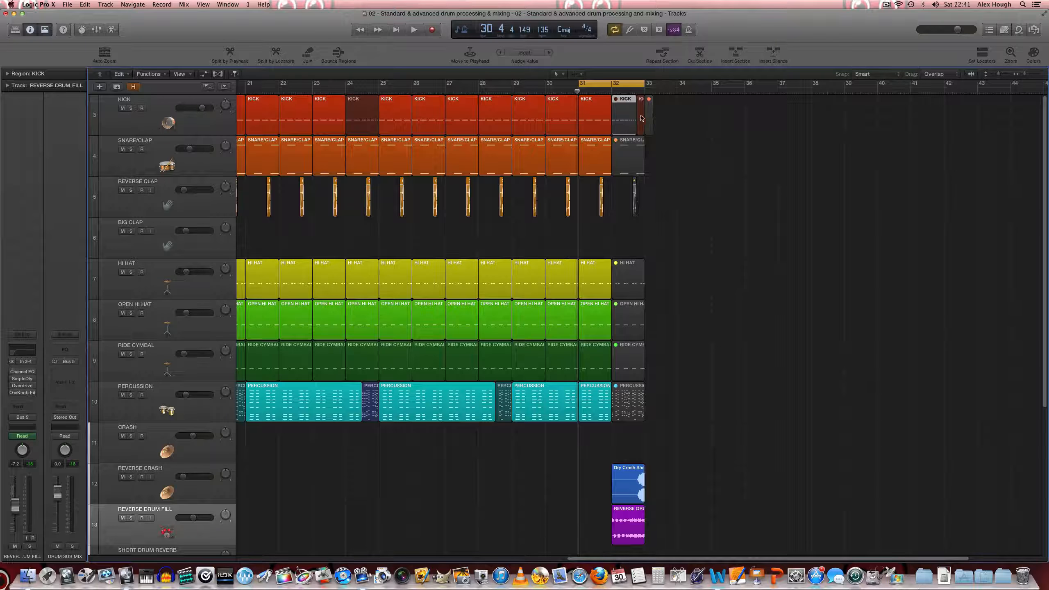
Compare the short KICK regions at 32.4 and bar 33, and inspect the notes of the 32.4 region in the Piano Roll.
left_click(641, 117)
key("super+Right")
key("super+Right")
key("super+Right")
key("super+Right")
key("super+Right")
key("super+Right")
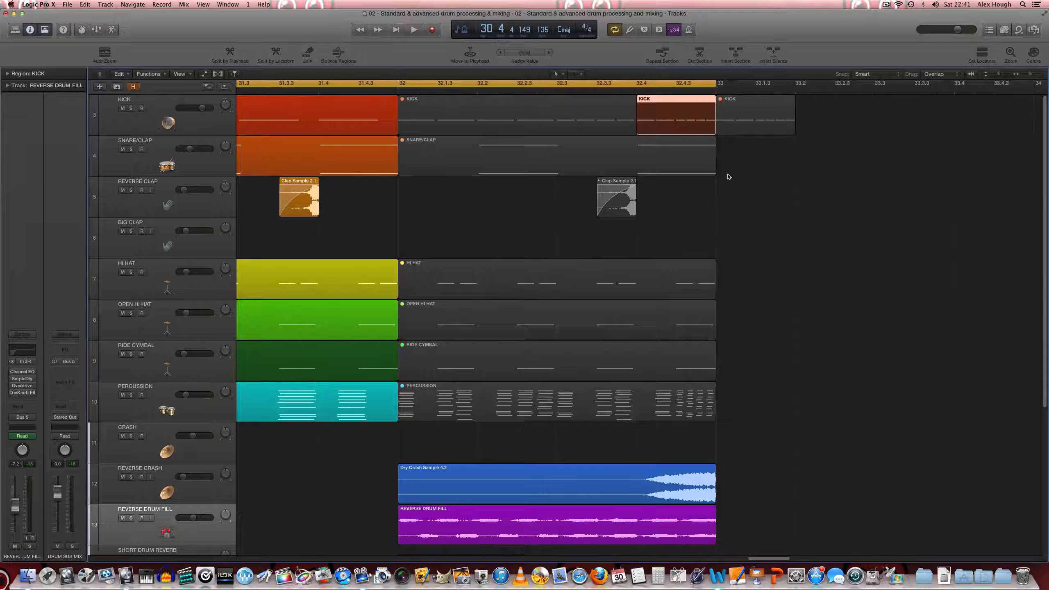
left_click(766, 117)
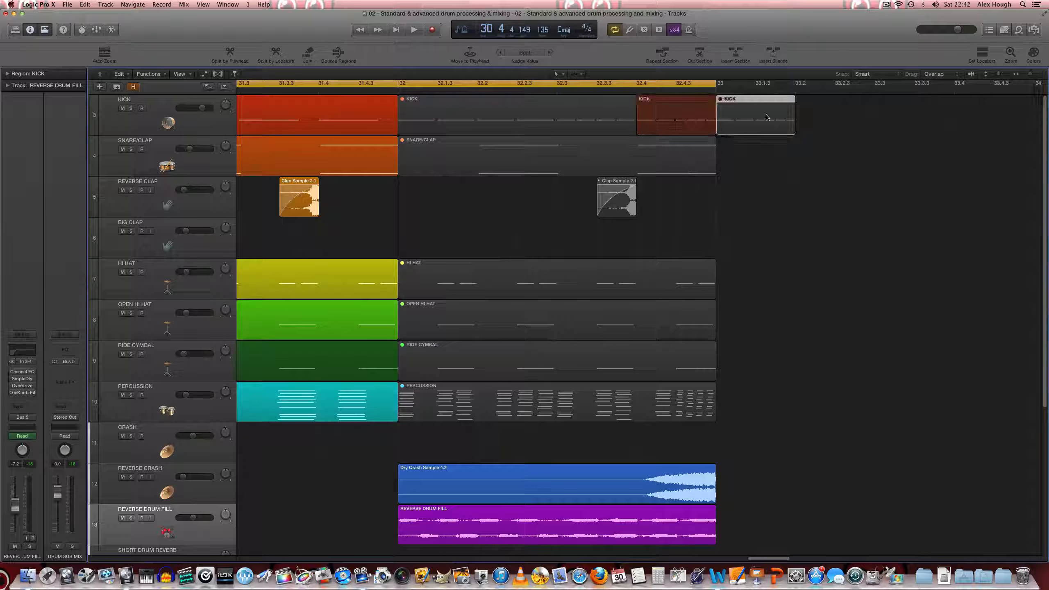
left_click(673, 122)
key("super+4")
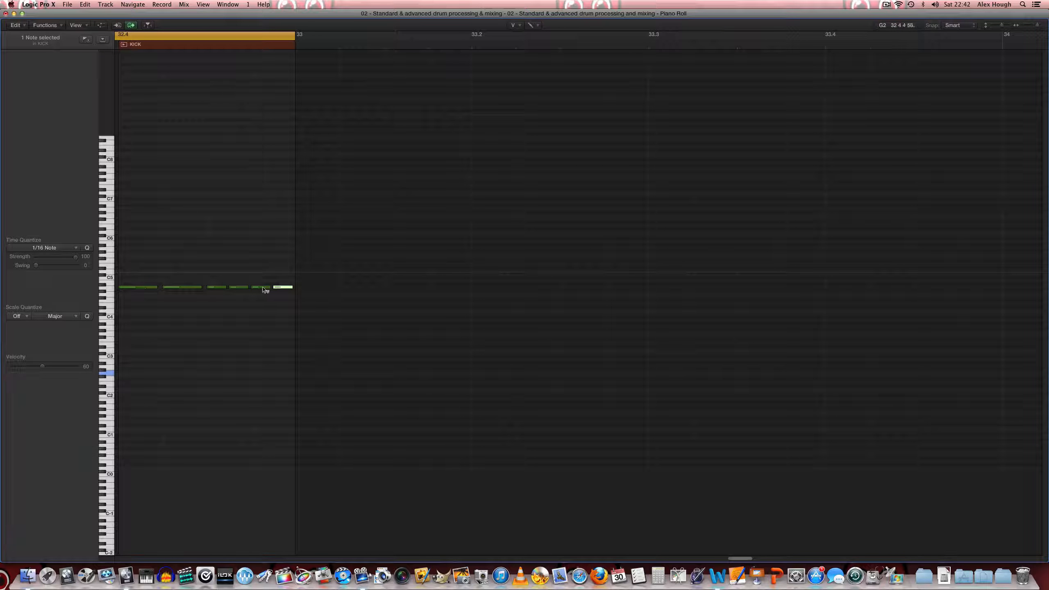
left_click(11, 14)
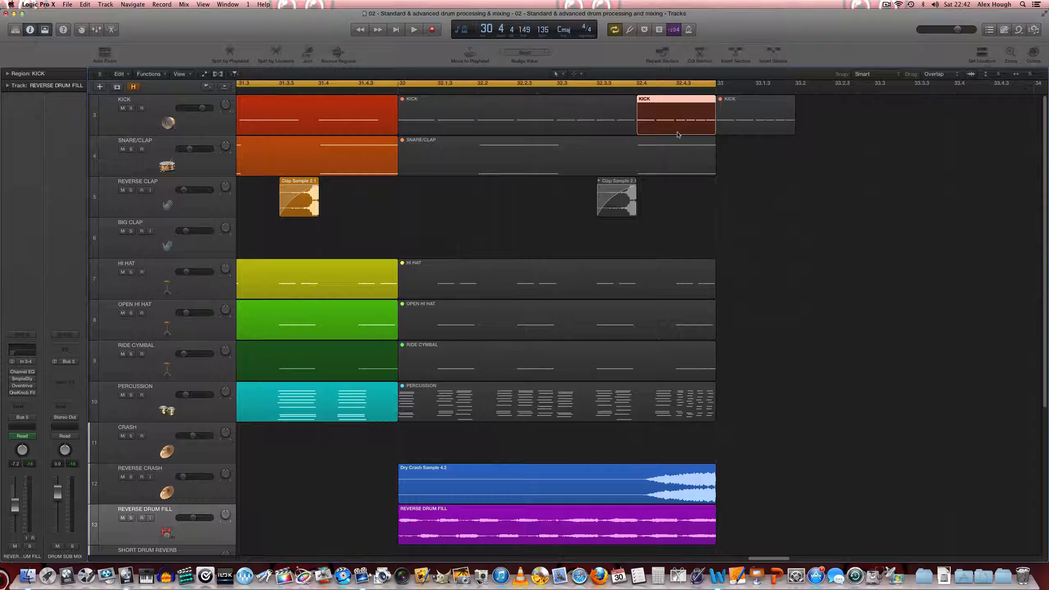
Replace the KICK region at 32.4 with the muted one from bar 33, leaving automation in place, and unmute it.
key("Delete")
left_click(588, 194)
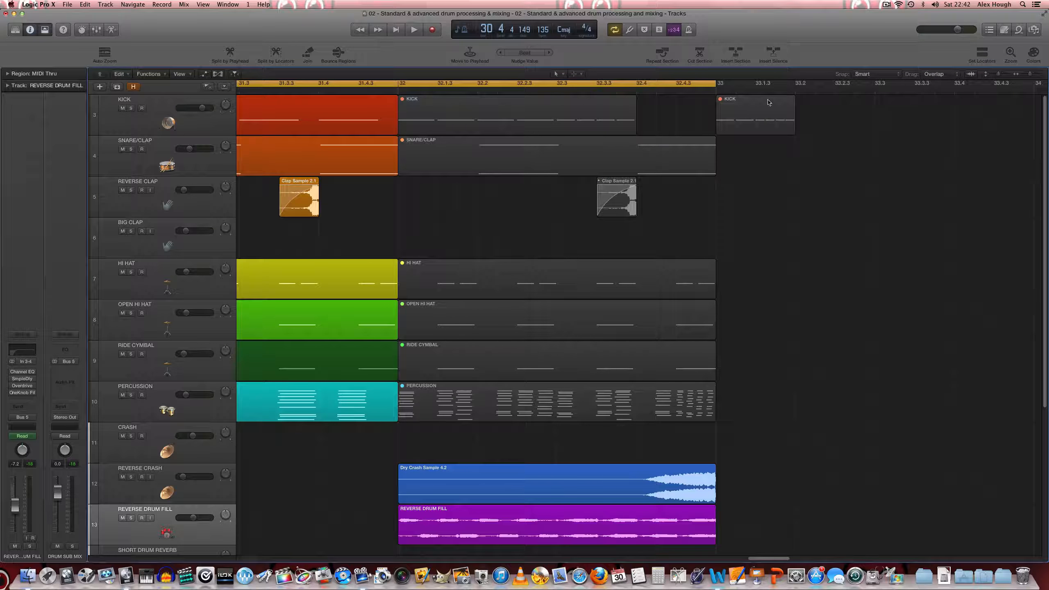
left_click_drag(767, 116, 686, 117)
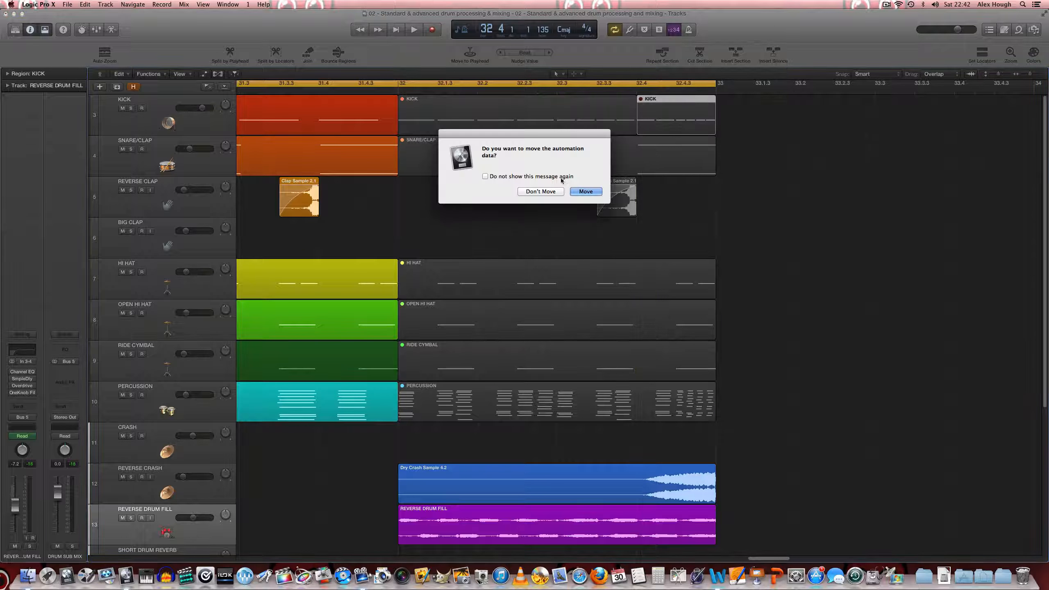
left_click(545, 191)
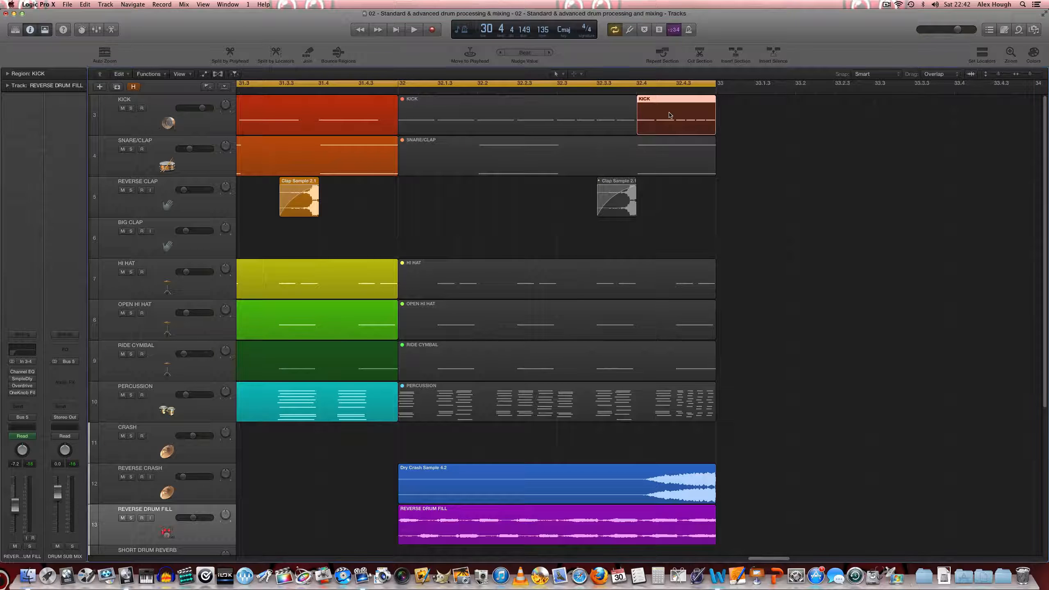
key("super+4")
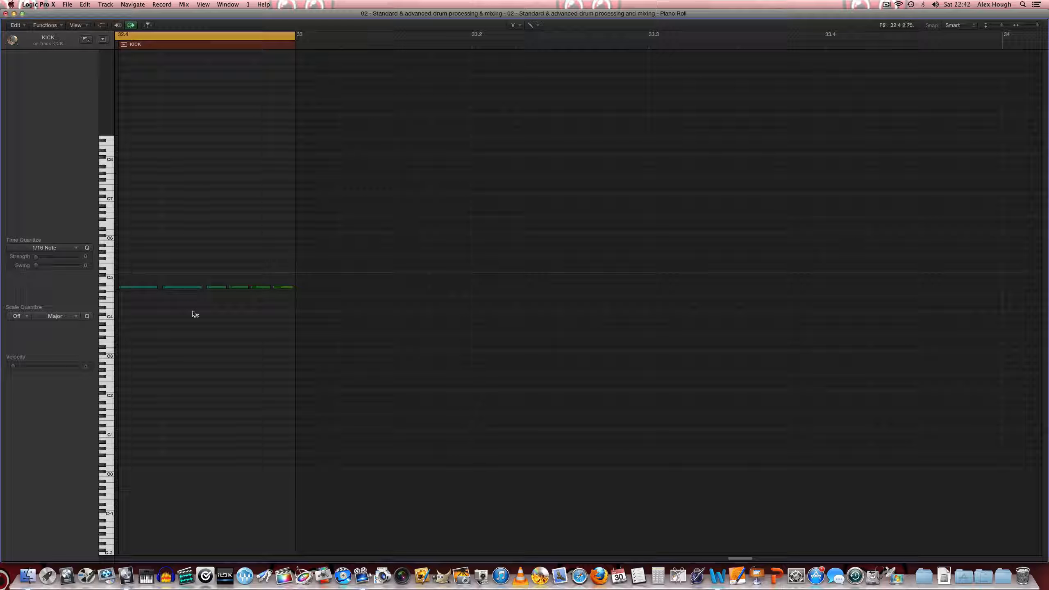
left_click(6, 14)
Set the cycle range from bar 32 to bar 33, with the REVERSE DRUM FILL region selected.
scroll(745, 364, "down", 5)
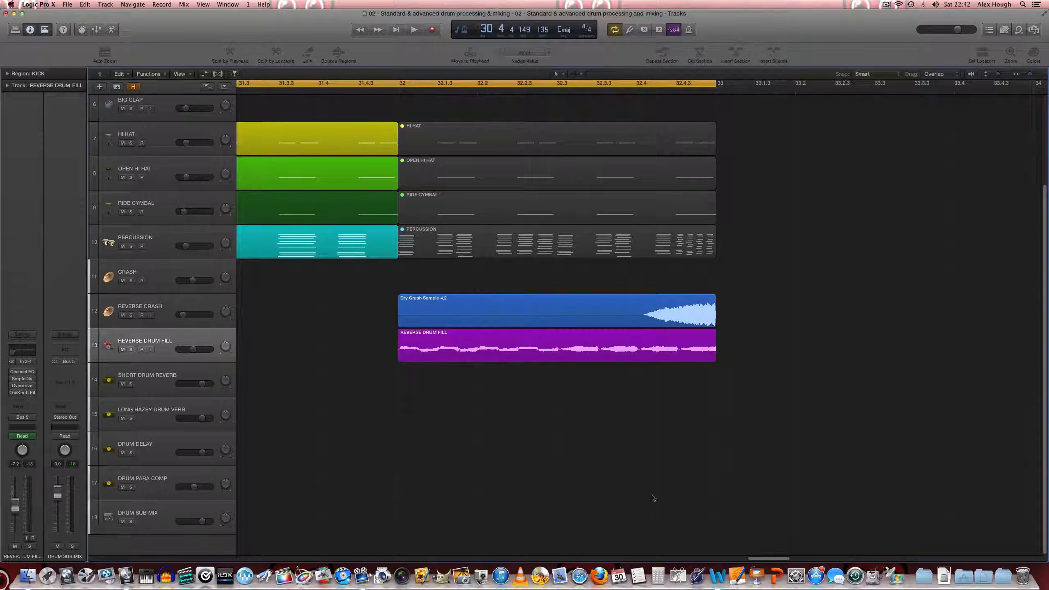
left_click(661, 356)
scroll(734, 376, "up", 5)
key("super+Up")
key("super+Up")
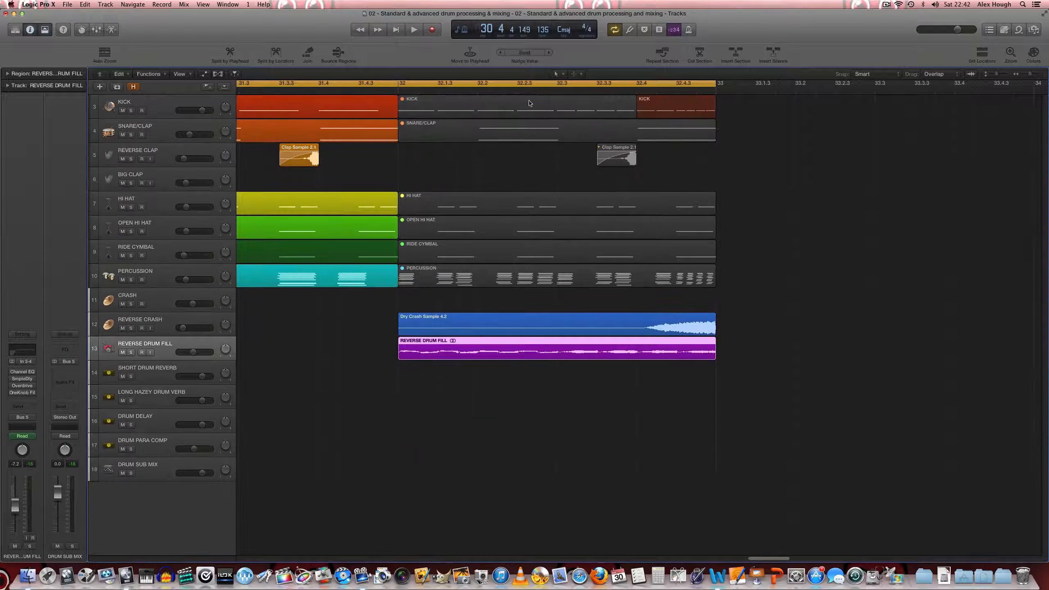
left_click(408, 85)
left_click_drag(400, 85, 717, 86)
Play the cycled reverse fill, mute the short KICK region at 32.4, and end playback.
key("space")
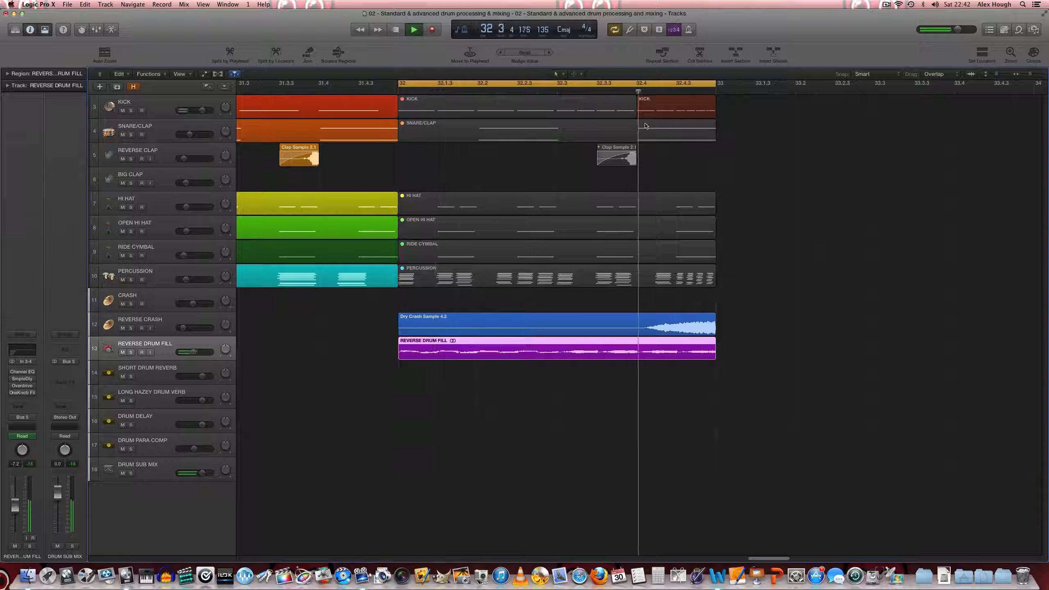
left_click(684, 115)
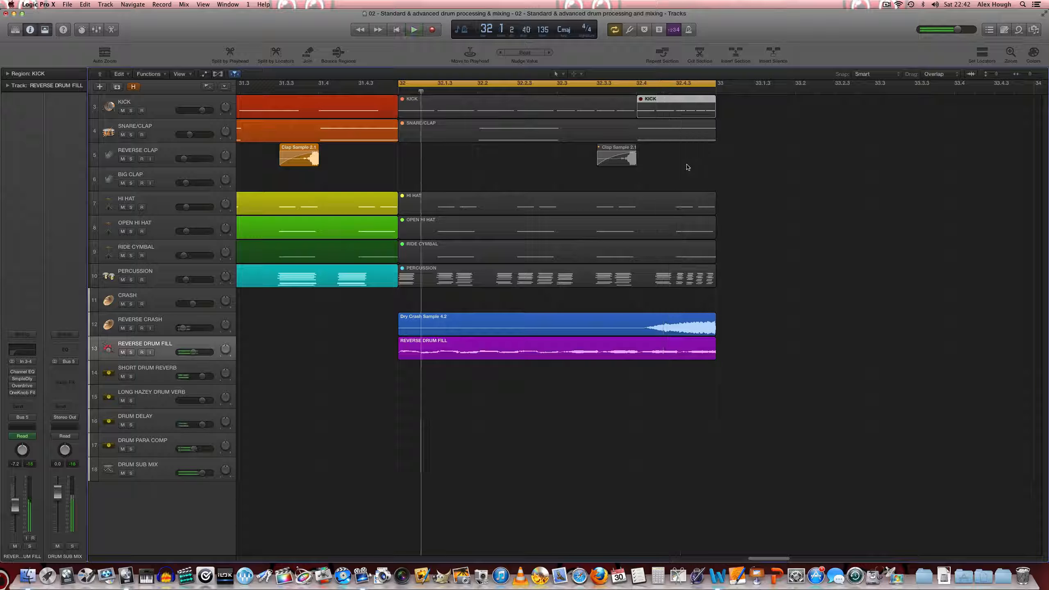
key("space")
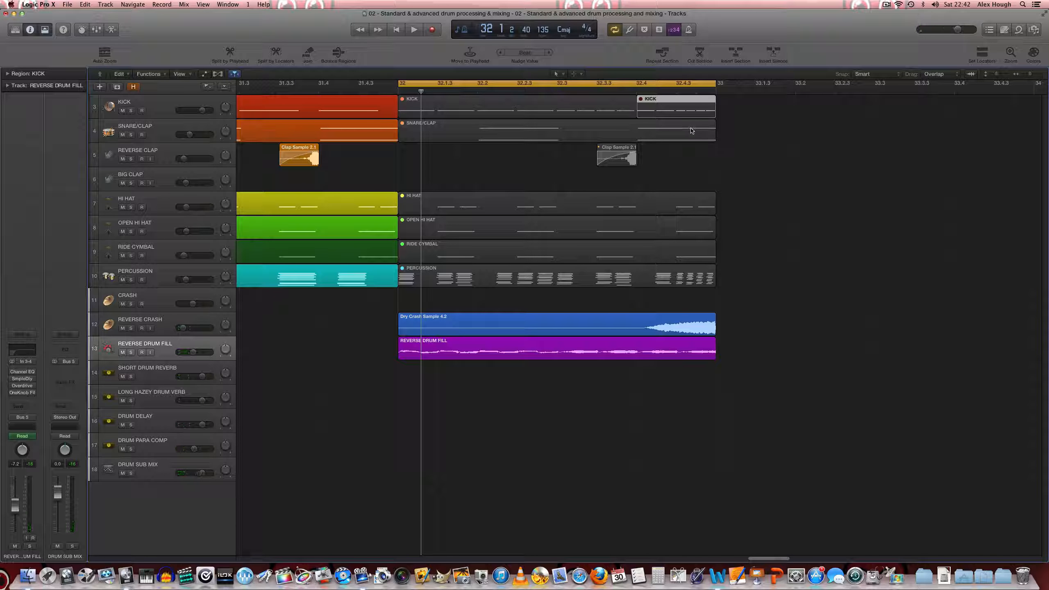
Unmute the short KICK region at 32.4, audition the cycled reverse fill, and clear the region selection.
key("ctrl+m")
key("super+Left")
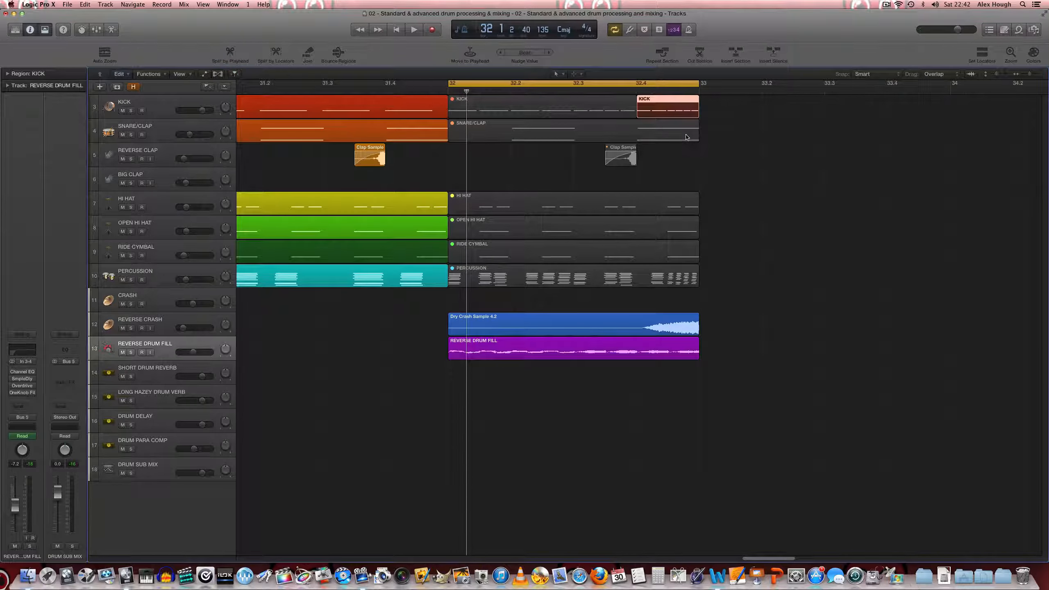
key("space")
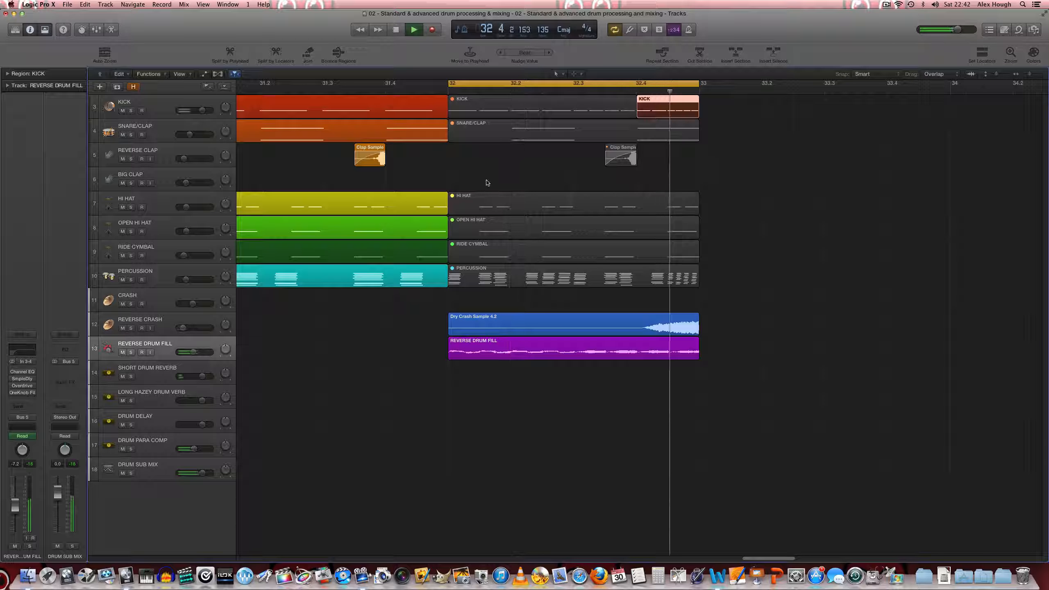
key("space")
left_click(359, 347)
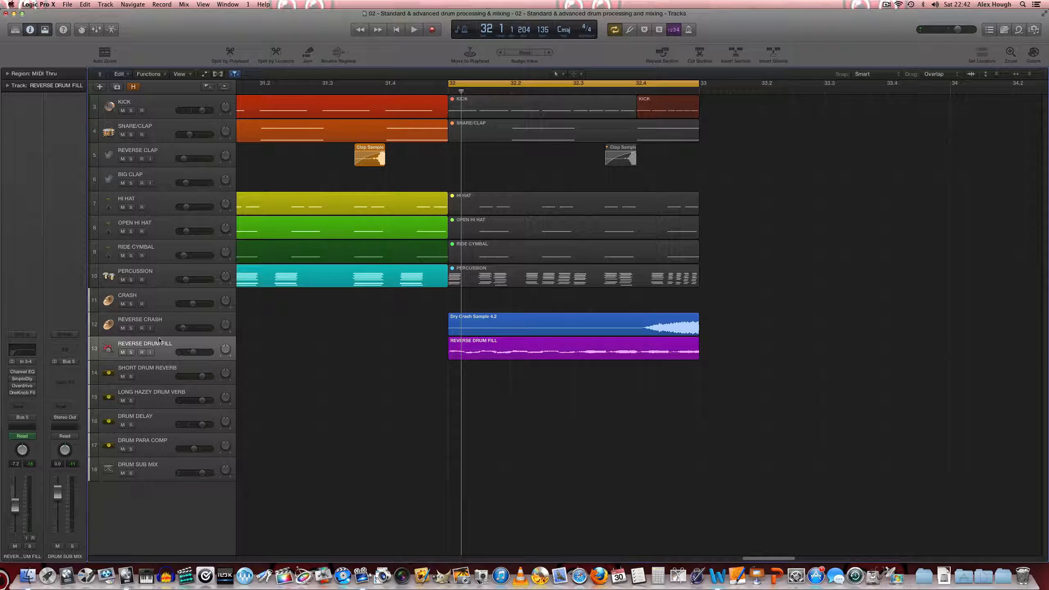
Show the REVERSE DRUM FILL track's plug-in windows, enable its Channel EQ, and audition the fill with the EQ.
key("v")
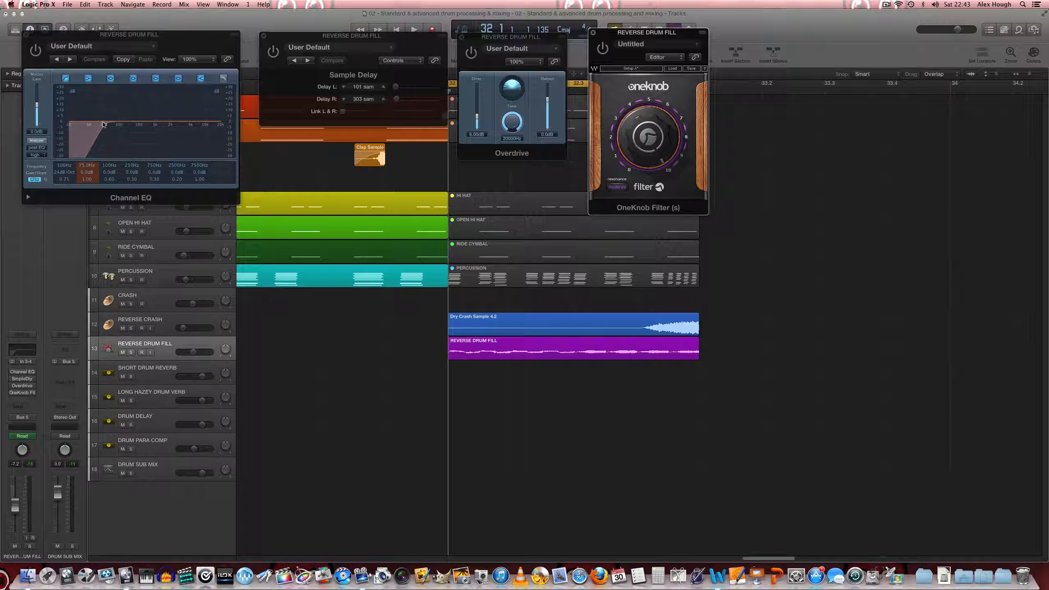
left_click(36, 50)
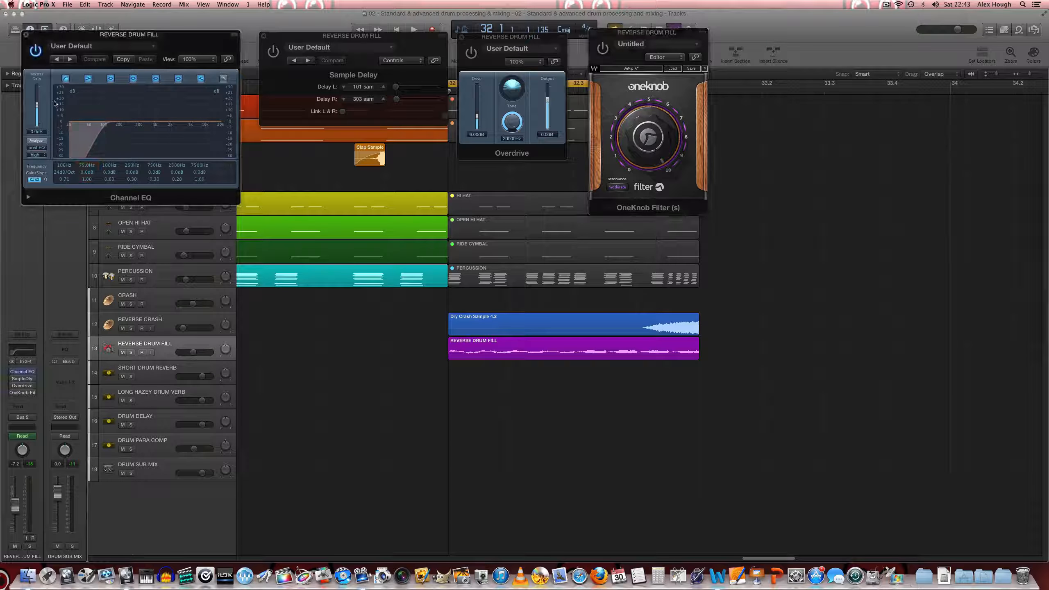
key("space")
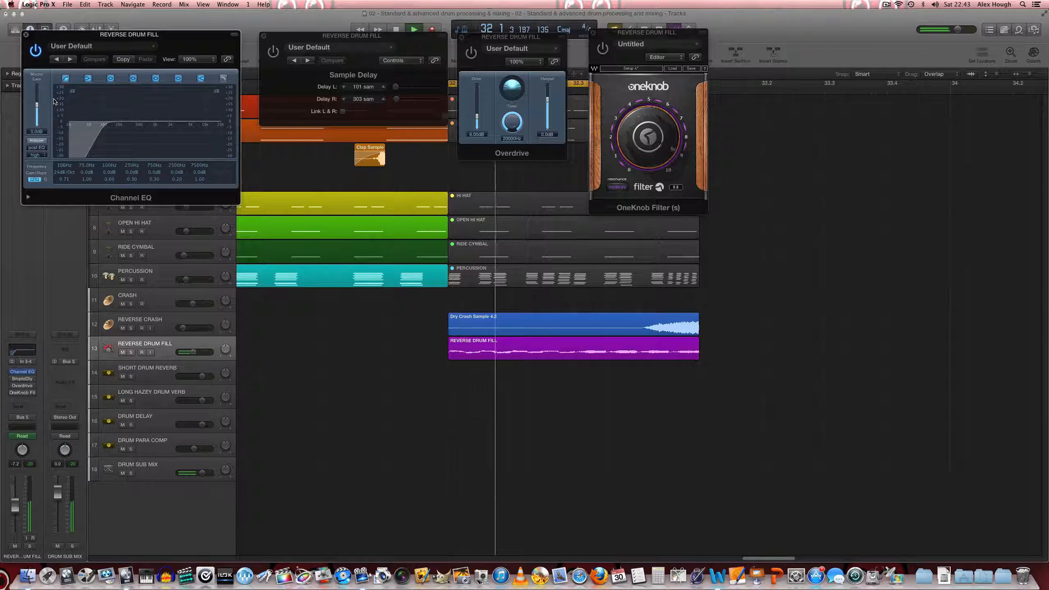
key("space")
left_click(36, 51)
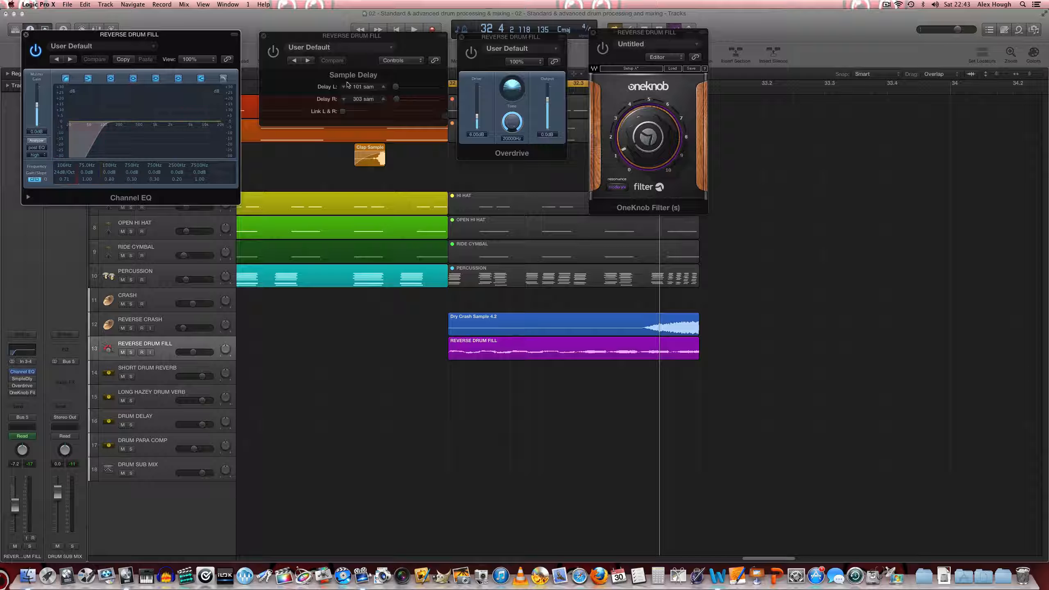
Enable the Sample Delay on REVERSE DRUM FILL and compare the fill with the delay bypassed and active during playback.
left_click(272, 51)
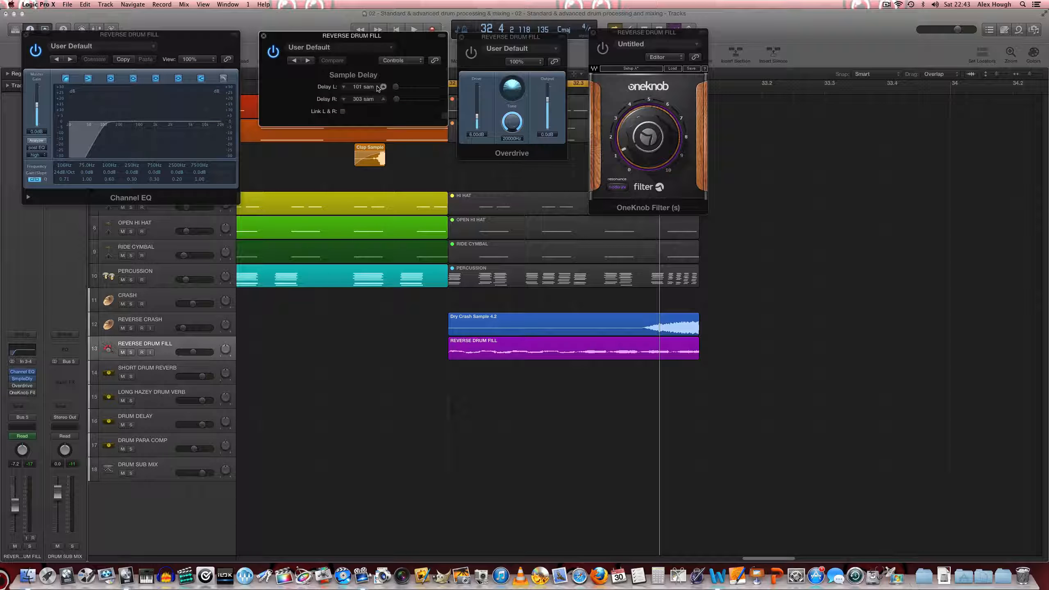
key("space")
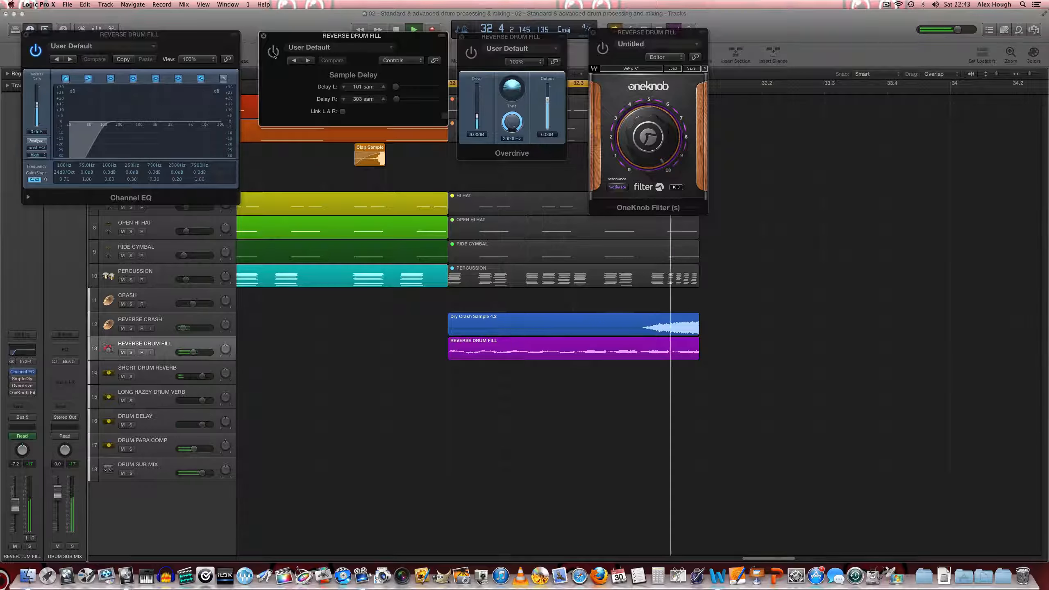
left_click(274, 53)
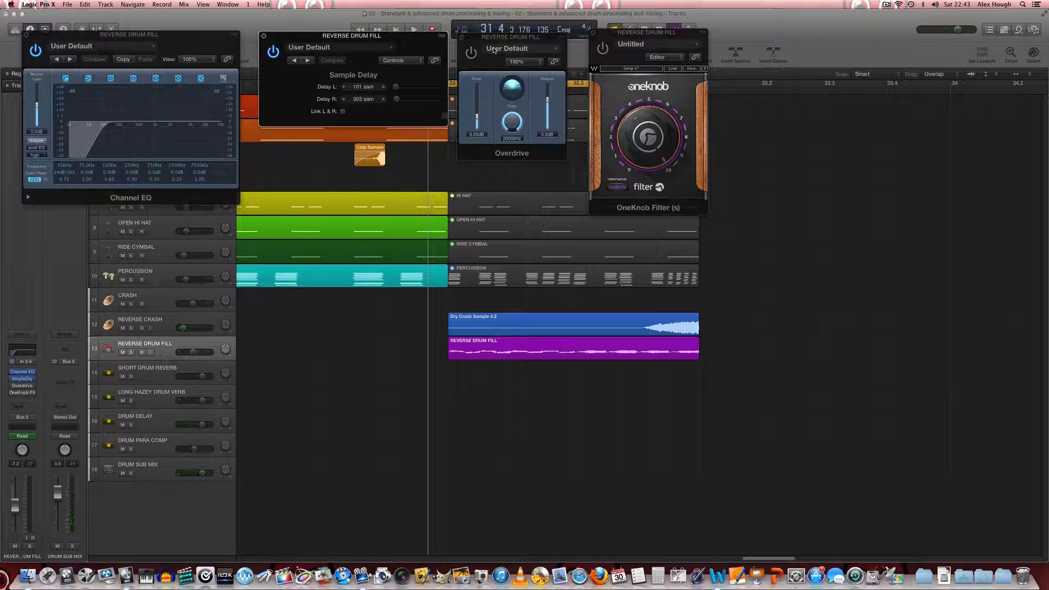
Enable the Overdrive on the REVERSE DRUM FILL track and audition the fill with it.
left_click(472, 53)
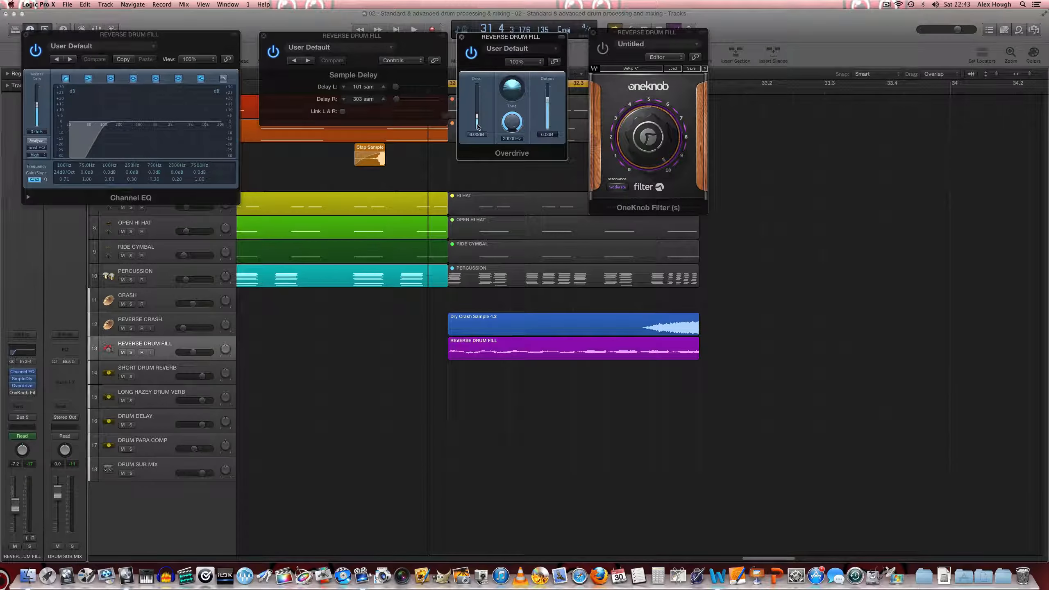
key("space")
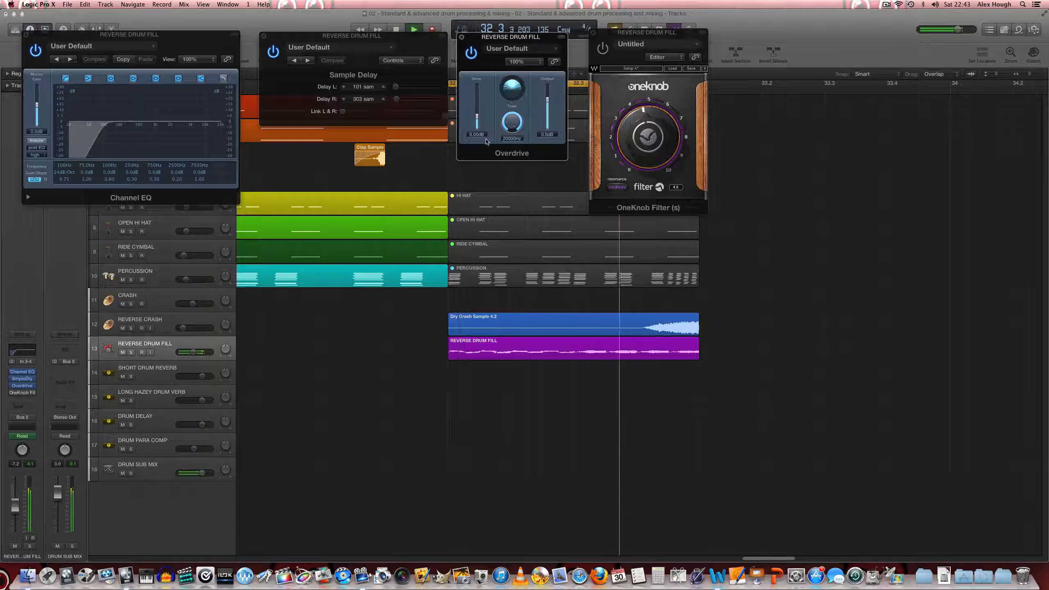
key("space")
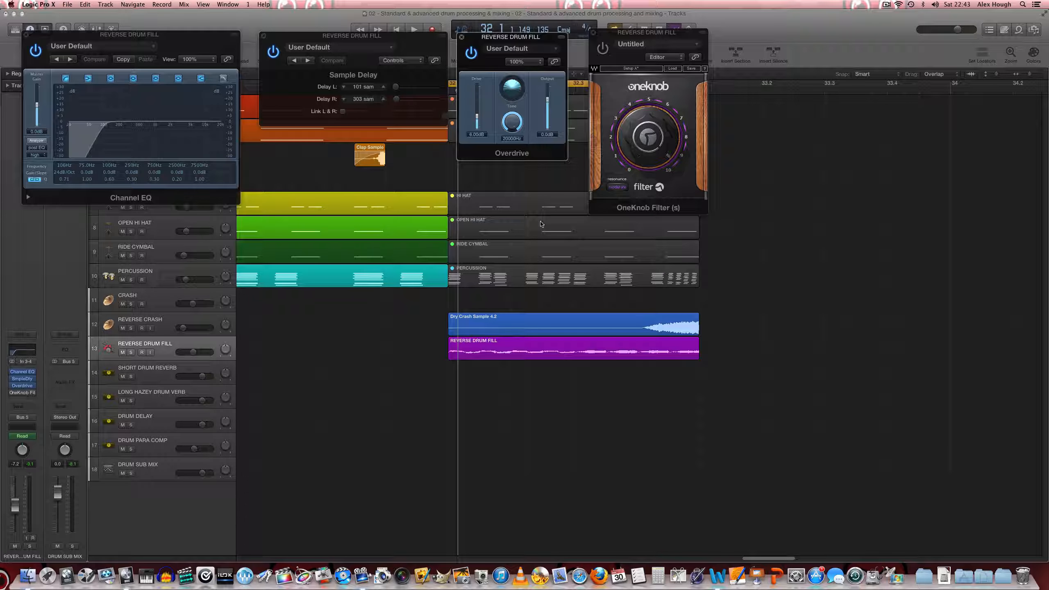
Show track automation, enable the OneKnob Filter on REVERSE DRUM FILL, and audition its automated filter sweep across bar 32.
key("a")
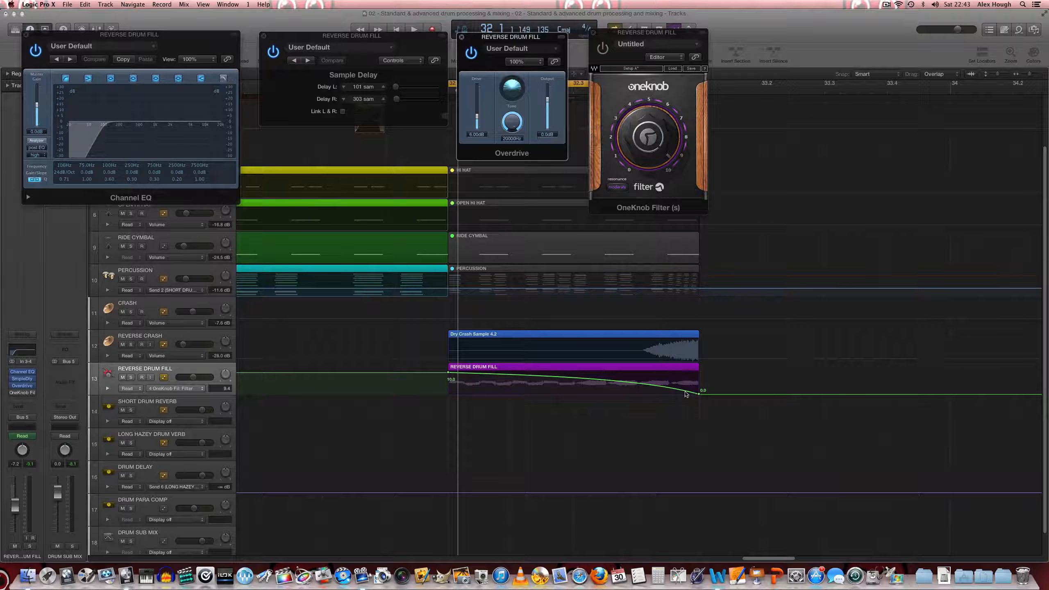
left_click(603, 51)
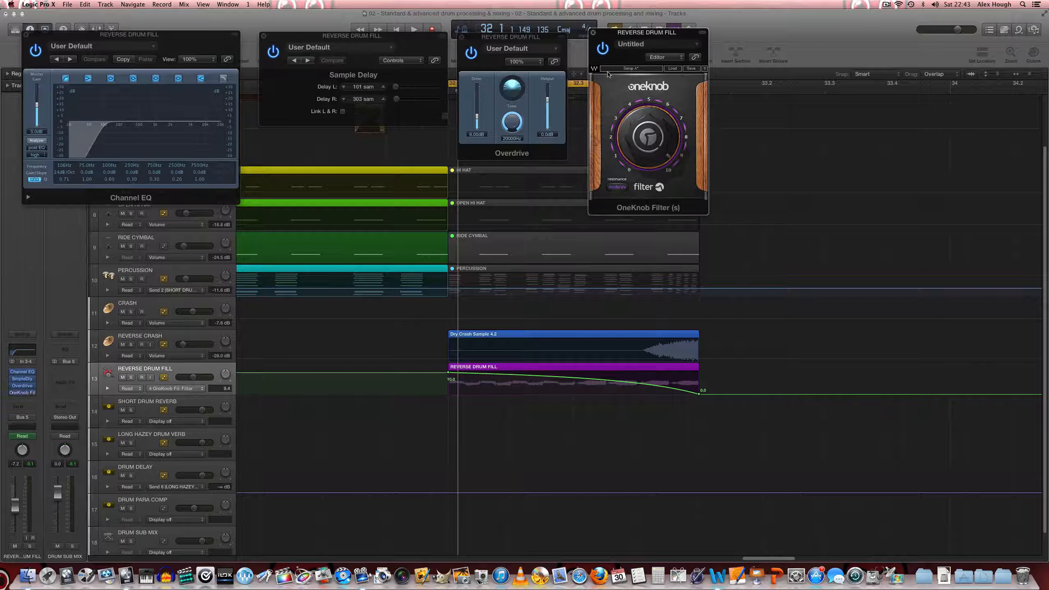
key("space")
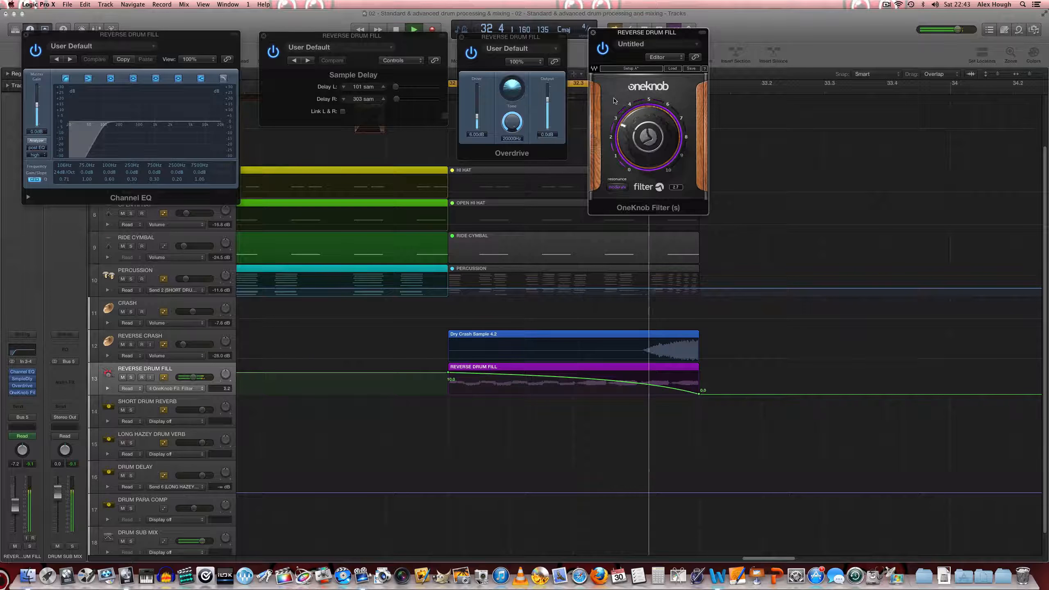
key("space")
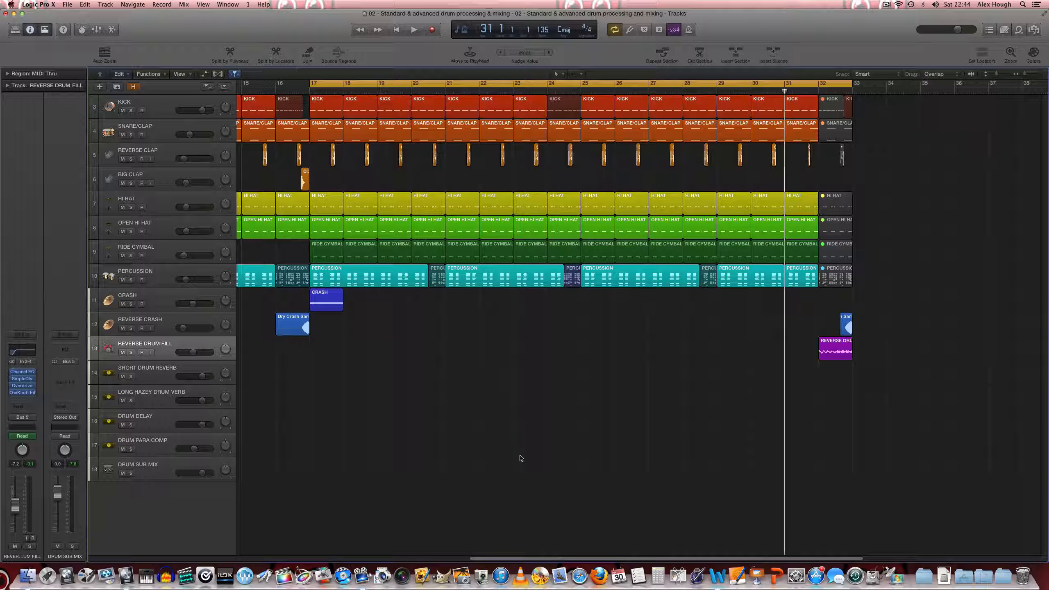
Play the cycled drum arrangement from bar 17 into the reverse fill at bar 32, stop, and return the playhead to bar 17.
key("space")
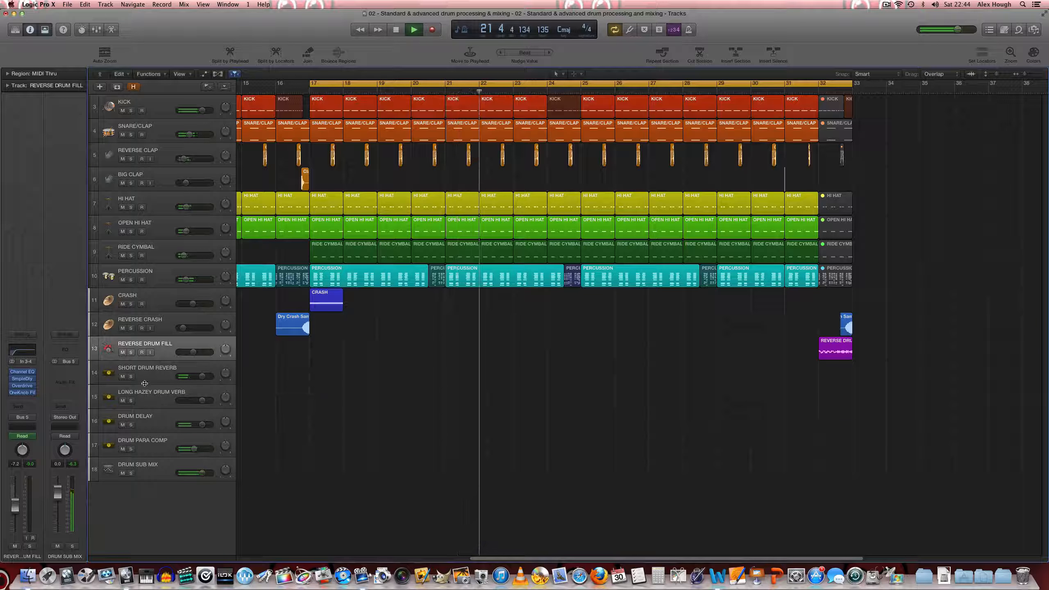
key("space")
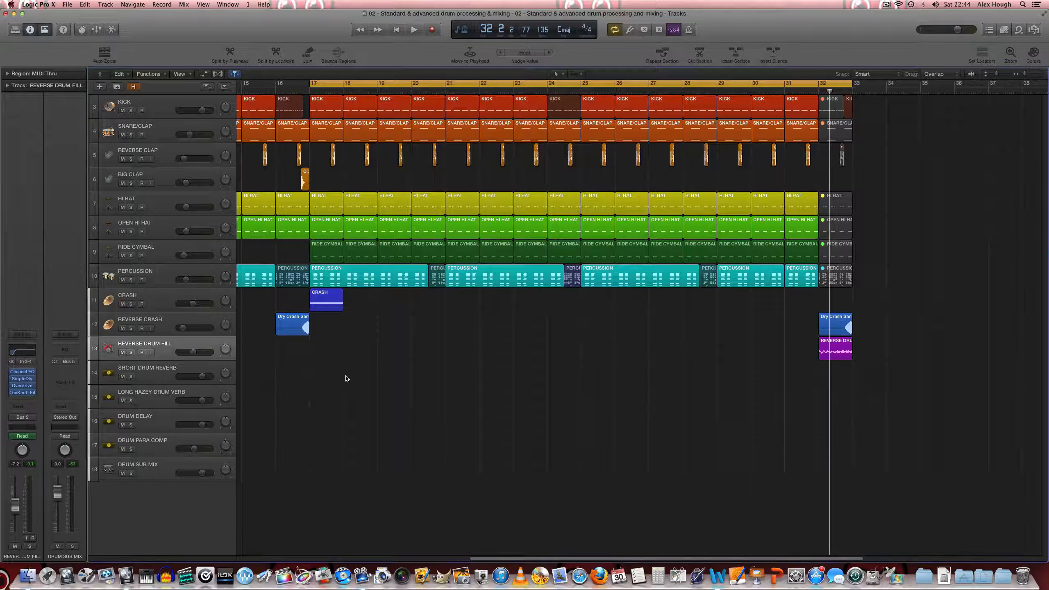
key("Return")
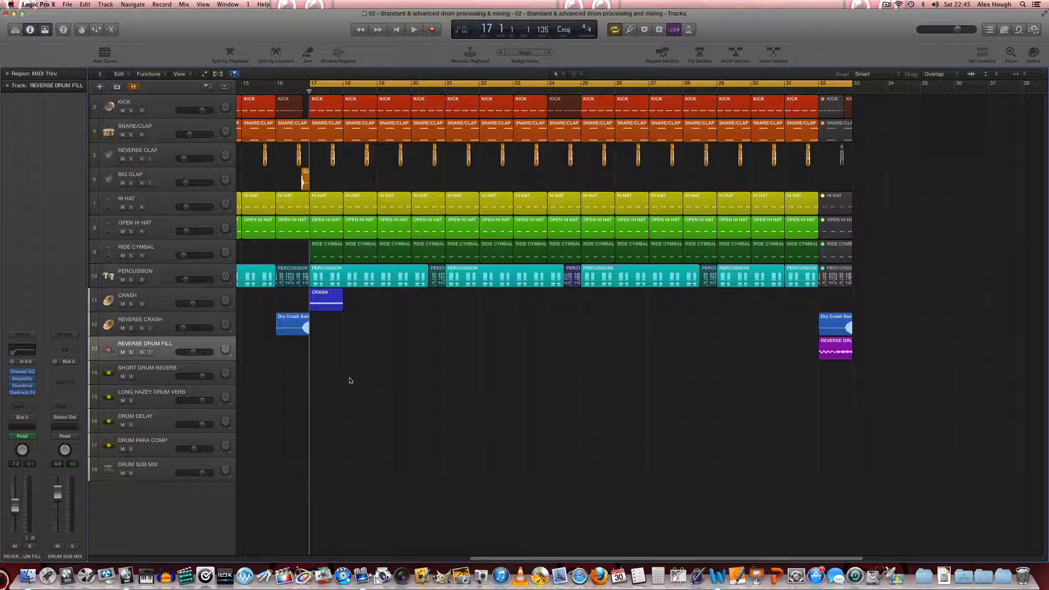